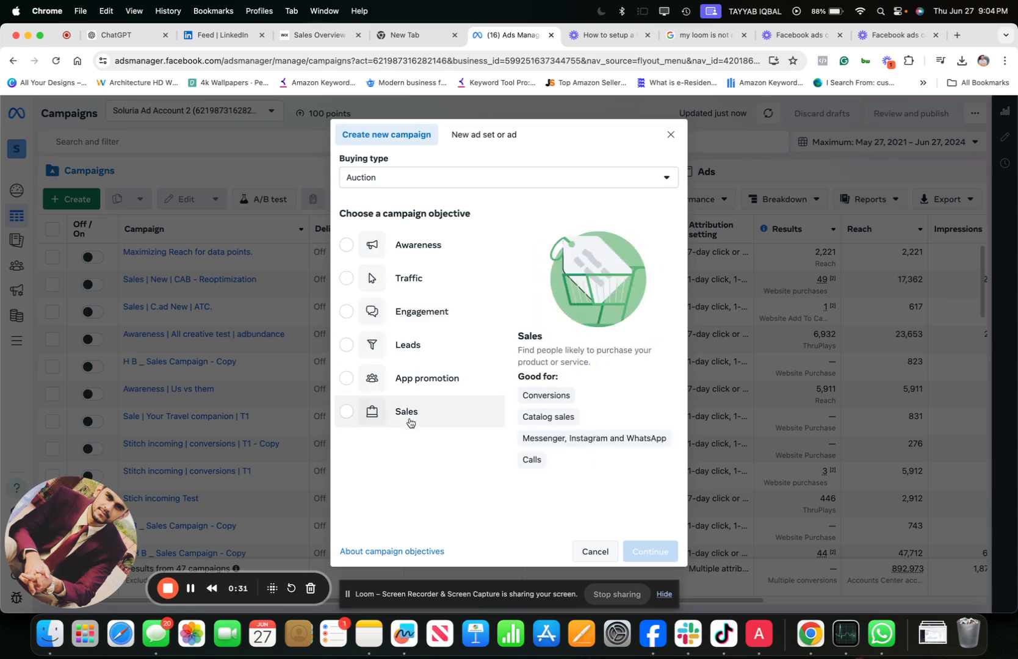
- Create a campaign with the Sales objective using the manual sales campaign setup
click(347, 413)
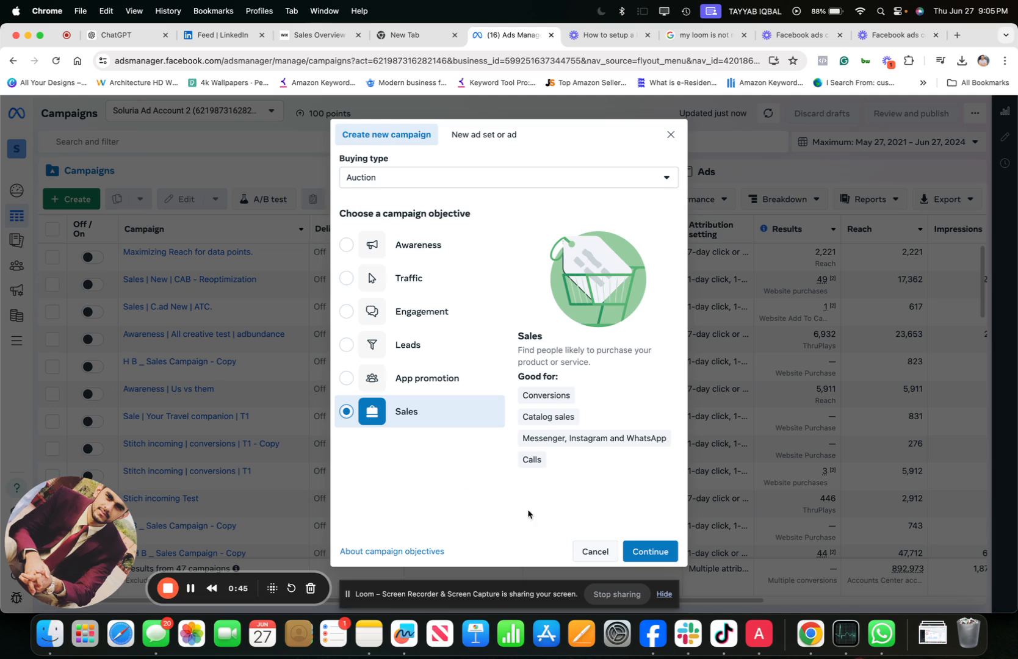
click(657, 558)
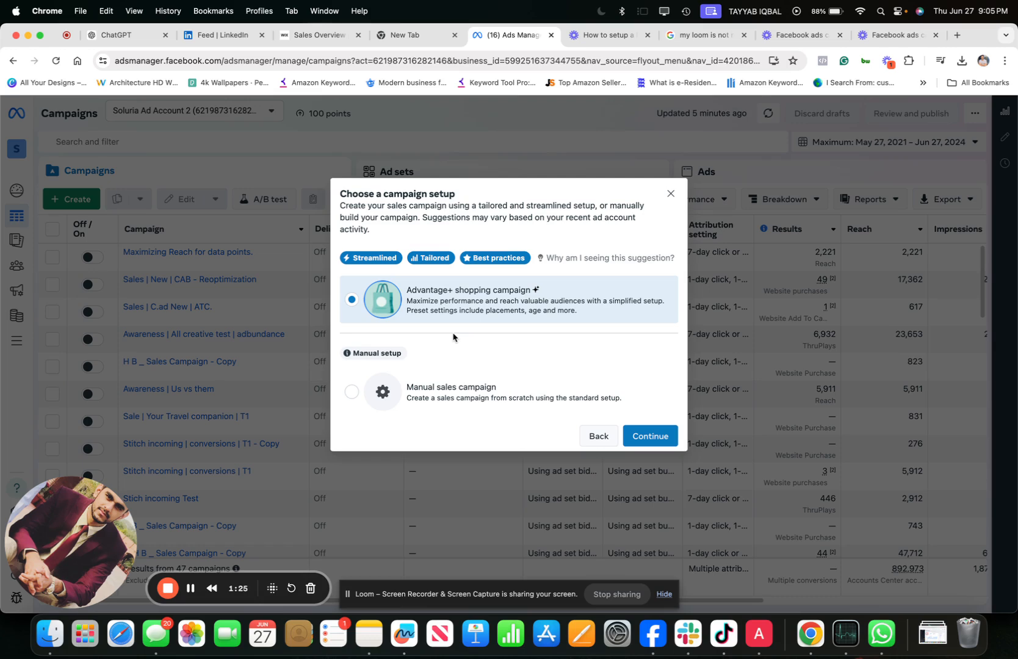
click(451, 390)
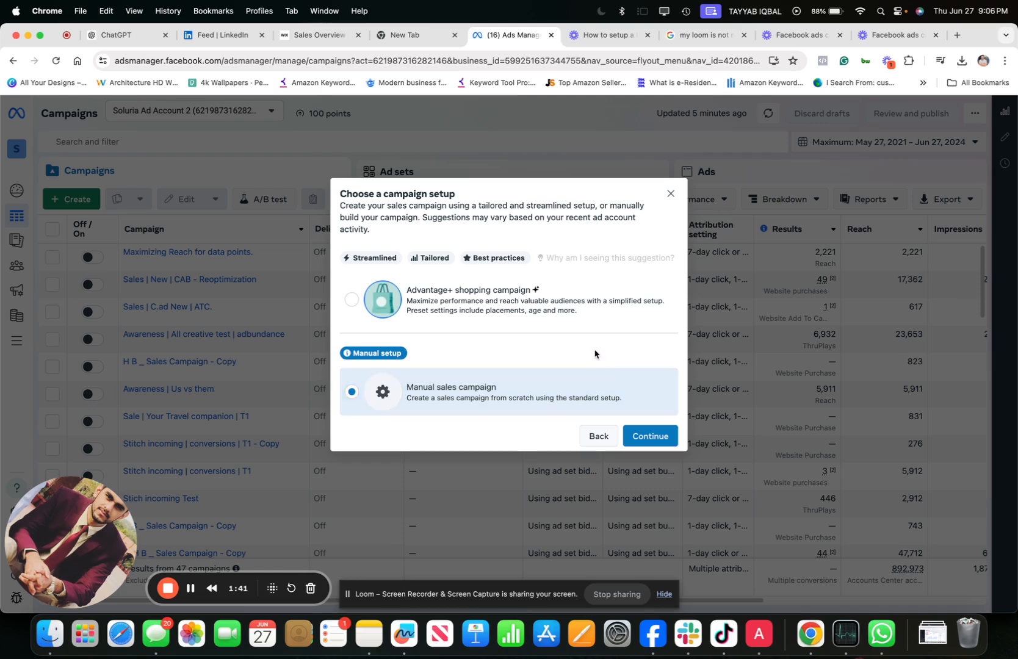
click(537, 297)
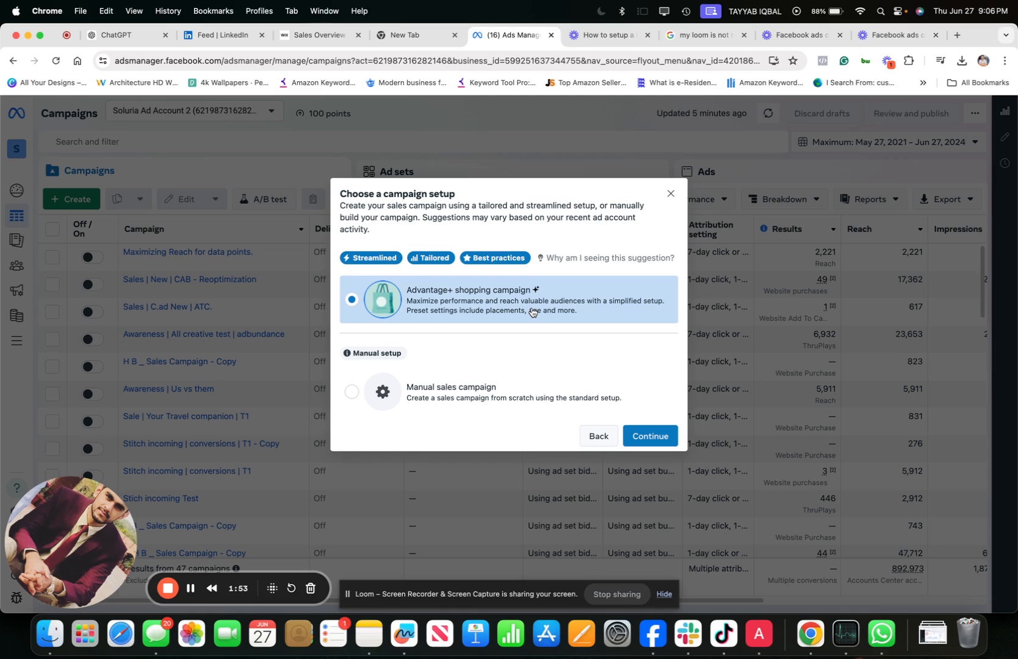
click(462, 385)
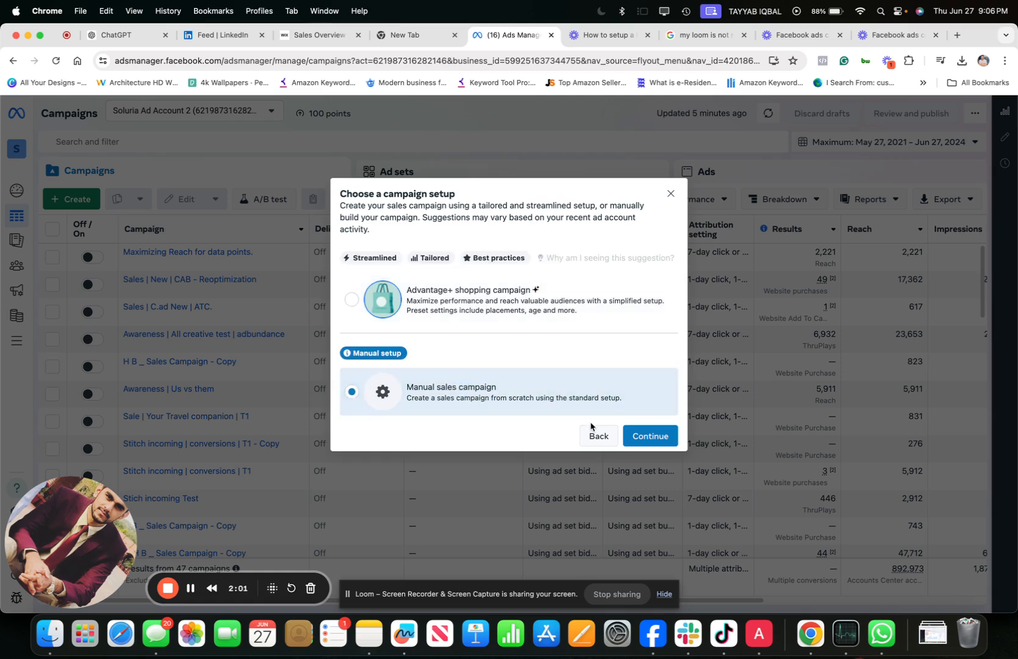
click(649, 433)
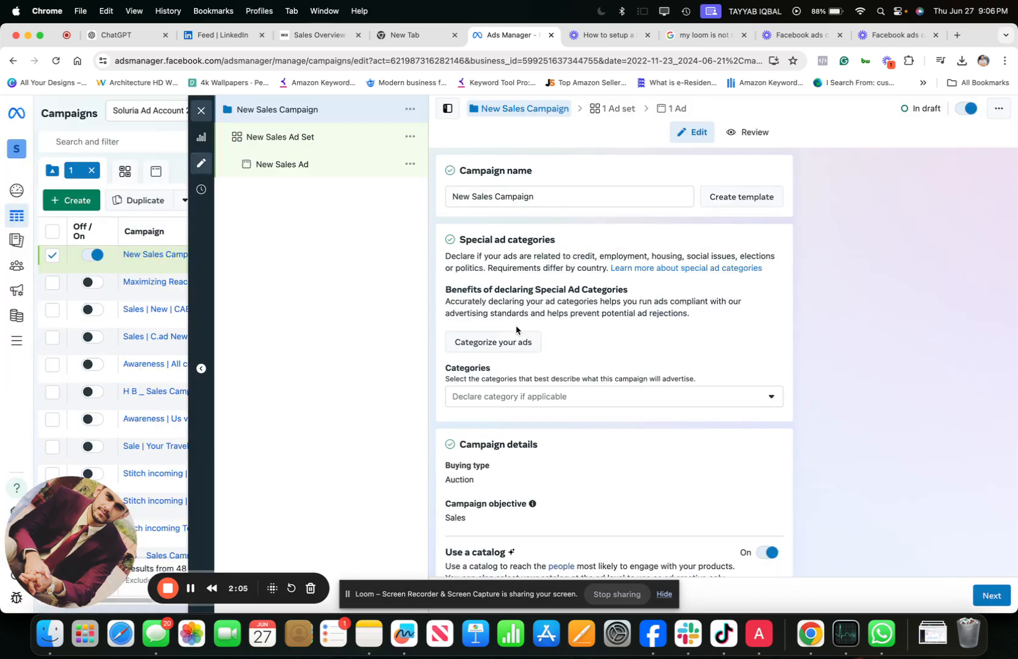
- Rename the campaign "Sales for retainer cleaner."
triple_click(514, 196)
key(BackSpace)
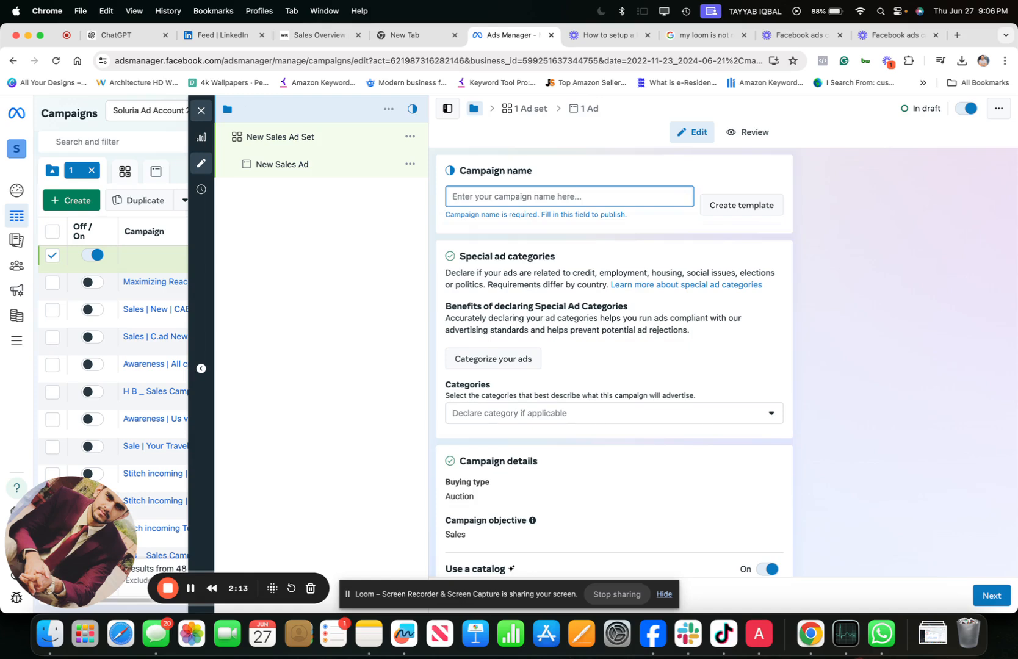
text(Sale)
key(BackSpace)
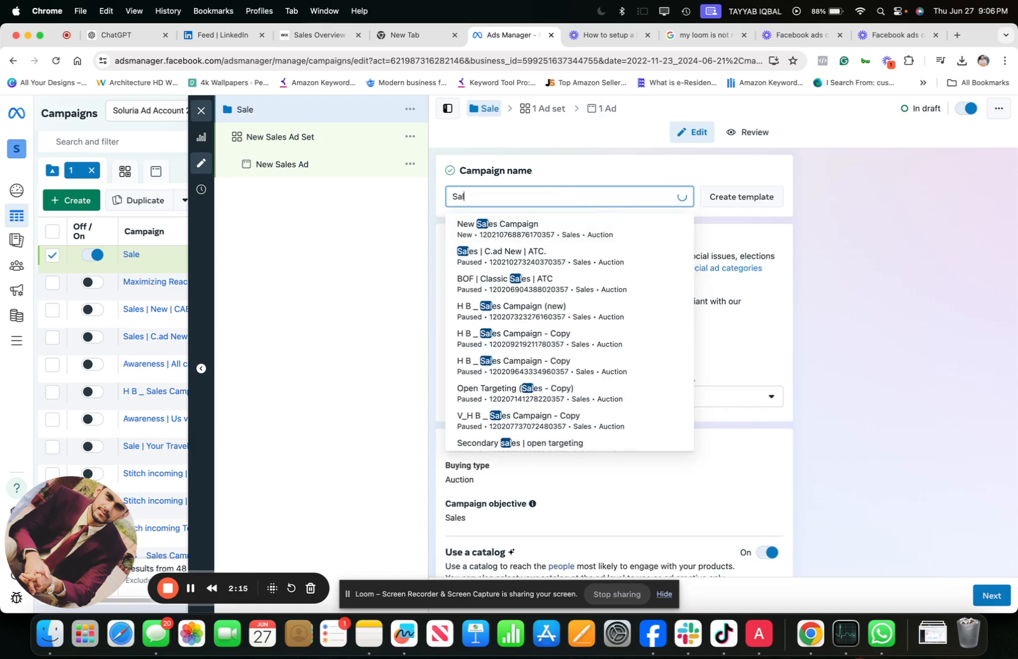
key(BackSpace)
text(les fo)
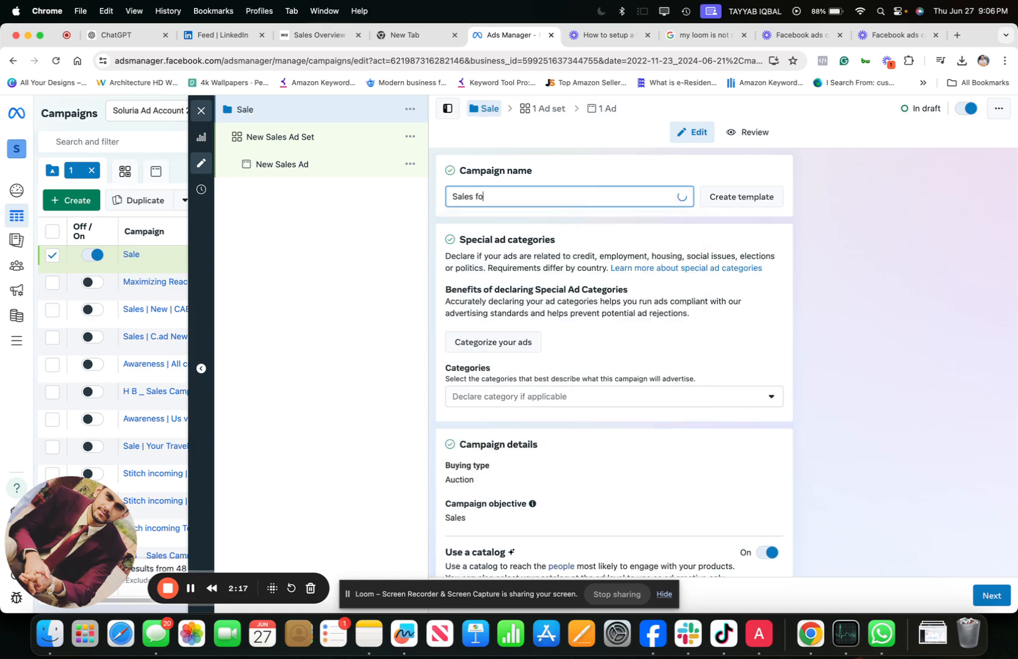
text(r retainer cleaner.)
- View the available special ad categories without declaring one for the campaign
scroll(543, 286, down, 1)
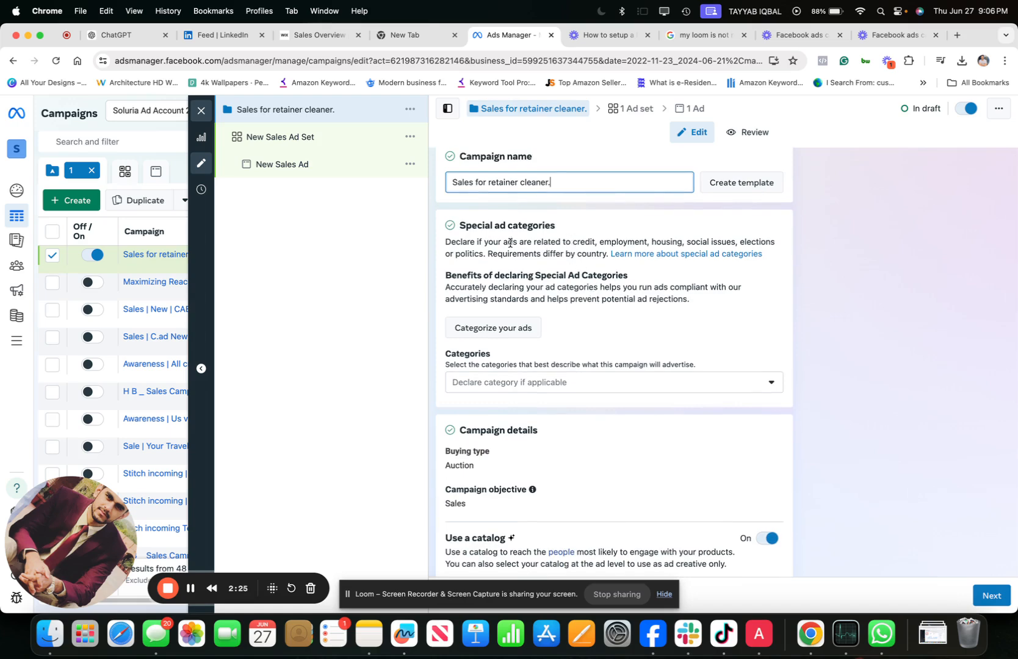
click(533, 383)
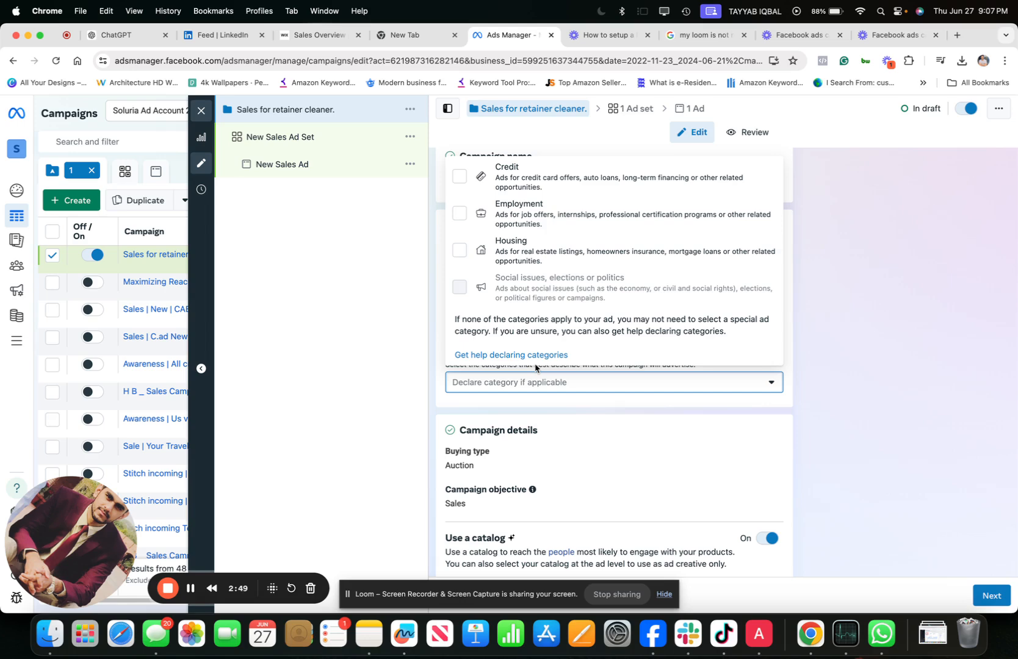
click(428, 248)
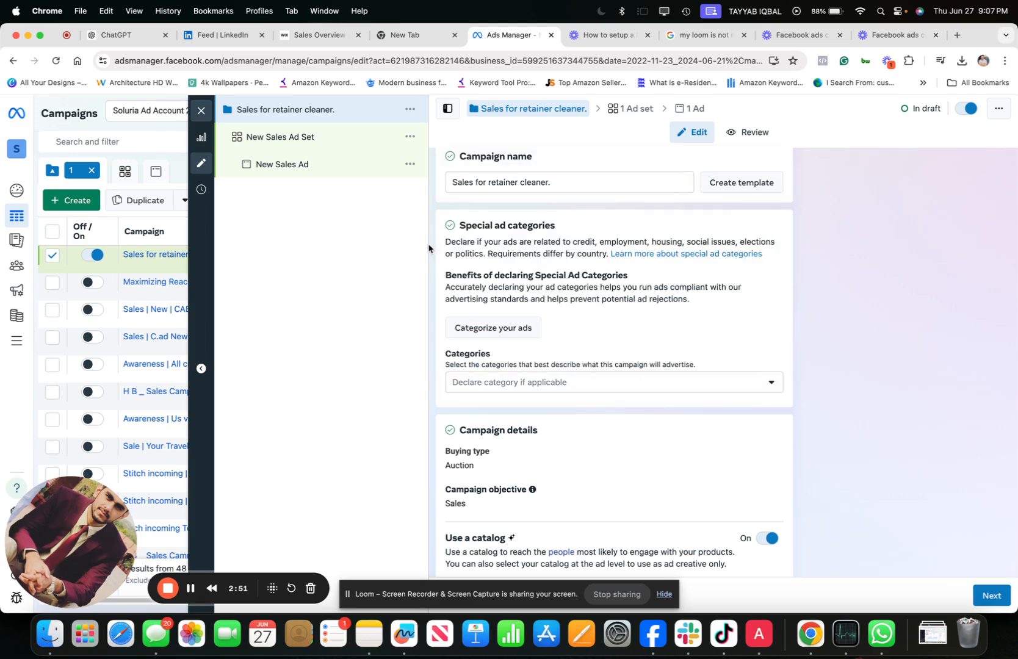
- Turn off the use of a catalog in the campaign details
scroll(548, 453, down, 4)
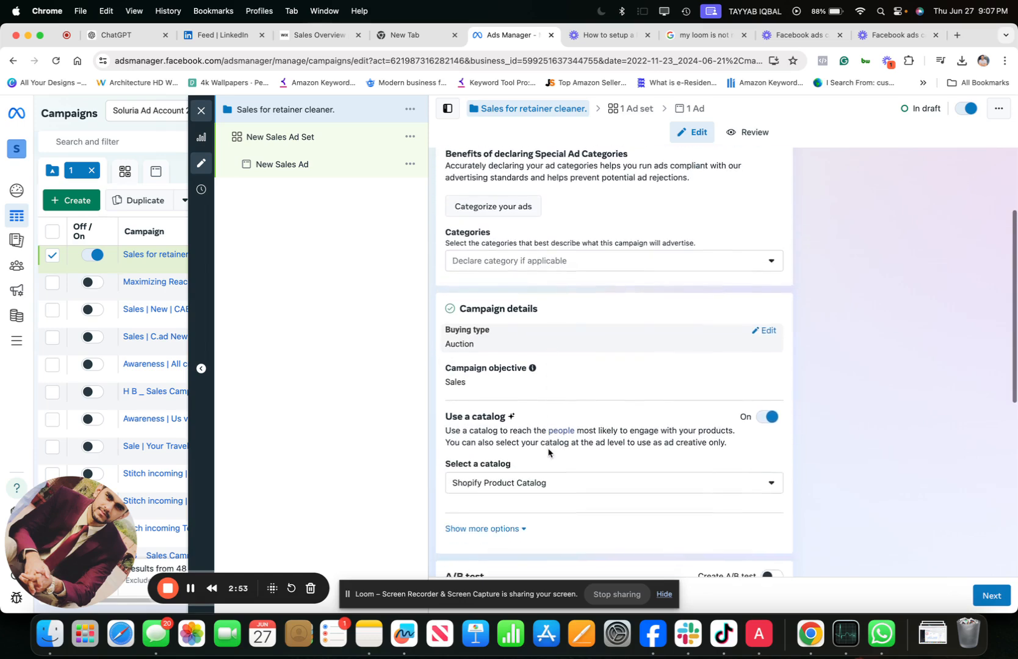
scroll(549, 454, down, 2)
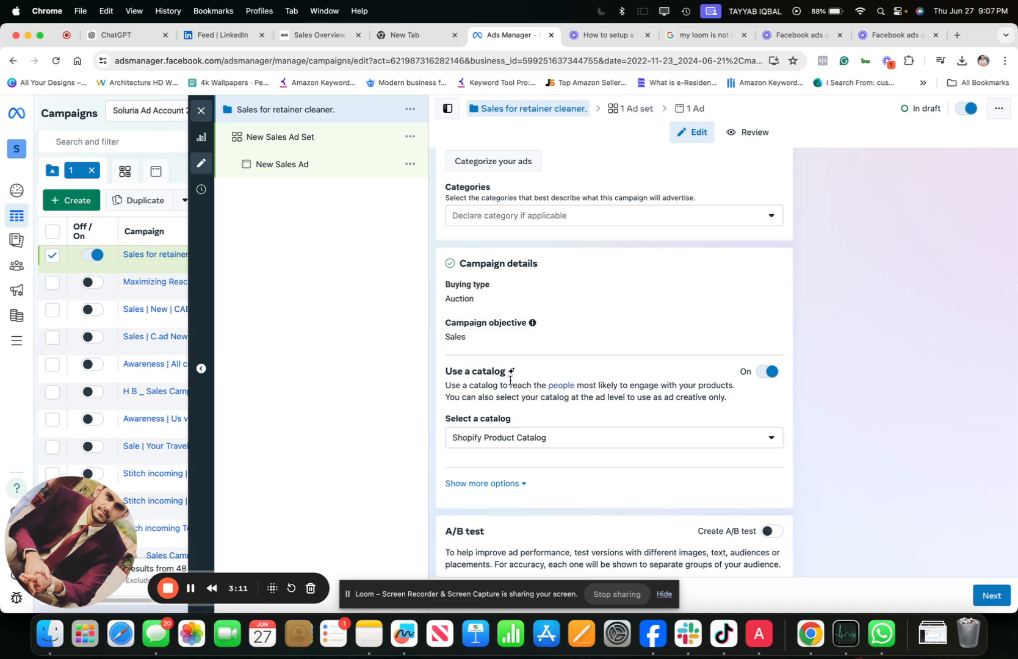
scroll(530, 397, down, 2)
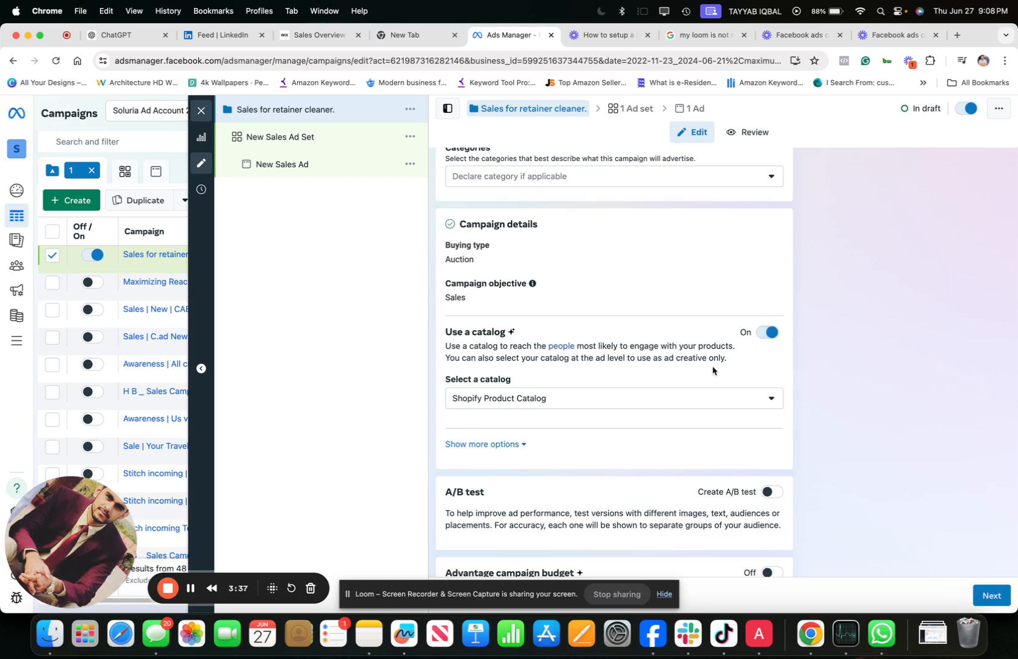
click(771, 335)
- Review the A/B test, Advantage campaign budget and Reporting sections, including the existing customers entry
scroll(725, 350, down, 3)
scroll(724, 350, down, 5)
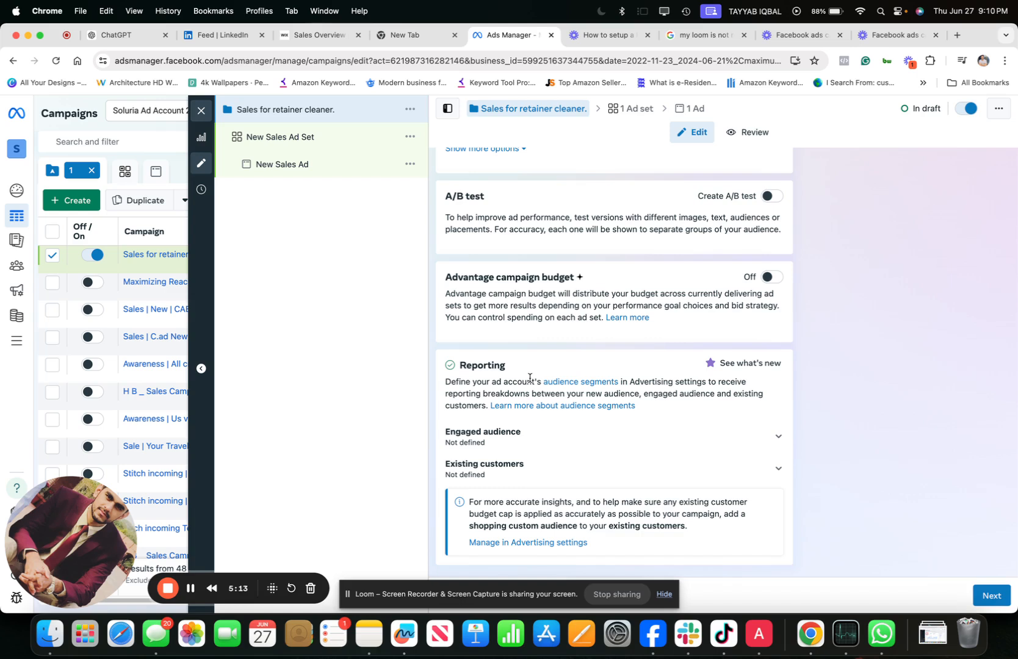
click(518, 467)
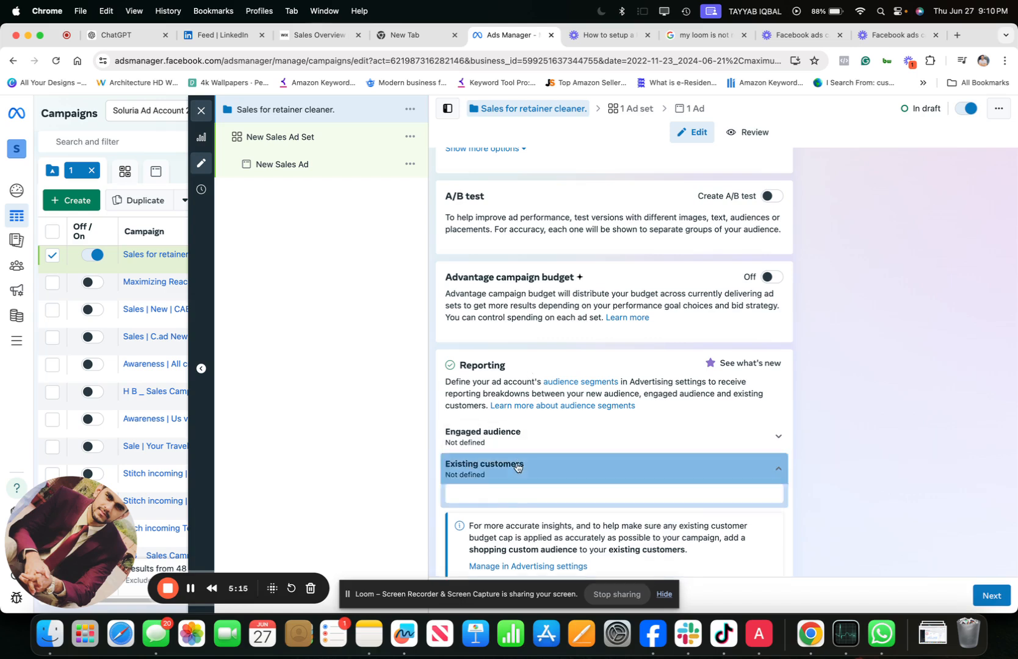
click(517, 467)
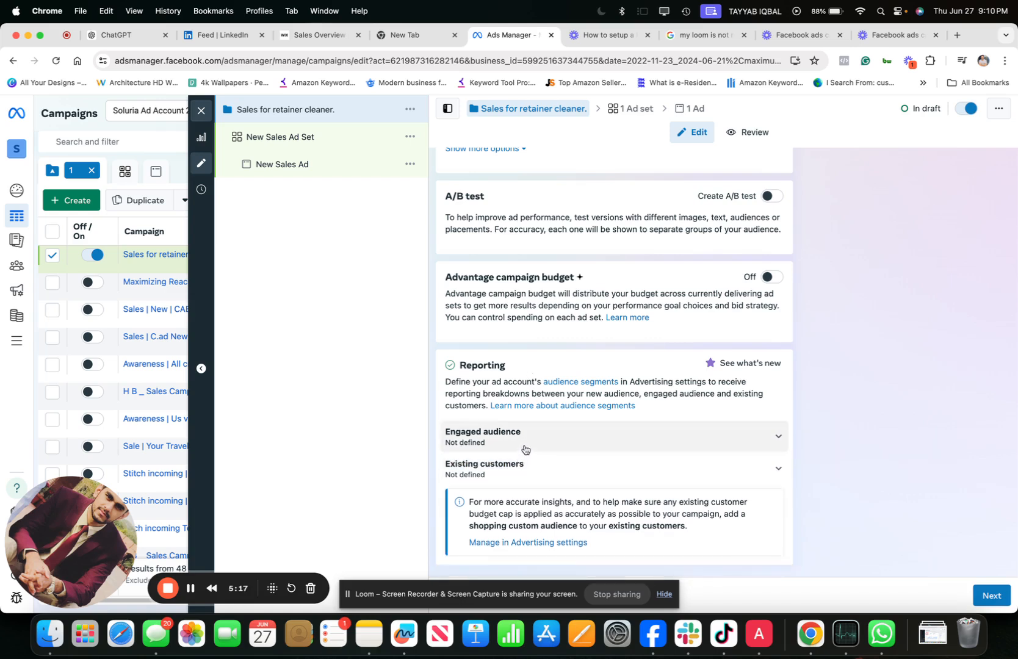
- View the account's audience segments settings in a separate browser tab and return to the campaign draft
right_click(584, 383)
click(597, 378)
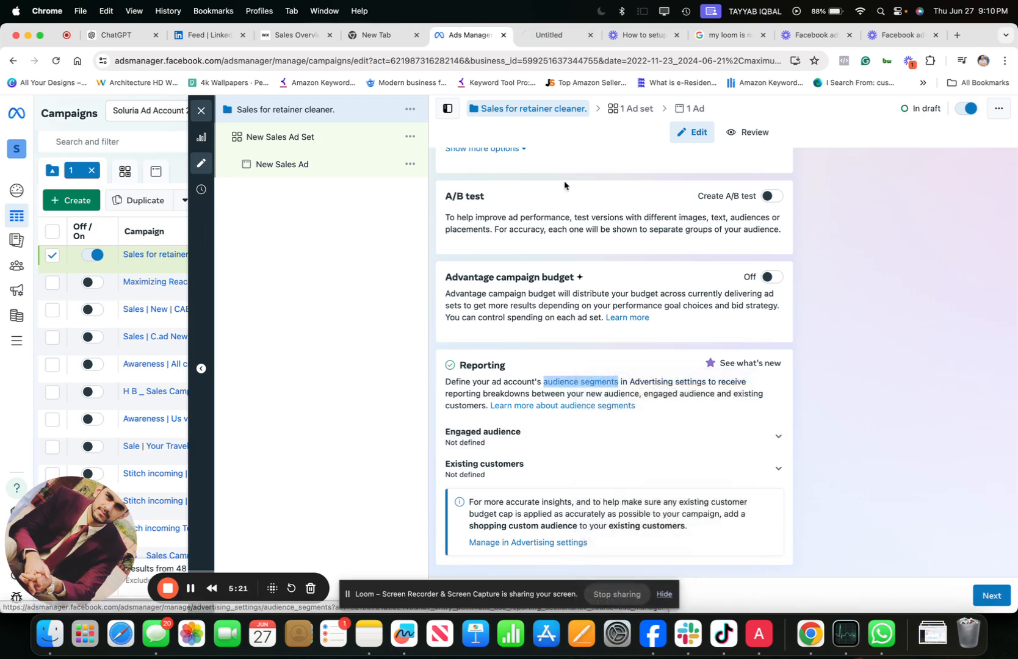
click(551, 36)
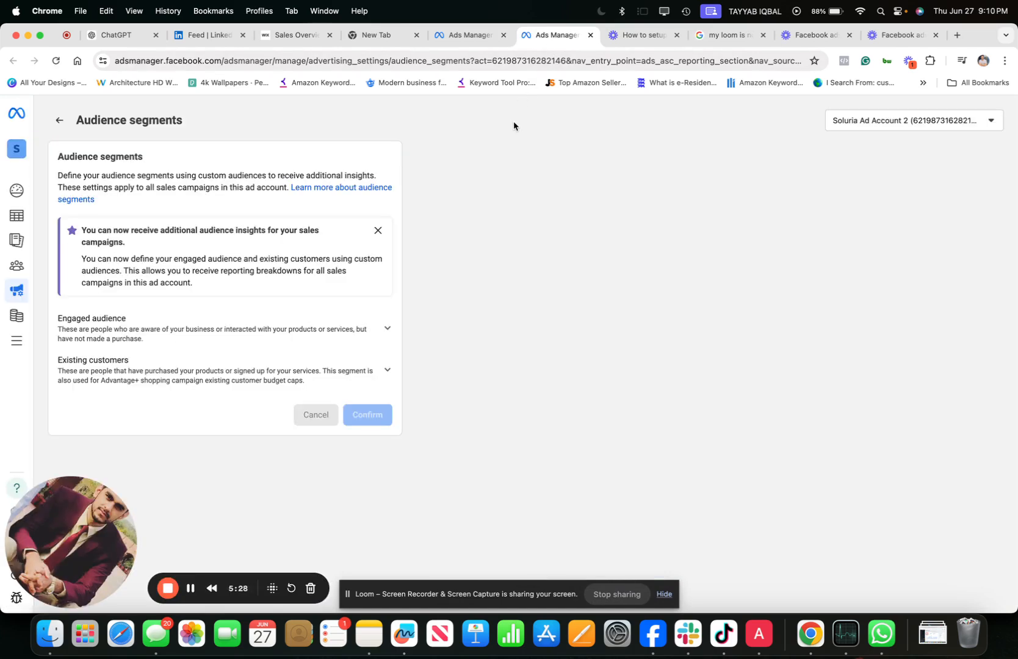
click(462, 43)
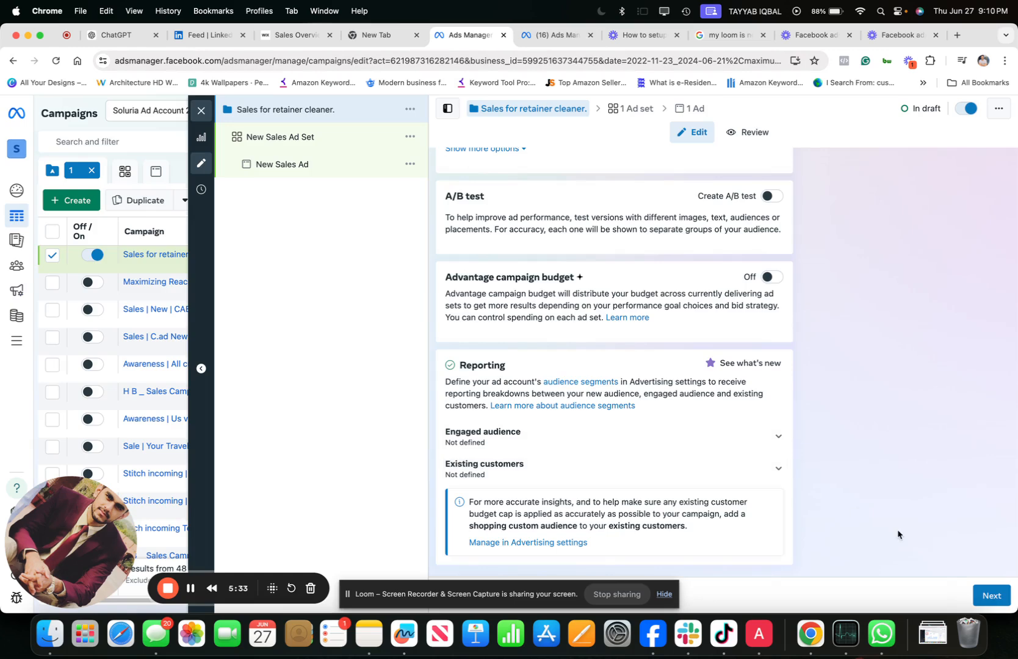
- Proceed to the ad set level and look through its conversion, budget, schedule, audience and placement settings
click(991, 595)
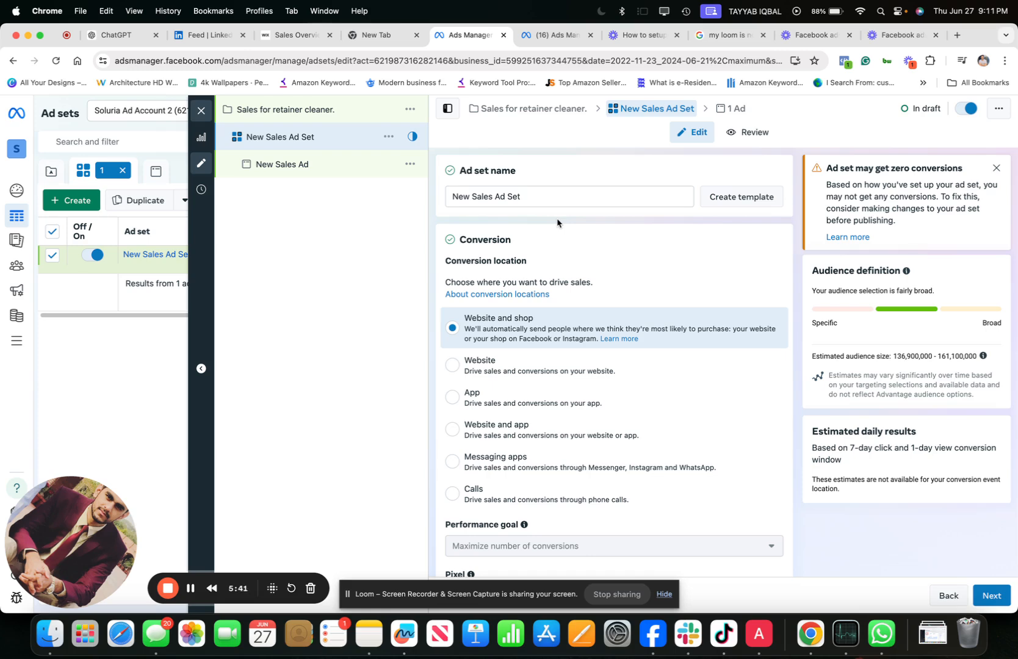
scroll(557, 223, down, 8)
scroll(557, 223, up, 2)
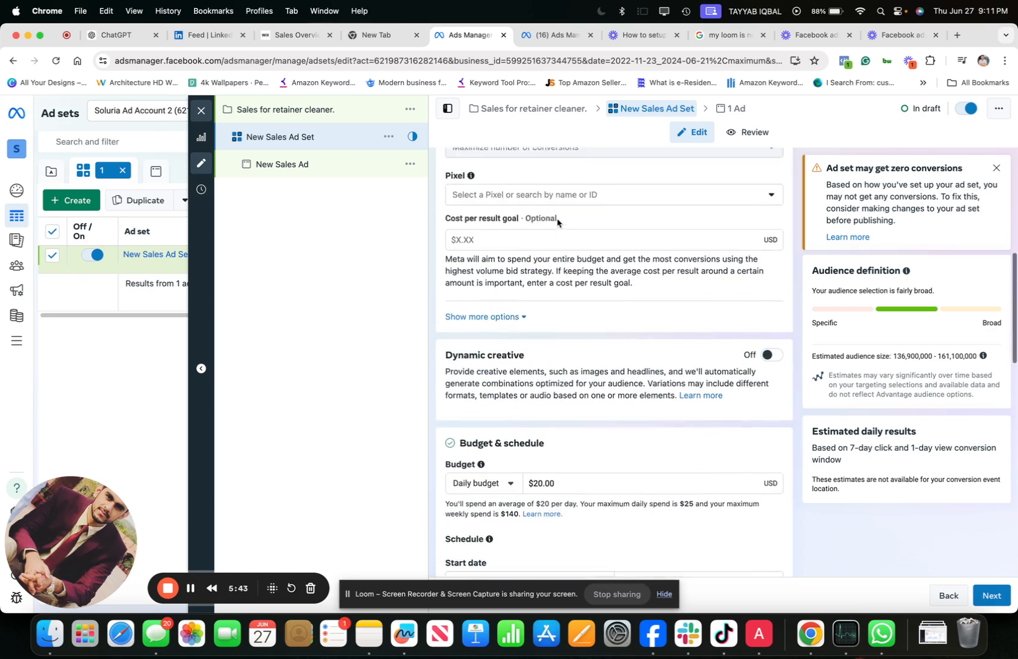
scroll(558, 223, up, 1)
scroll(557, 223, down, 6)
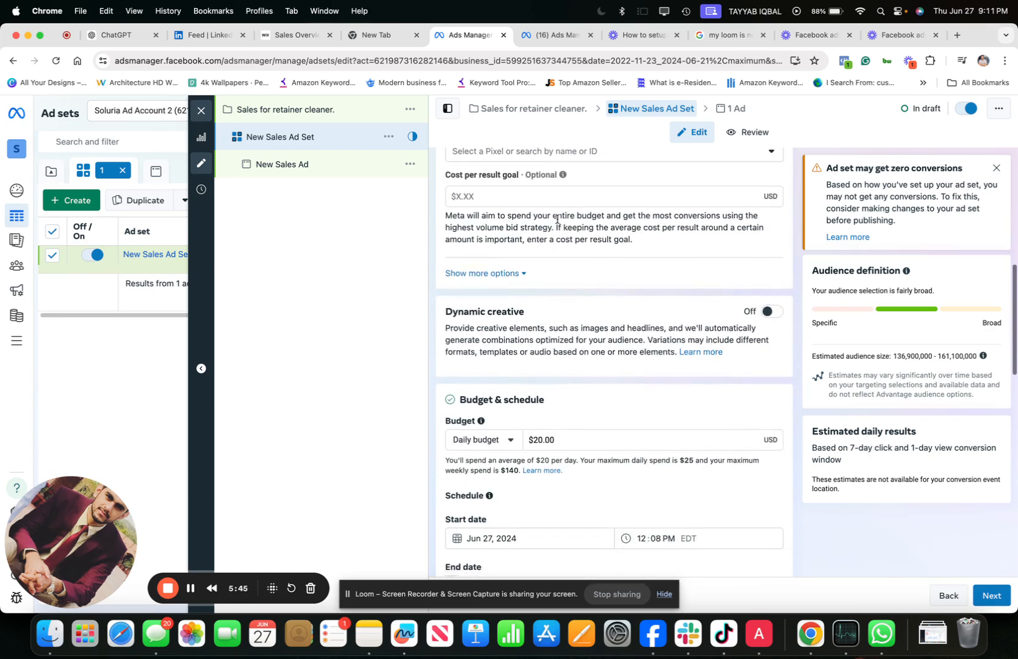
scroll(543, 348, down, 8)
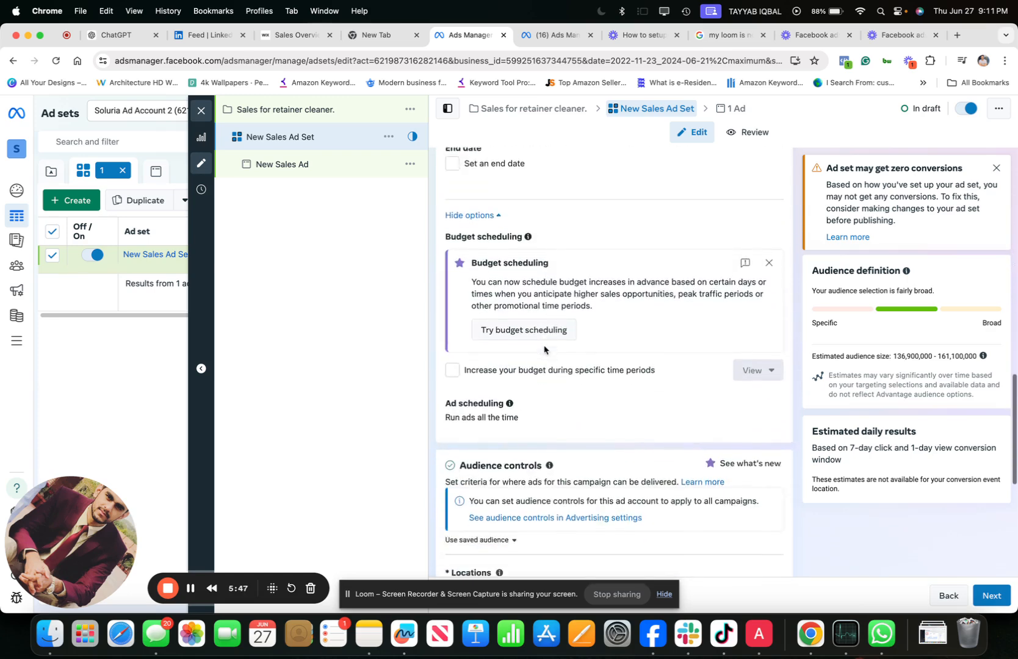
scroll(543, 349, down, 4)
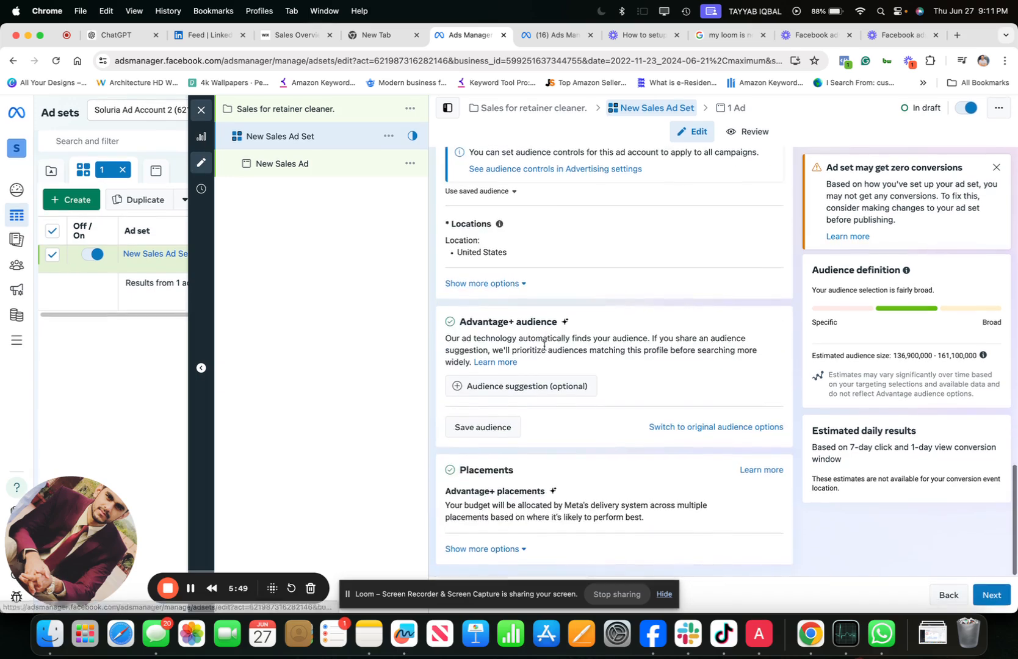
scroll(544, 349, up, 20)
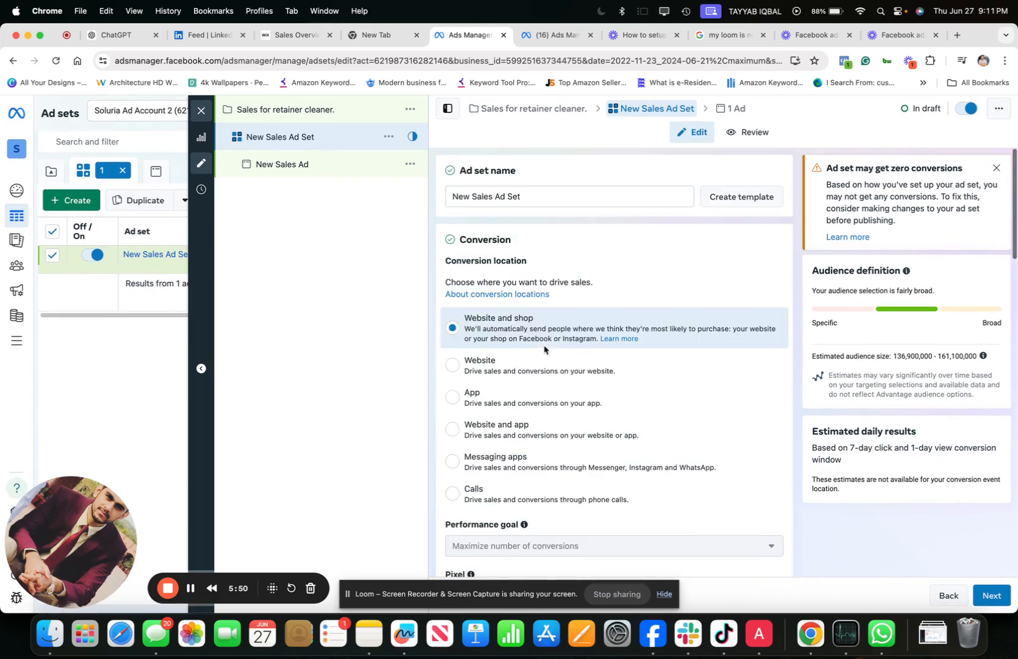
- Rename the ad set as "People who are 30+ age | oral hygiene"
double_click(530, 197)
triple_click(529, 197)
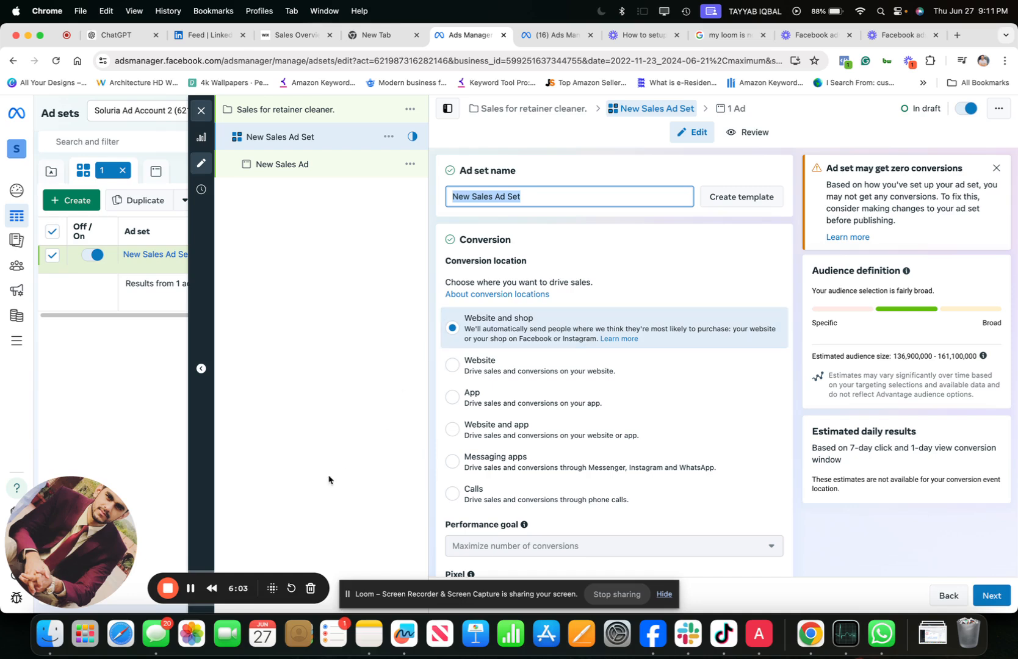
click(191, 587)
click(541, 195)
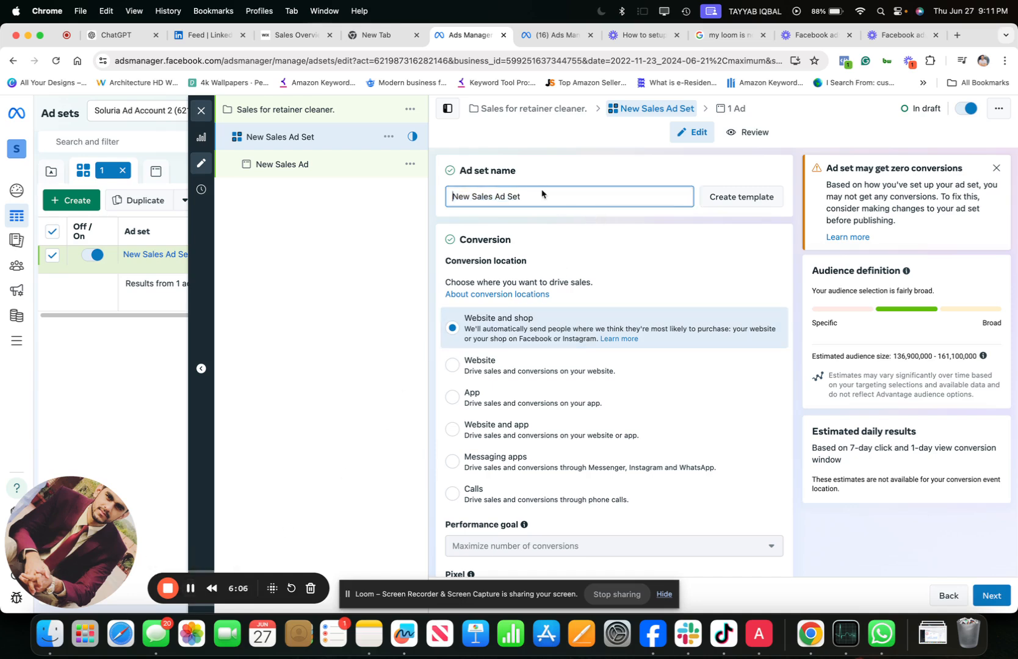
triple_click(509, 198)
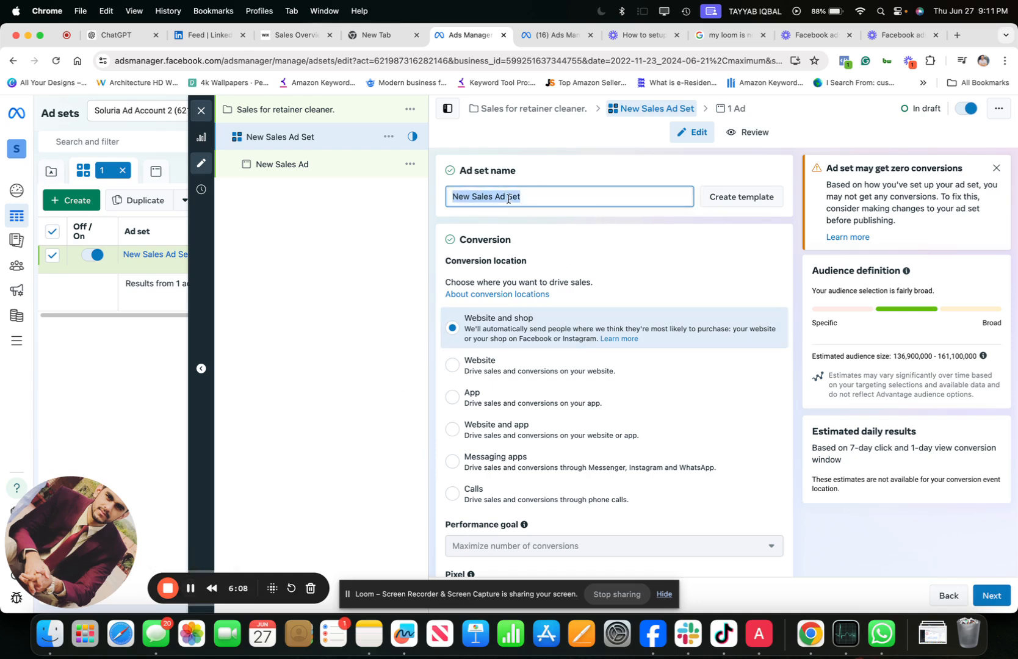
text(People)
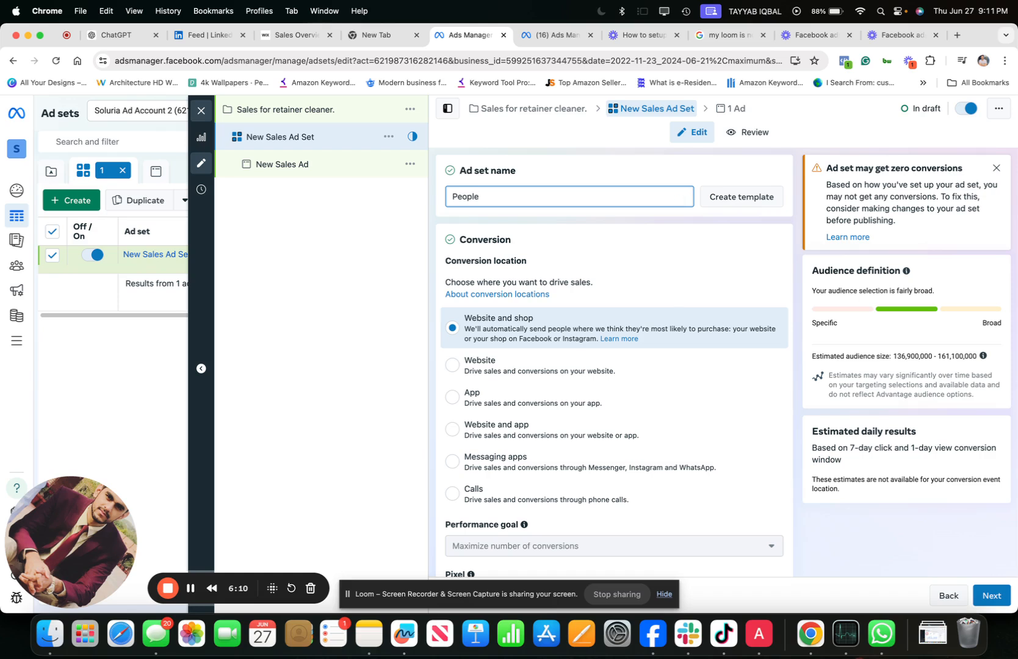
text( who are 3)
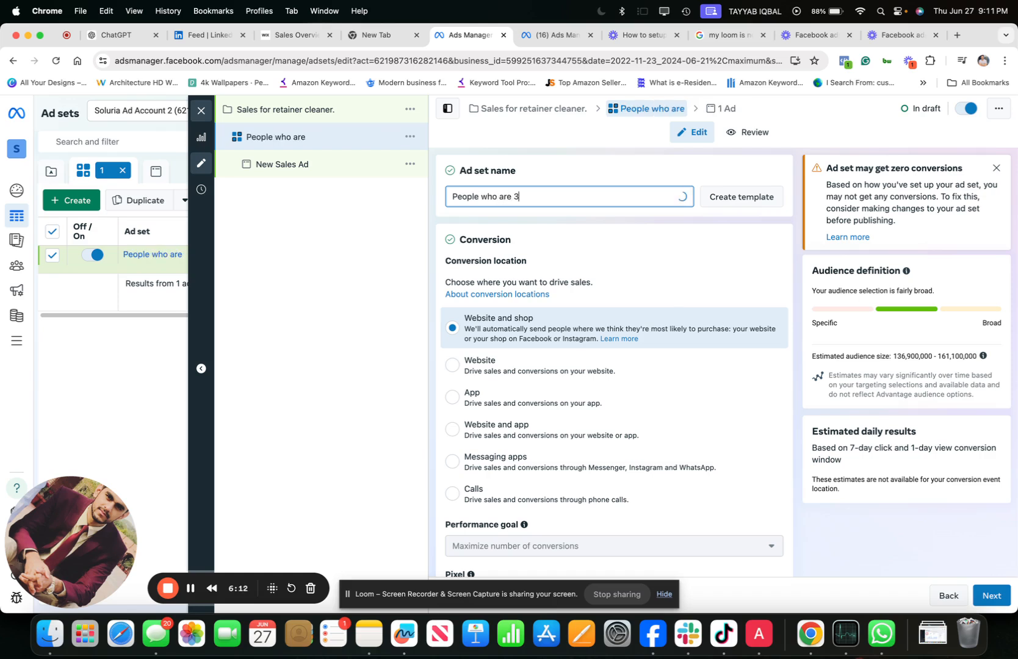
text(0+ of a)
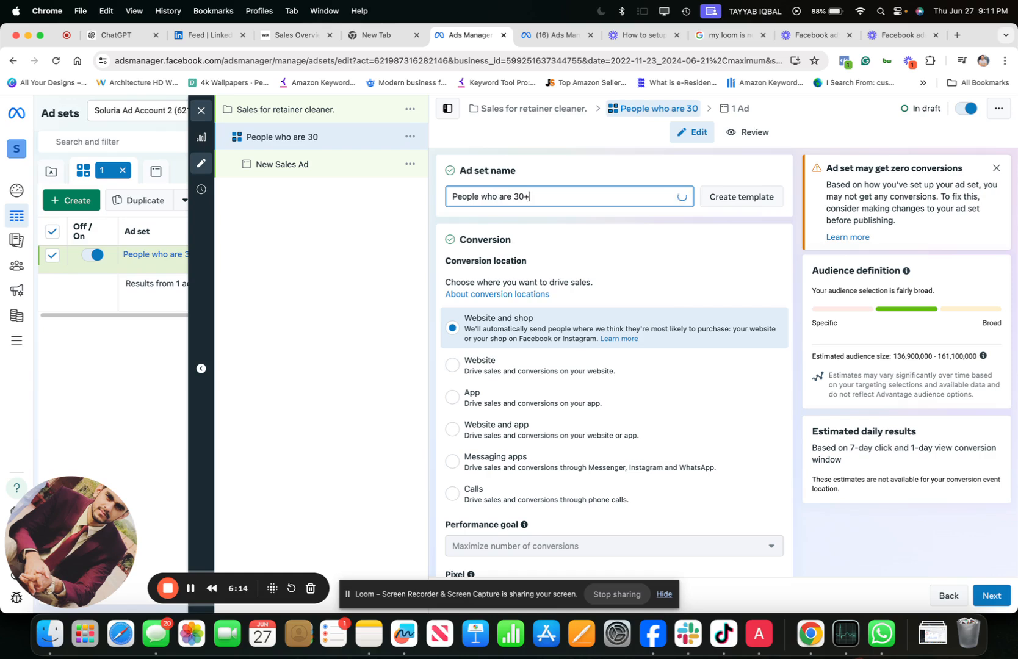
key(BackSpace)
key(BackSpace)
key(BackSpace)
key(BackSpace)
text(age | oral)
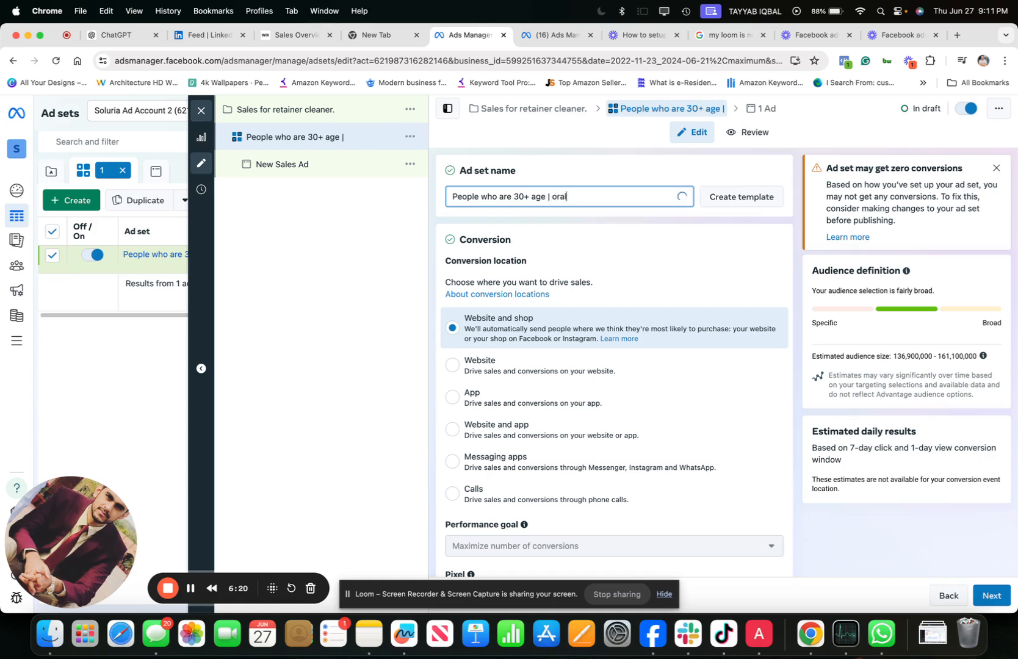
text( hygine)
key(BackSpace)
key(BackSpace)
key(BackSpace)
key(BackSpace)
key(BackSpace)
text(gie)
key(BackSpace)
key(BackSpace)
key(BackSpace)
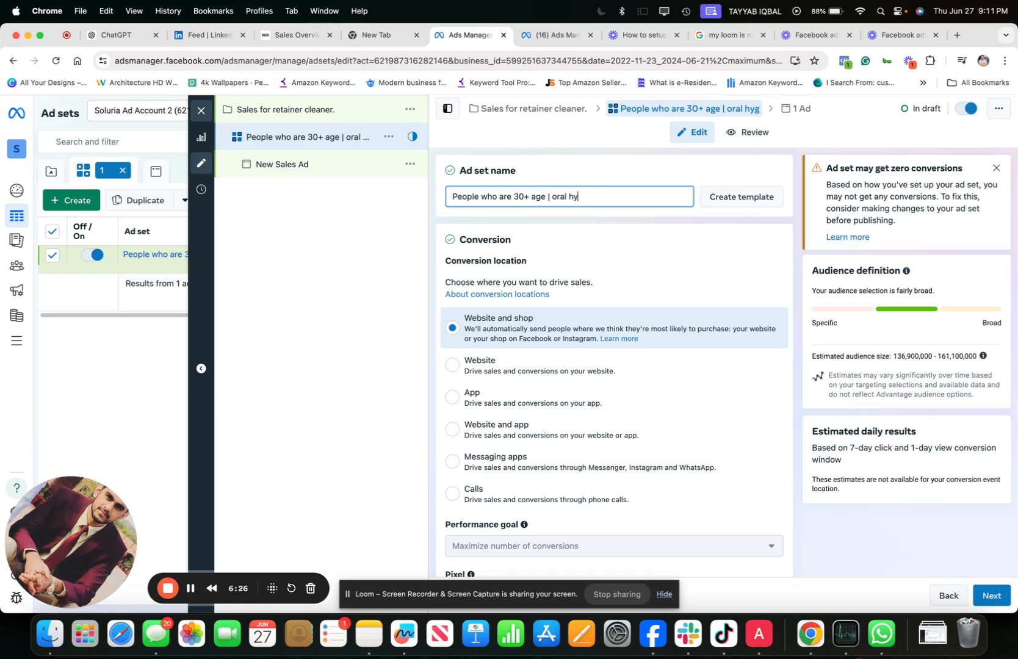
text(g)
click(190, 587)
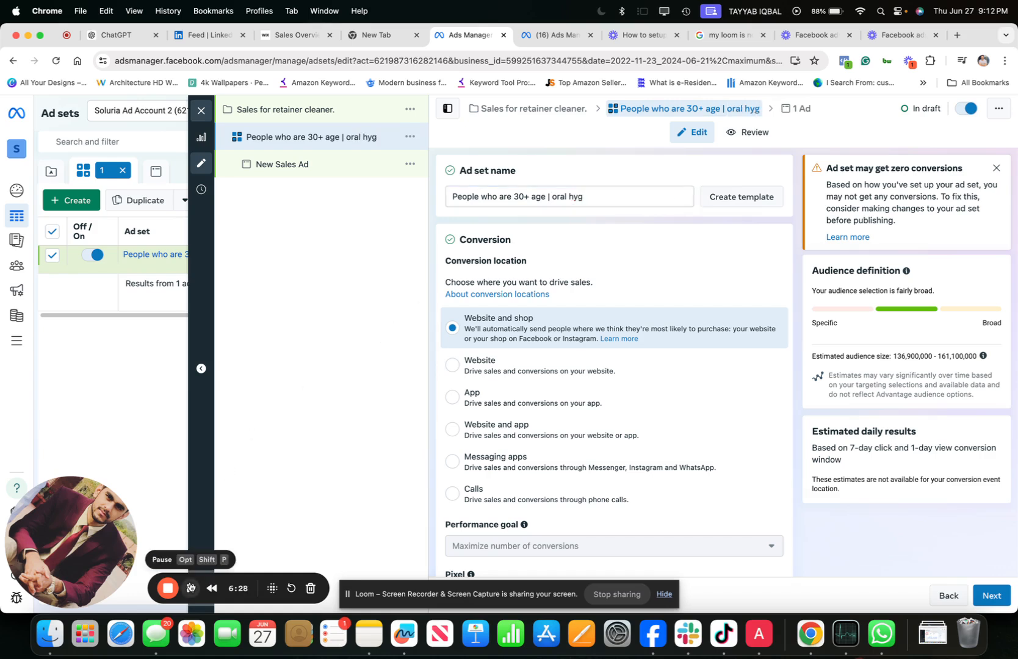
click(586, 196)
text(i)
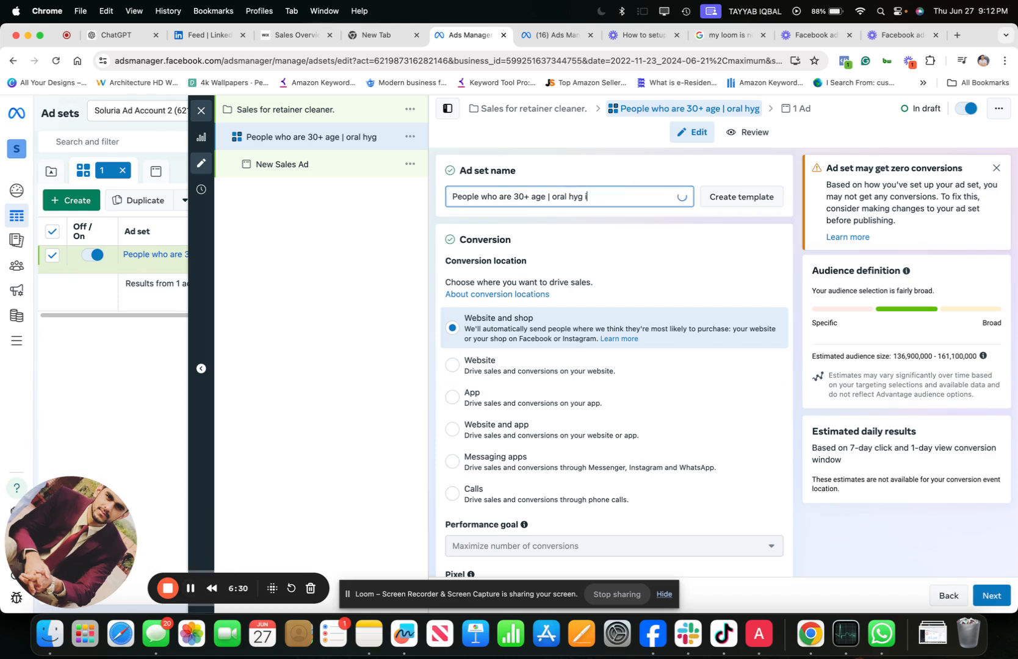
text(ene)
key(BackSpace)
key(BackSpace)
key(BackSpace)
key(BackSpace)
key(BackSpace)
text(iene)
click(592, 220)
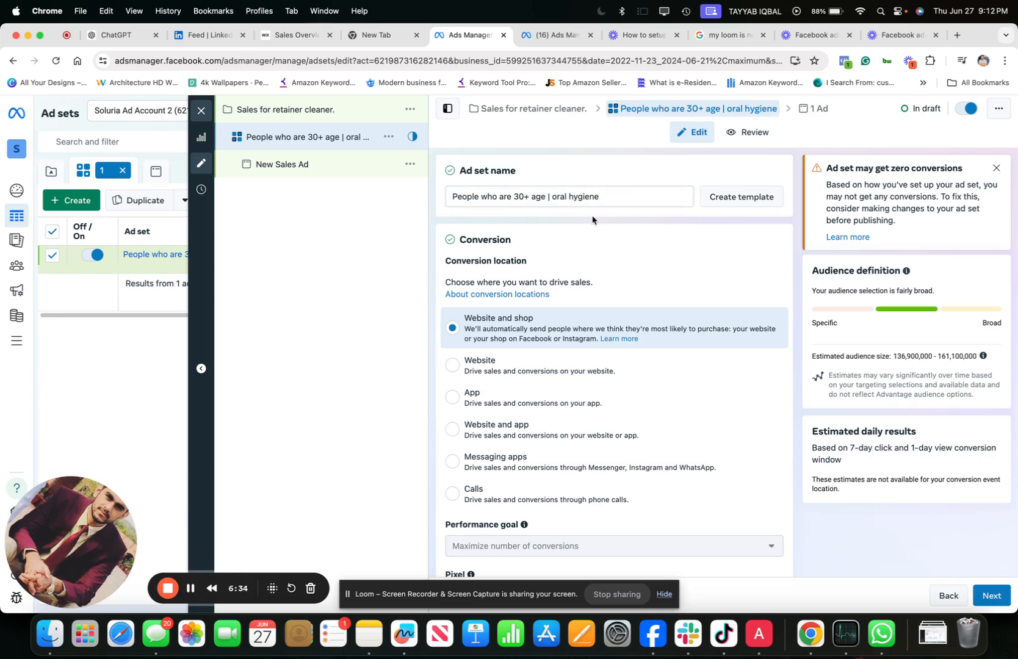
- Set the ad set's conversion location to Website
scroll(587, 226, down, 1)
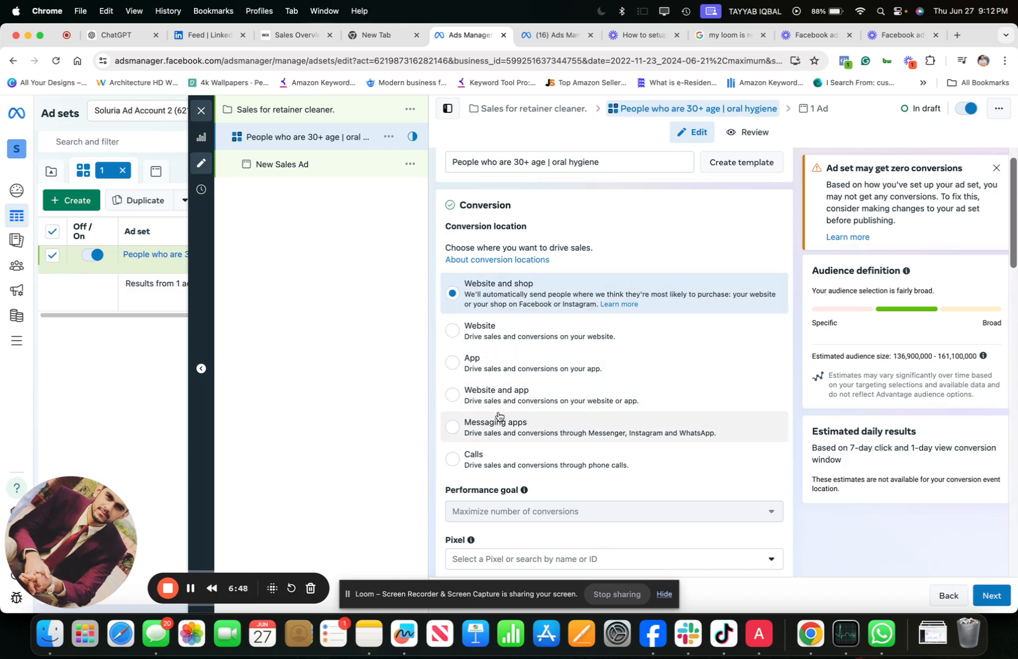
click(459, 333)
scroll(476, 384, down, 2)
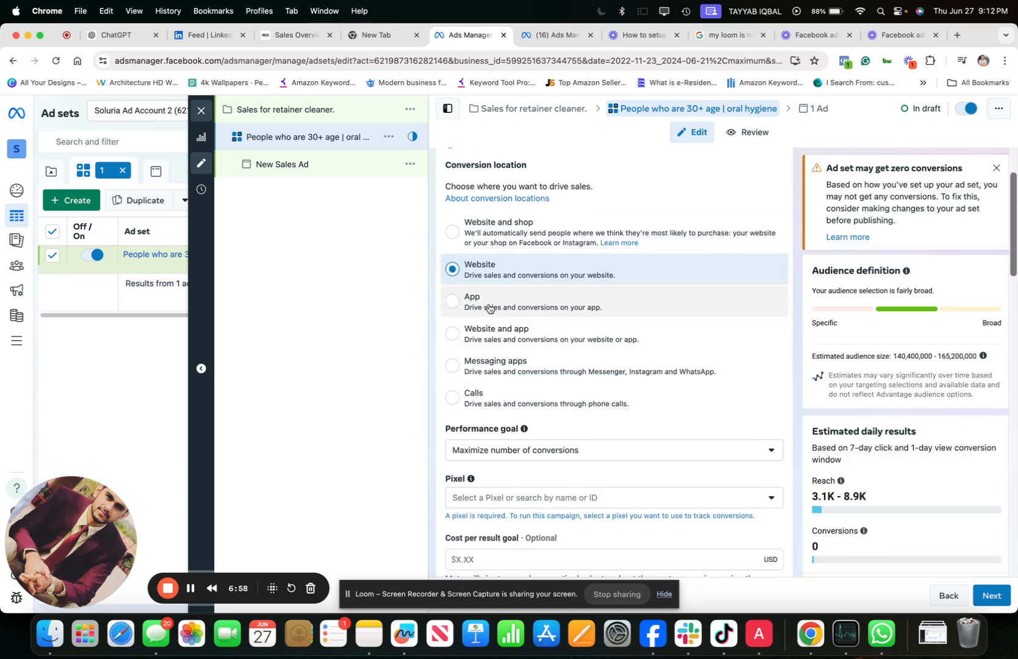
click(531, 309)
click(460, 269)
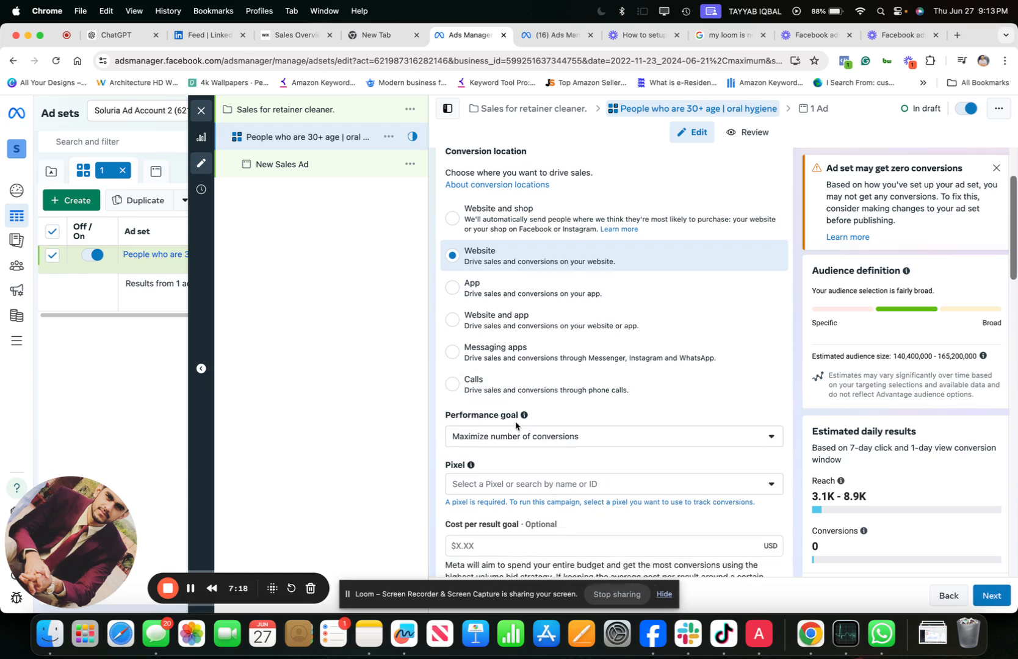
- Review the performance goal options, trying Maximize value of conversions and returning to Maximize number of conversions
scroll(501, 391, down, 3)
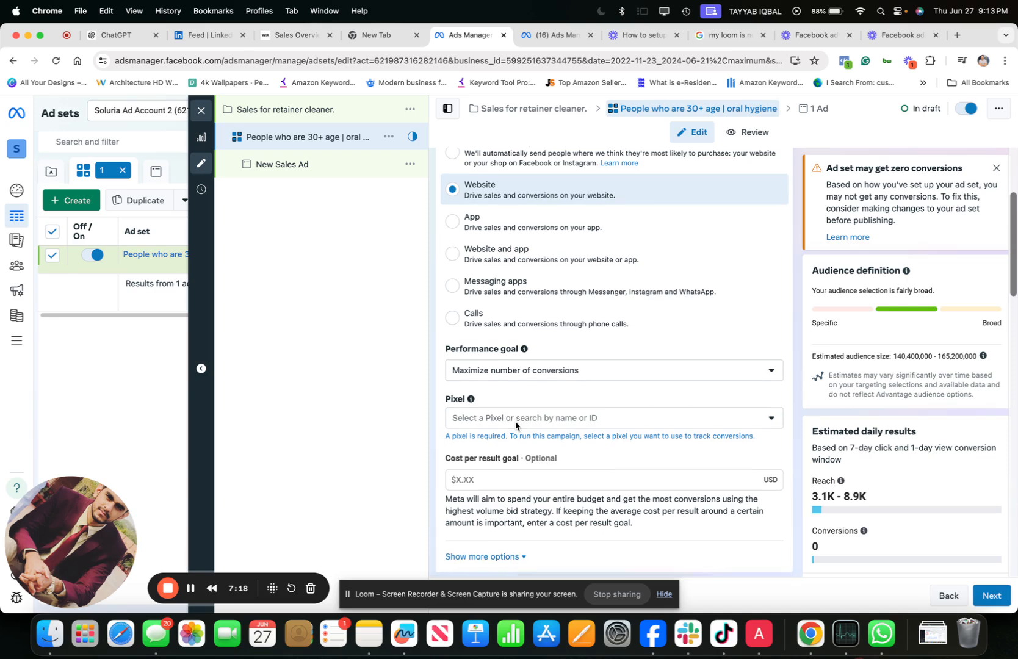
click(550, 369)
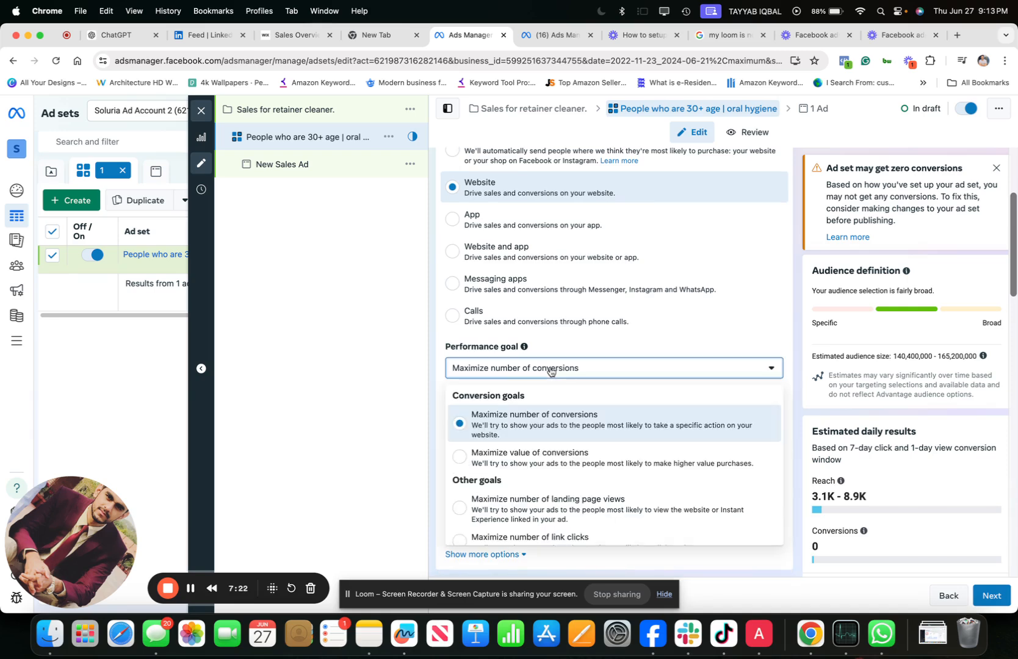
scroll(518, 428, down, 2)
scroll(518, 427, up, 2)
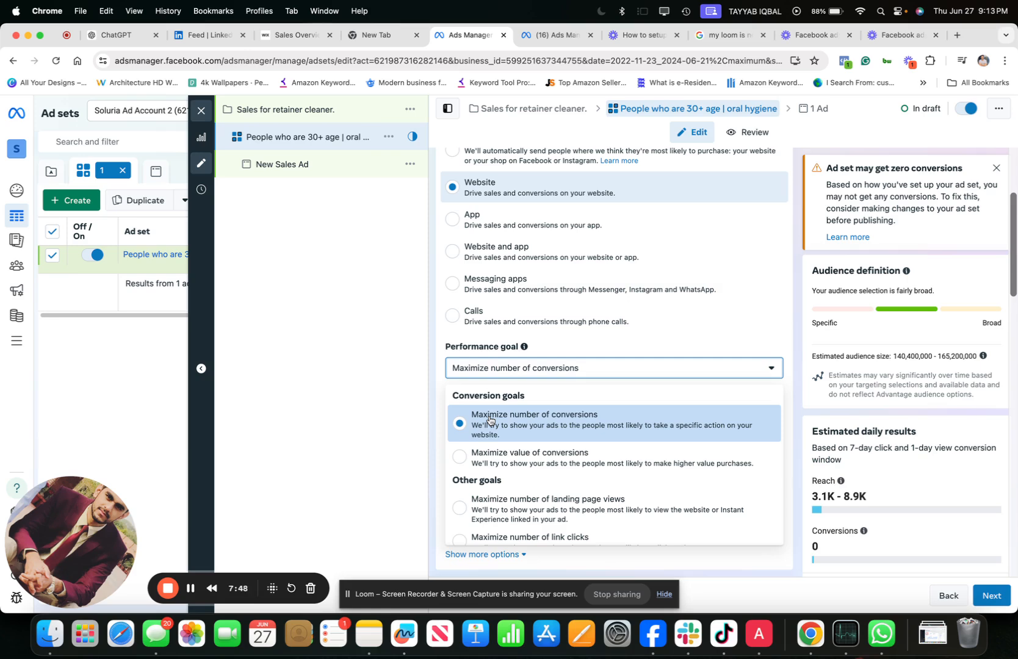
click(492, 456)
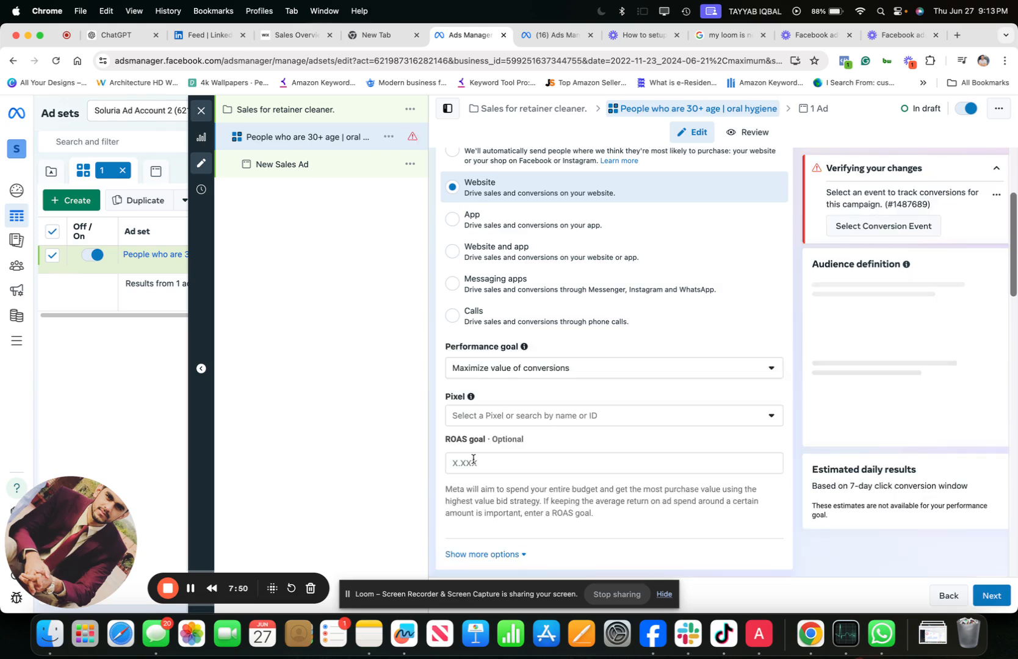
click(488, 378)
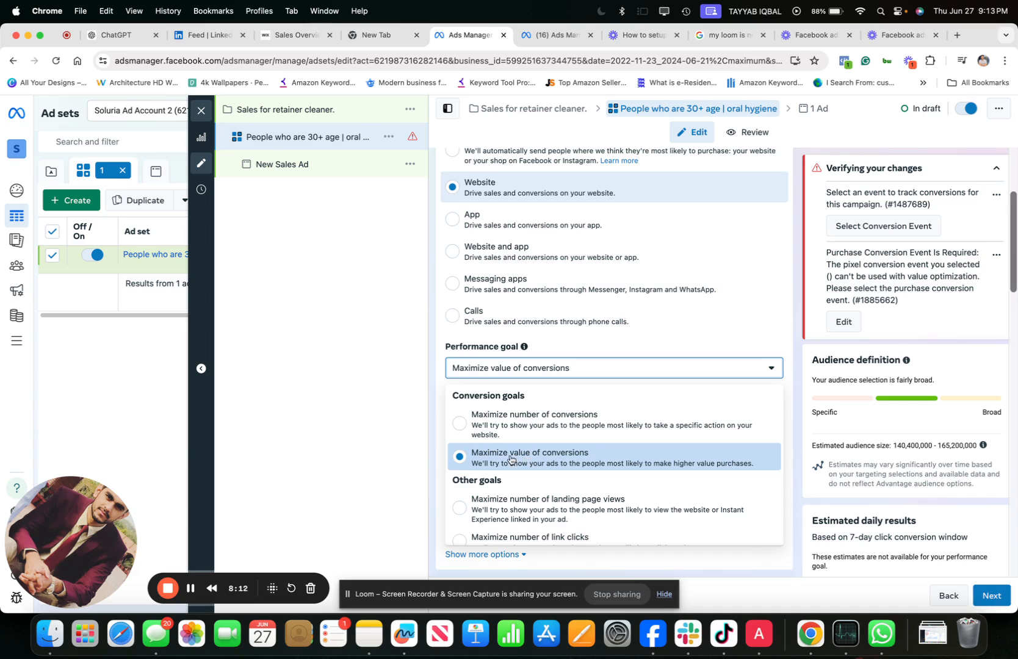
click(541, 436)
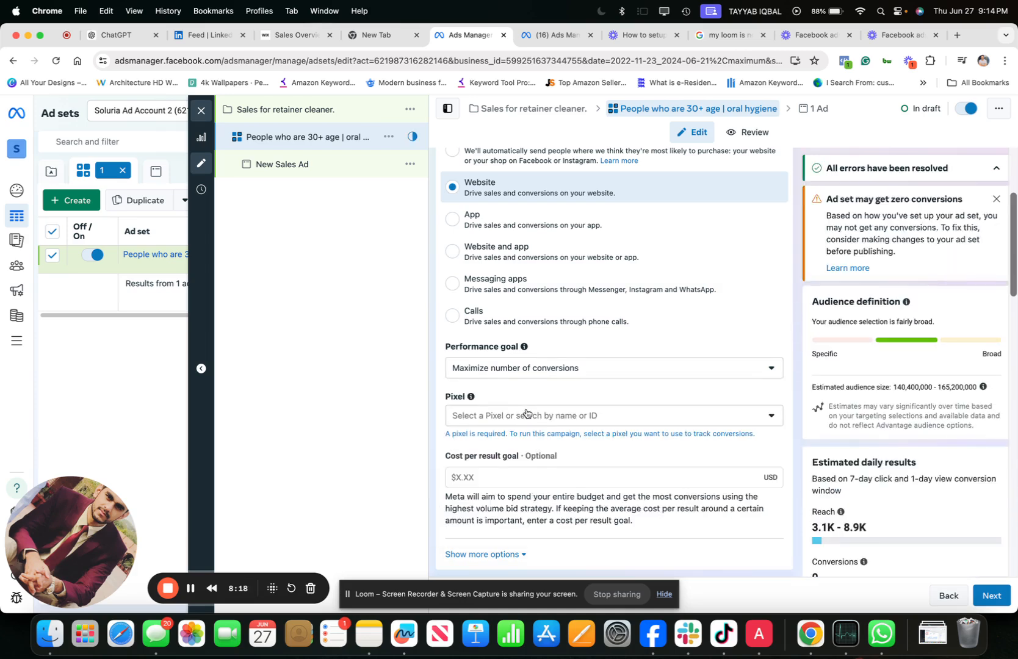
- Select the active Smilesaver.Co pixel for tracking the ad set's conversions
scroll(527, 414, down, 1)
click(527, 393)
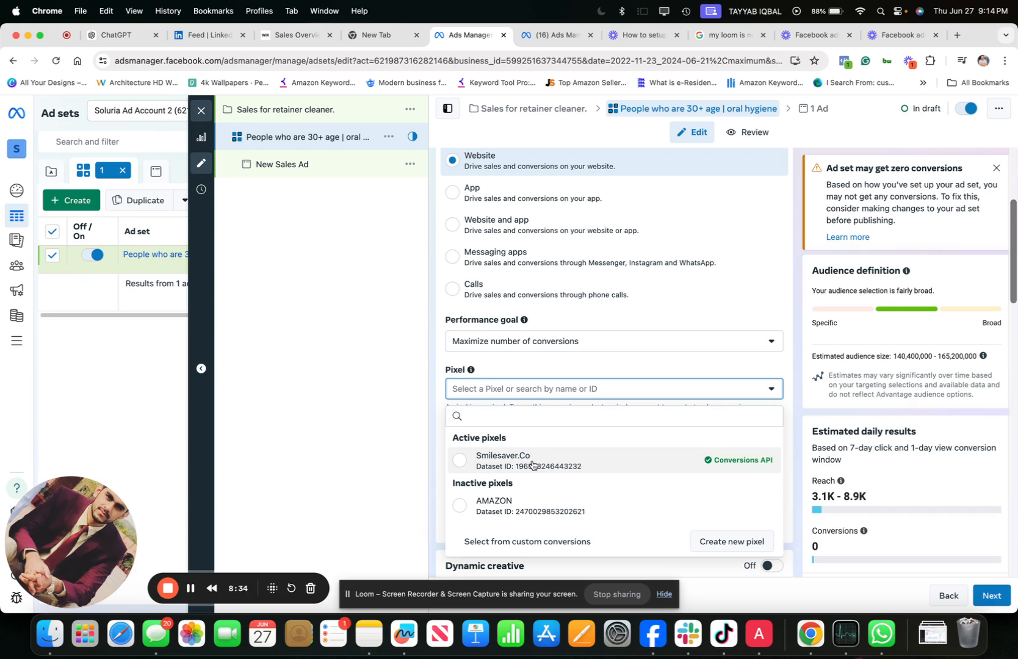
click(531, 465)
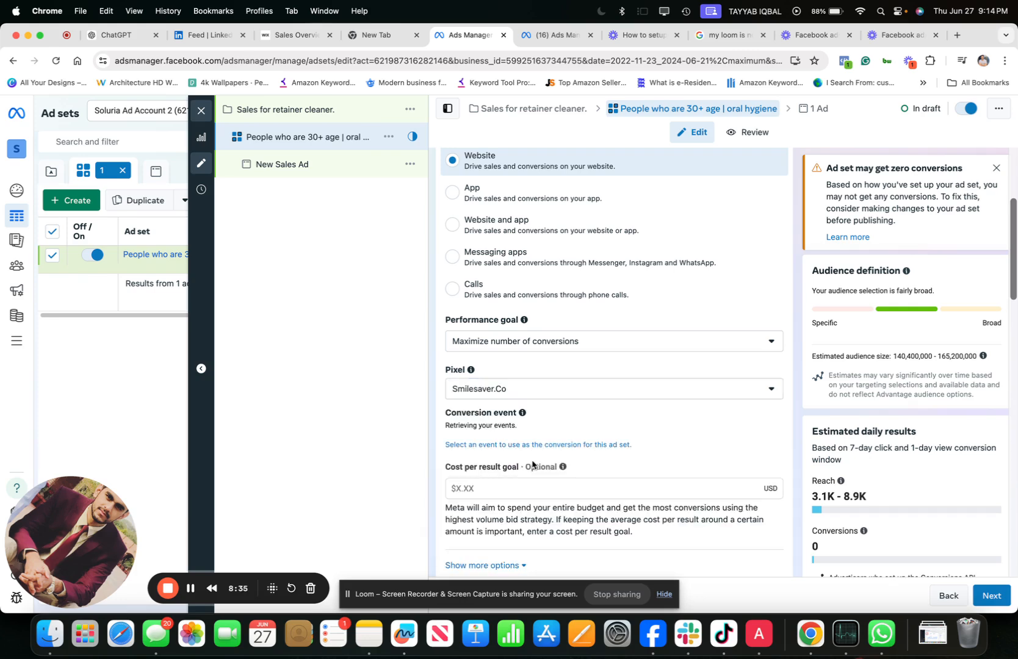
click(514, 390)
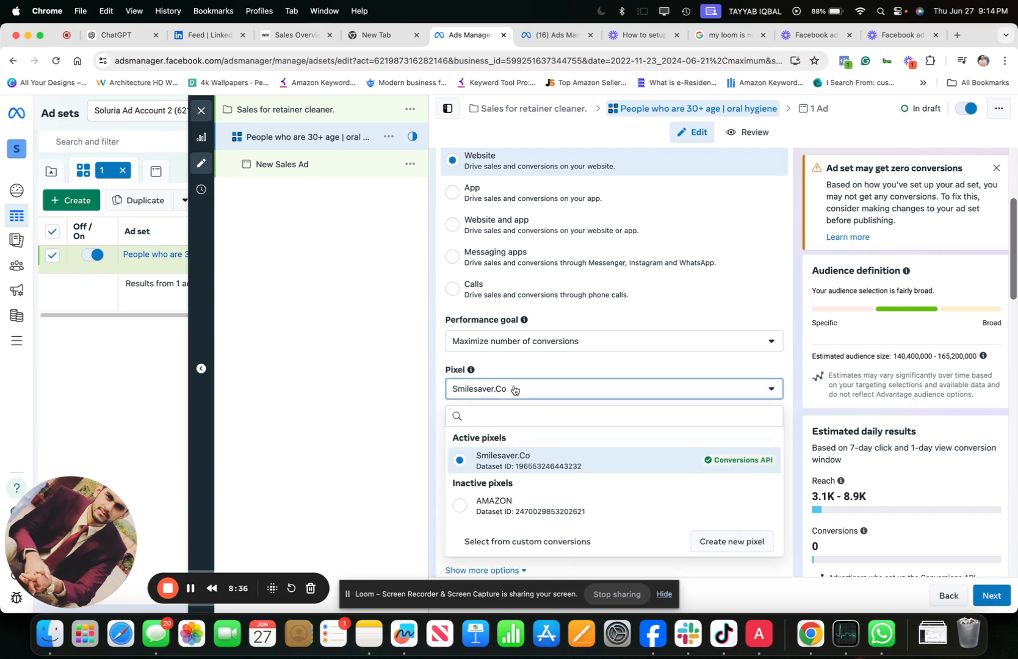
click(401, 436)
- Choose Purchase as the conversion event for the ad set
scroll(474, 438, down, 1)
click(475, 427)
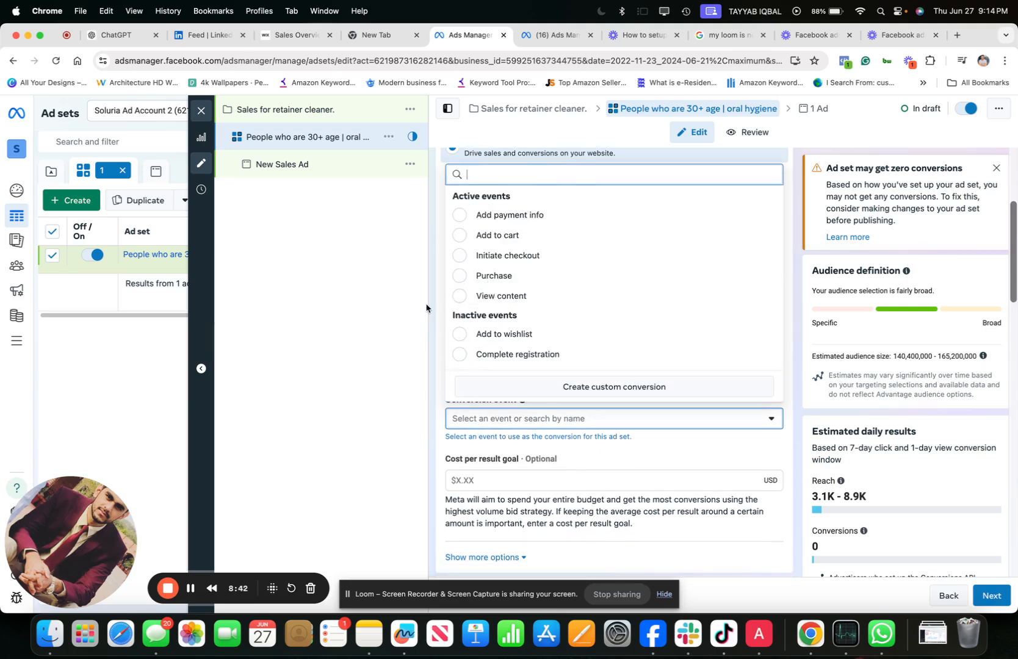
click(425, 307)
click(479, 421)
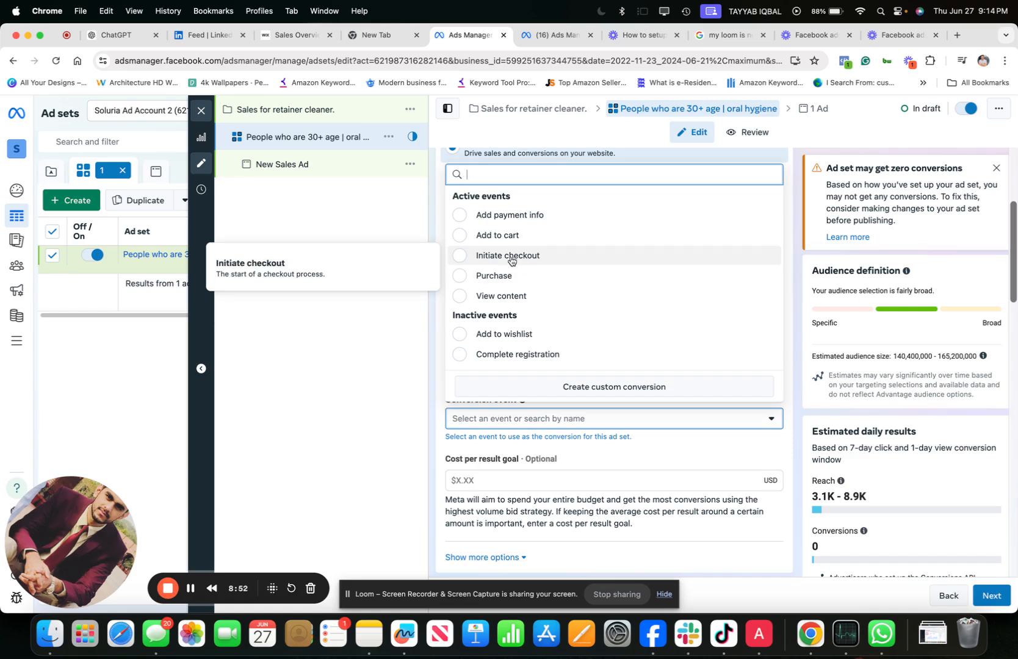
click(507, 275)
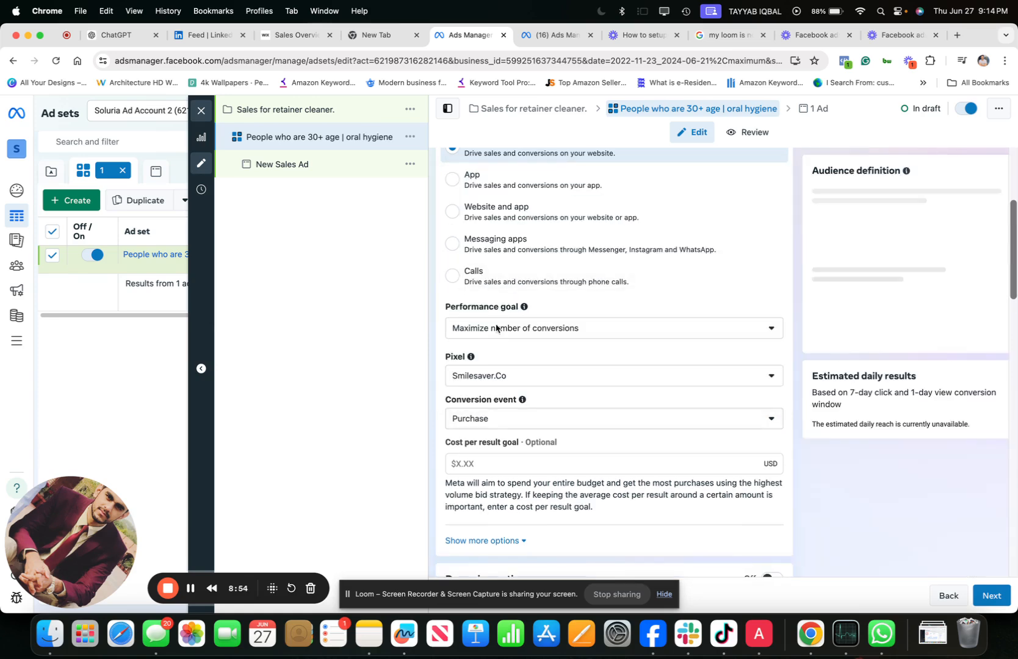
- Try Add to cart as the conversion event and switch it back to Purchase
click(488, 420)
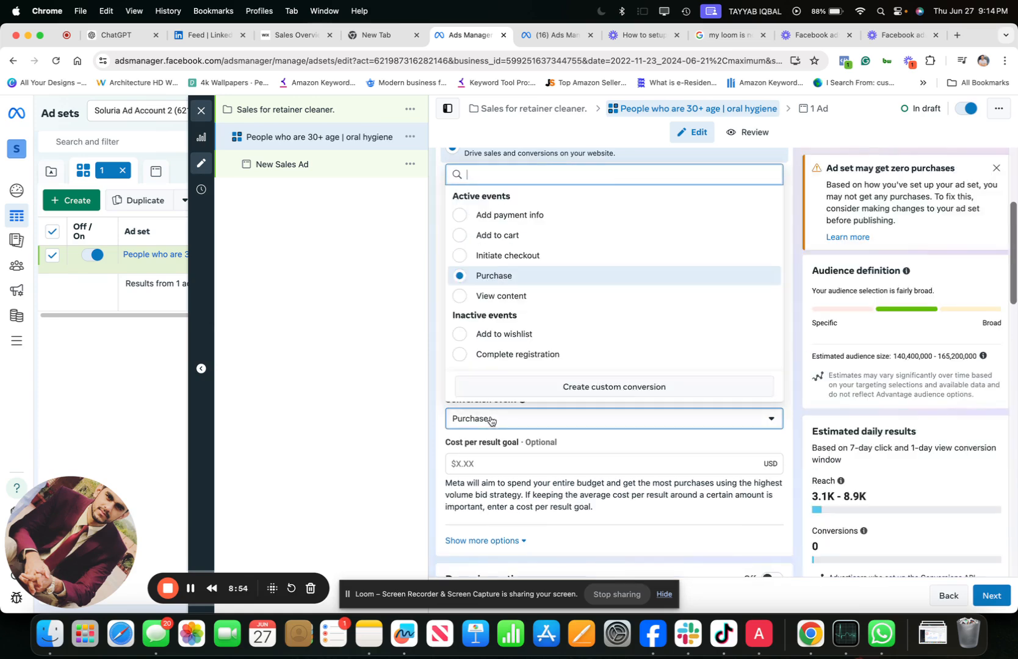
click(498, 235)
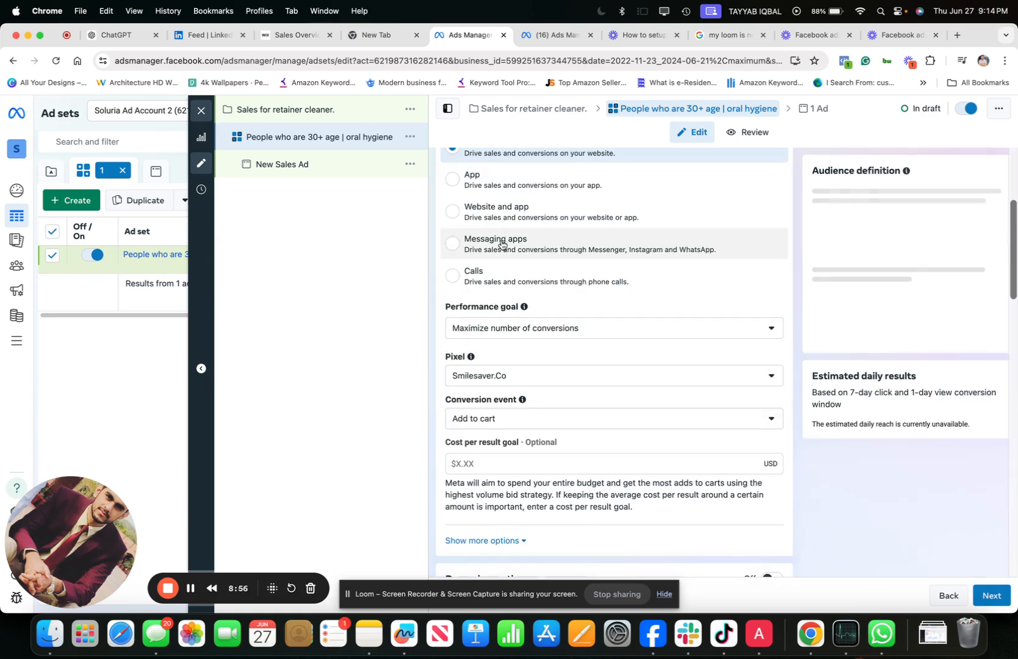
click(499, 418)
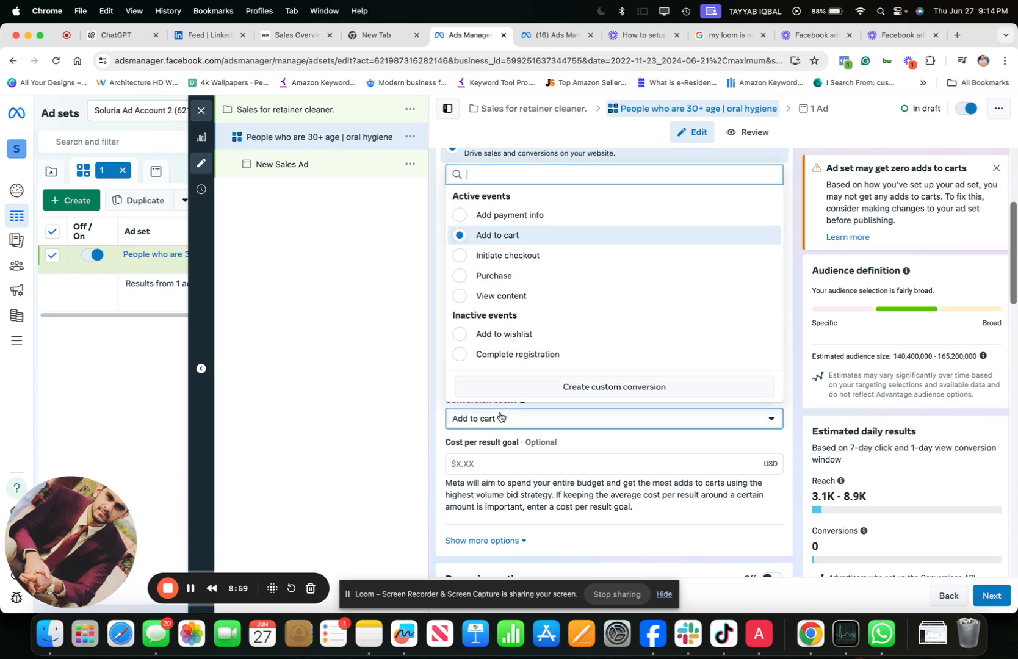
click(492, 276)
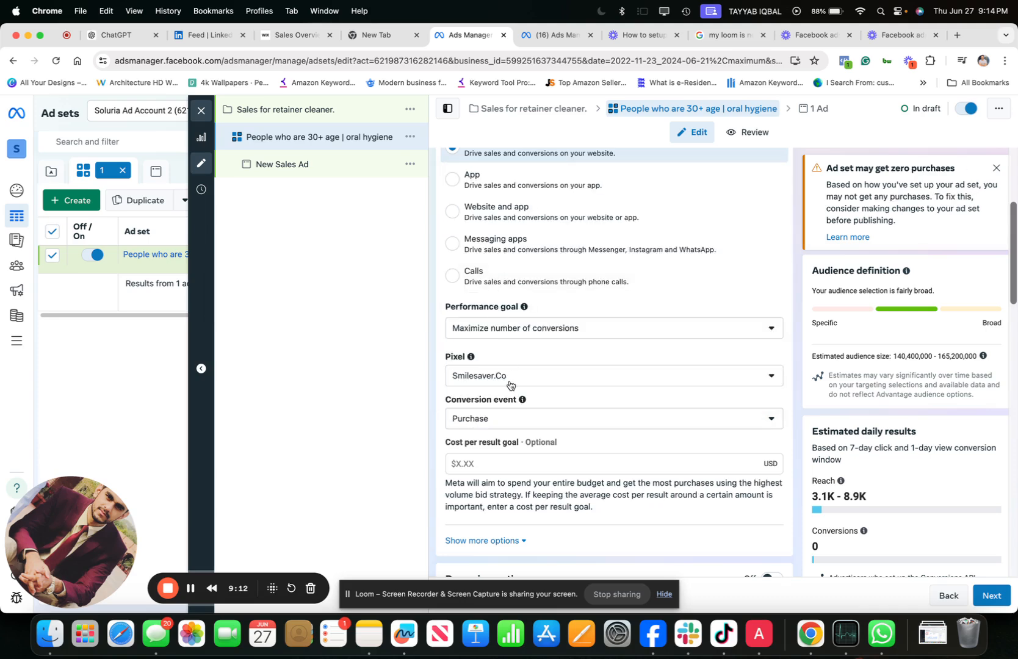
- Look through the optional cost per result goal, the Dynamic creative section and the Budget & schedule settings
scroll(510, 408, down, 2)
scroll(510, 408, down, 3)
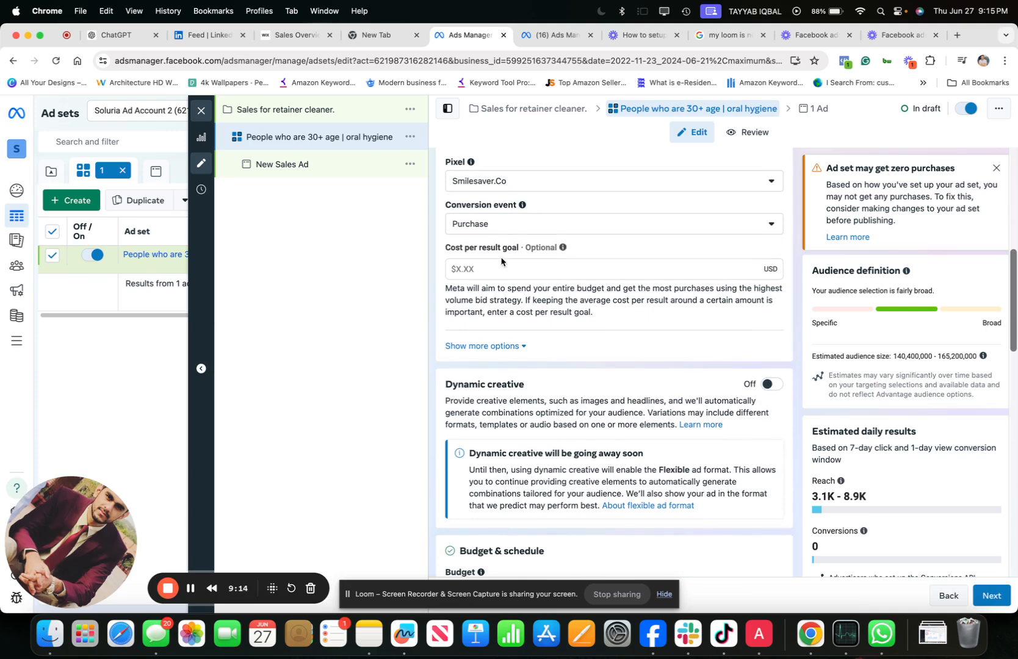
click(500, 266)
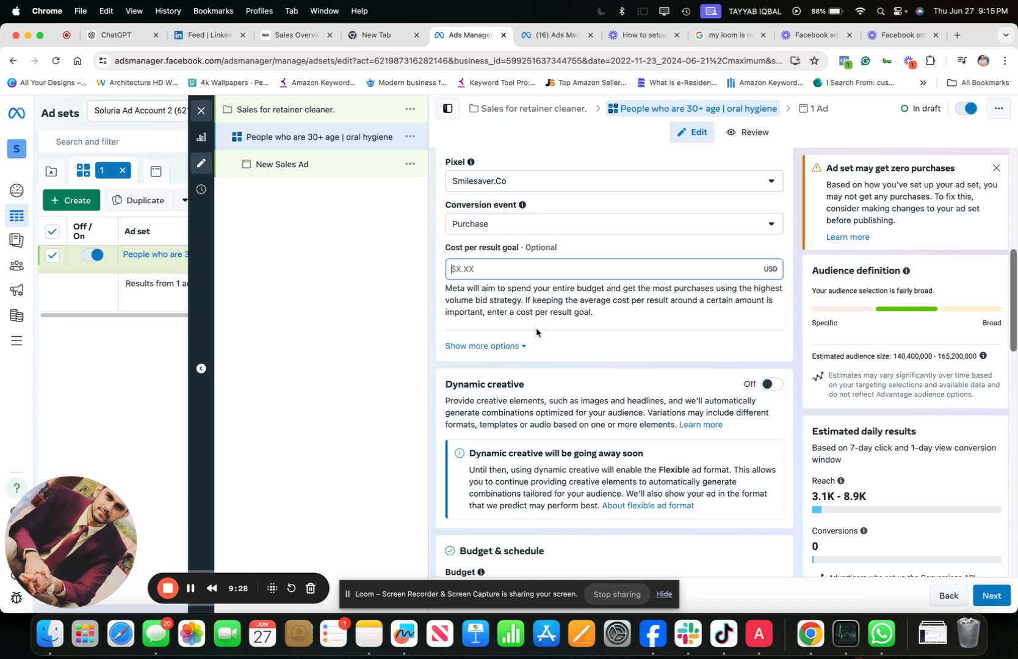
scroll(537, 331, down, 5)
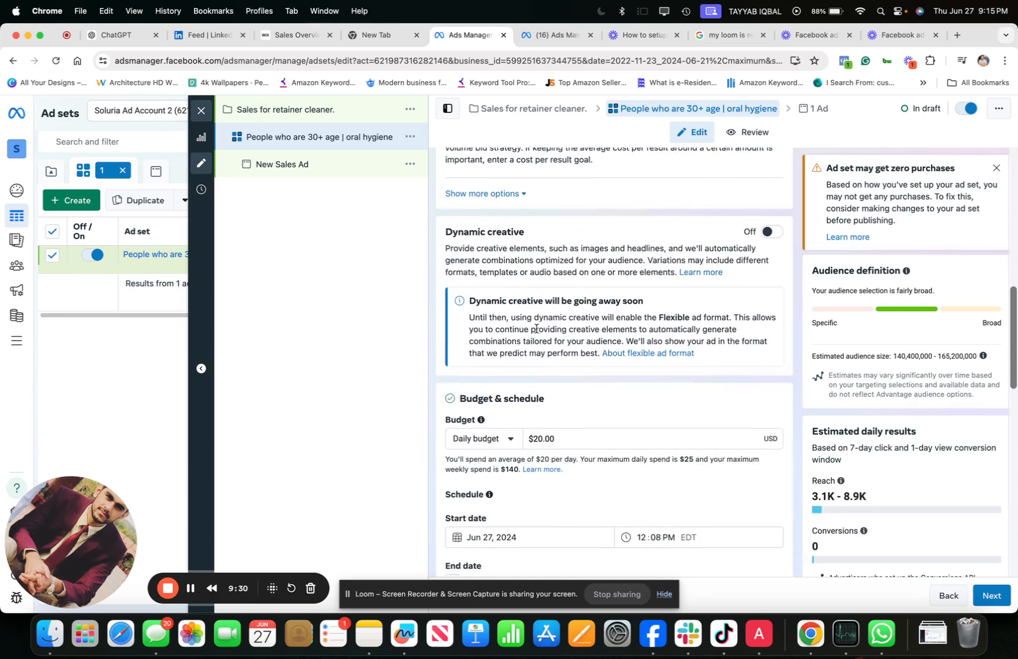
scroll(536, 330, down, 1)
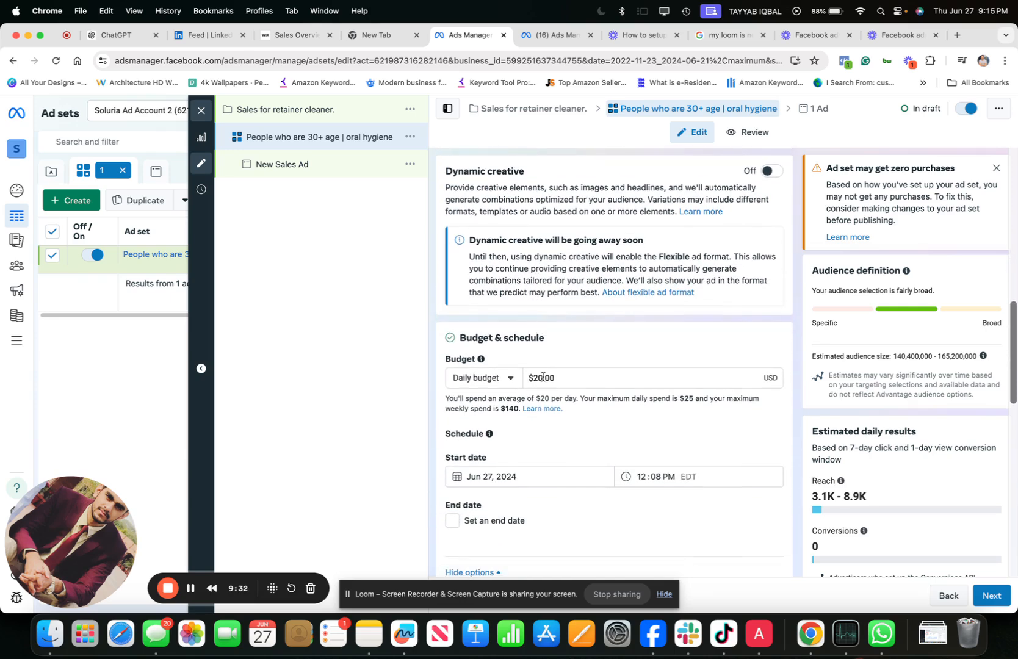
scroll(544, 381, down, 1)
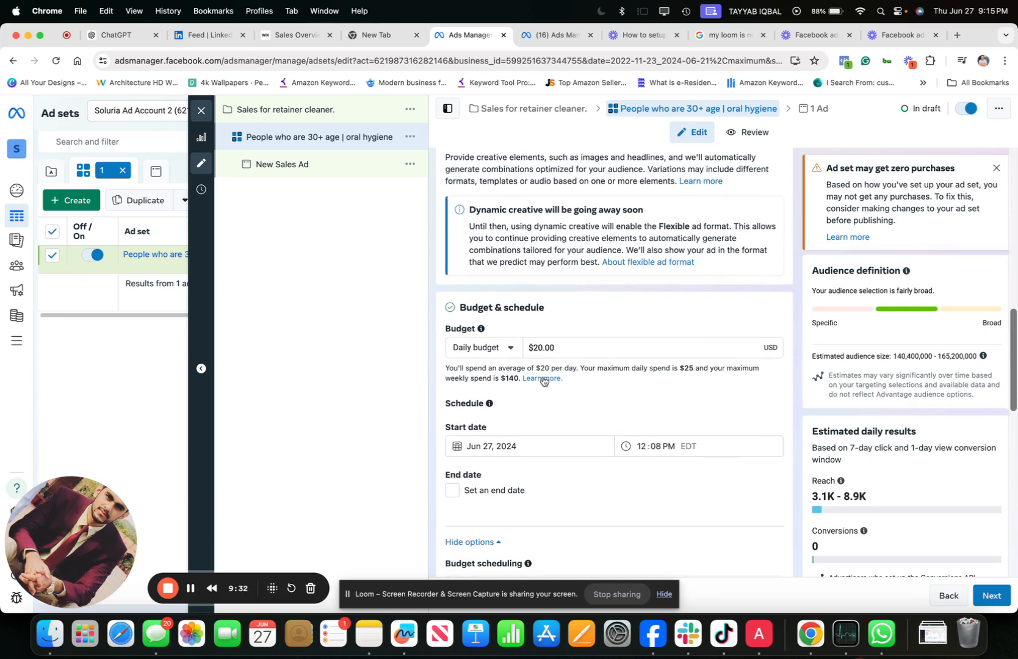
- Set the ad set's daily budget to $200.00 and check the estimated daily results
click(540, 348)
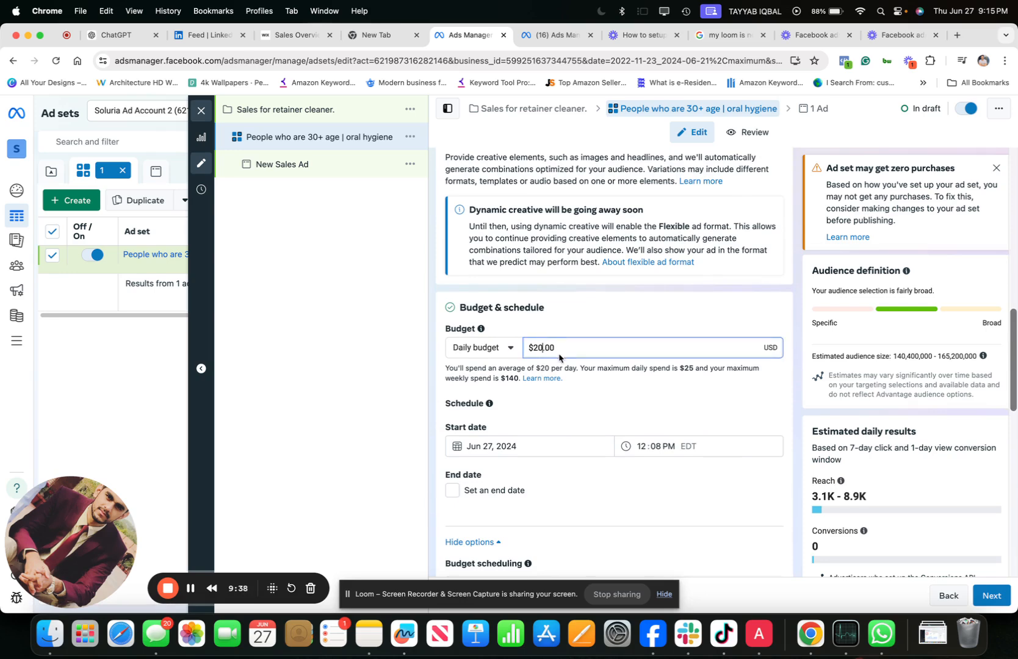
key(BackSpace)
key(BackSpace)
text(200)
click(607, 293)
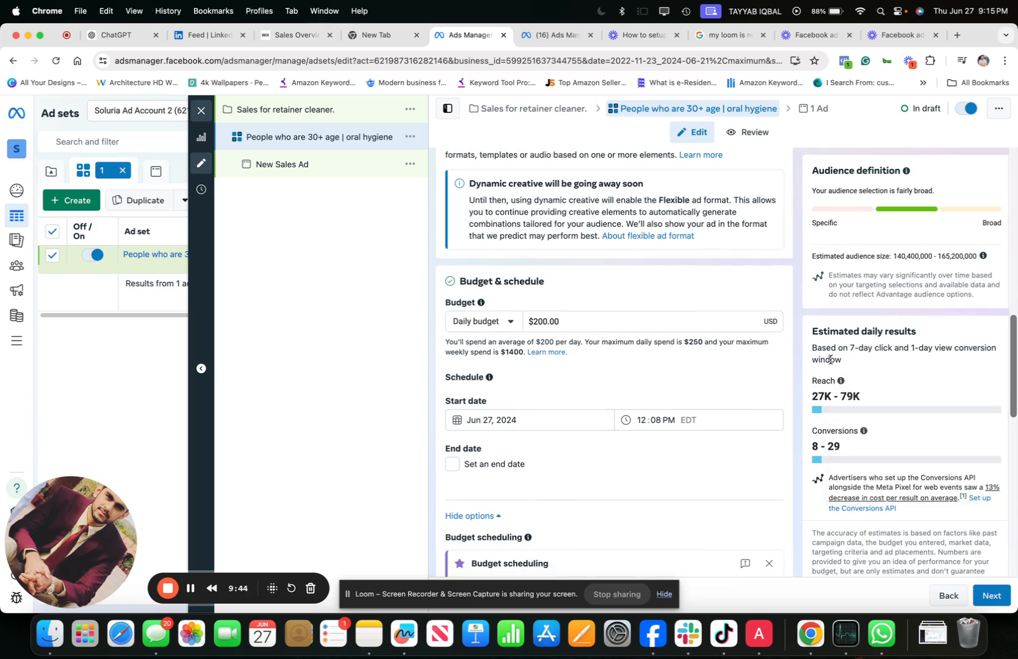
drag(812, 333, 920, 331)
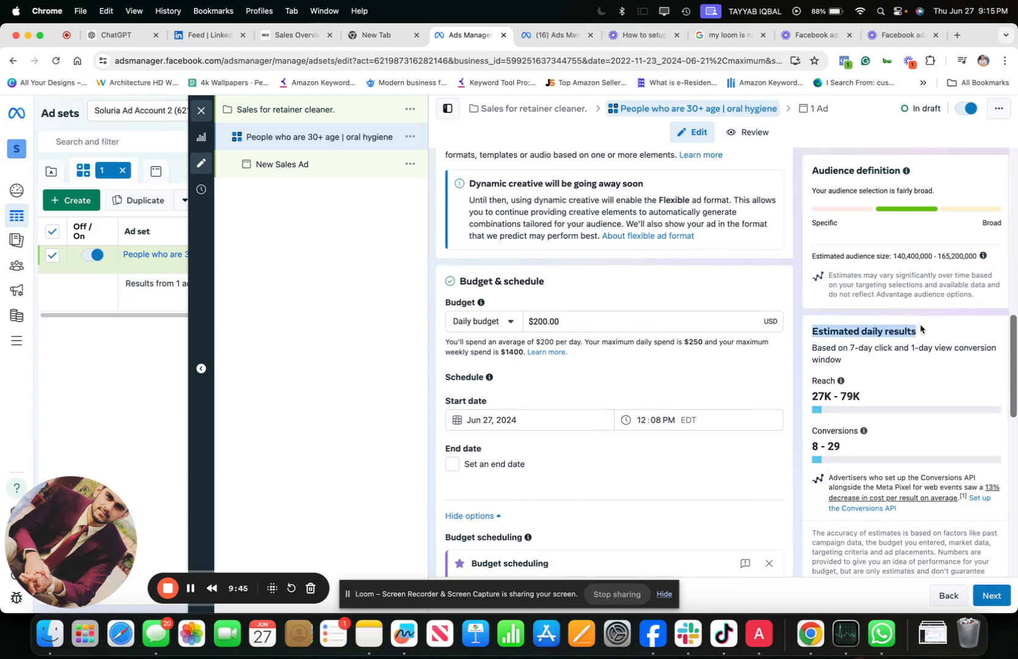
click(912, 368)
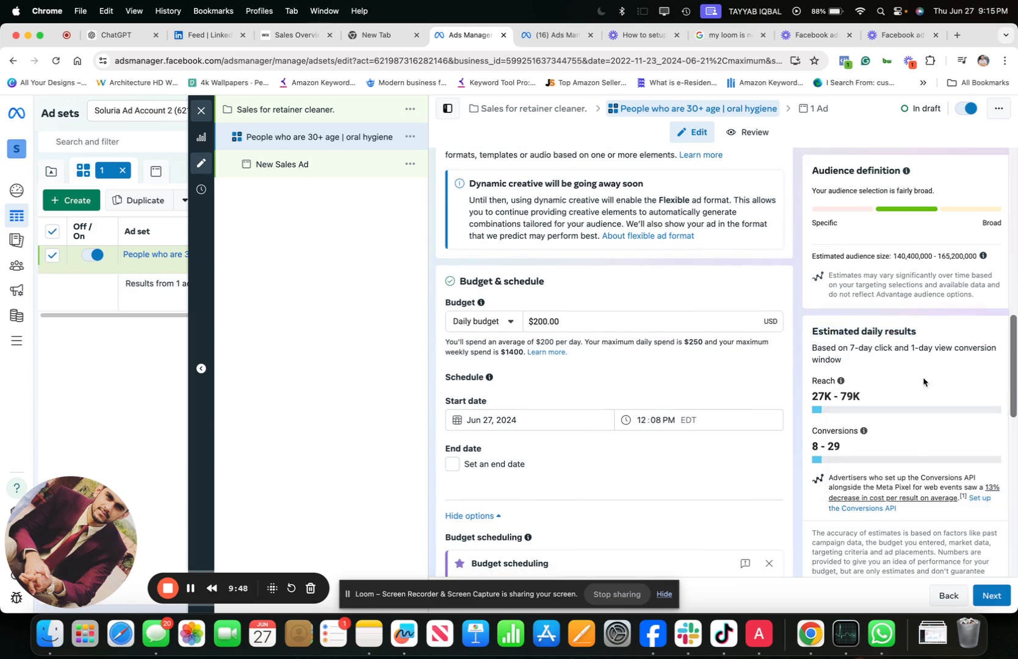
- Remove United States from the ad set's targeted locations in the audience controls
scroll(580, 381, down, 2)
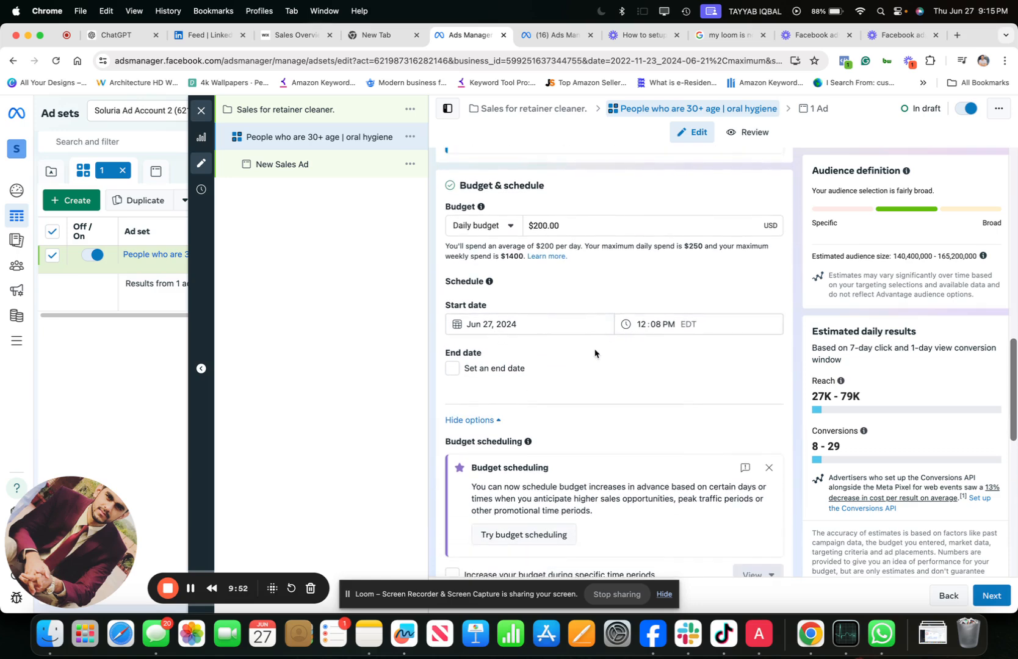
scroll(591, 359, down, 4)
scroll(590, 359, down, 5)
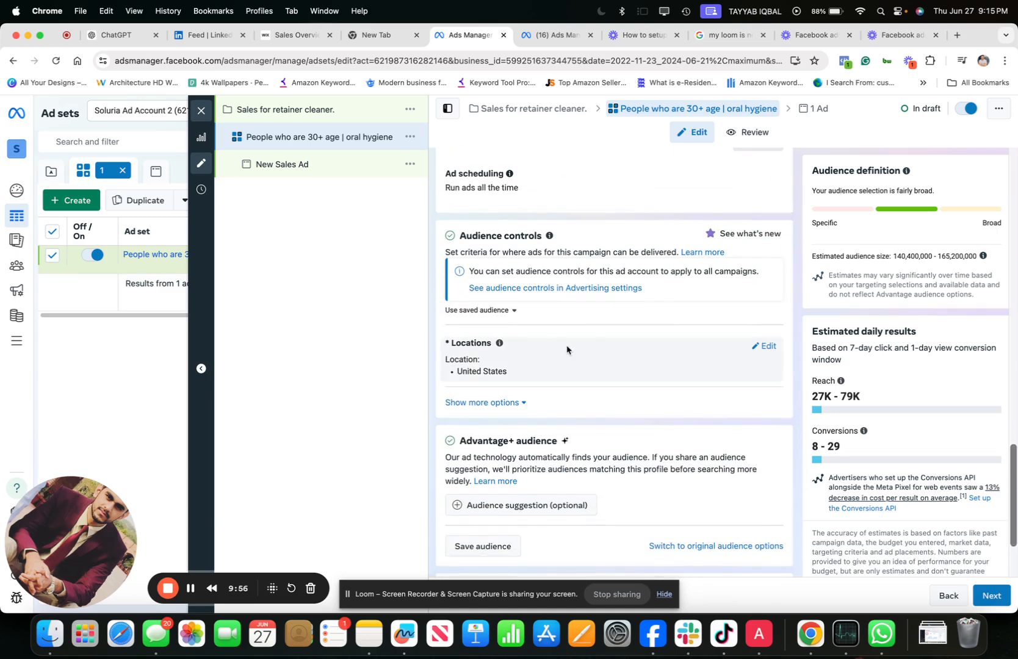
click(758, 348)
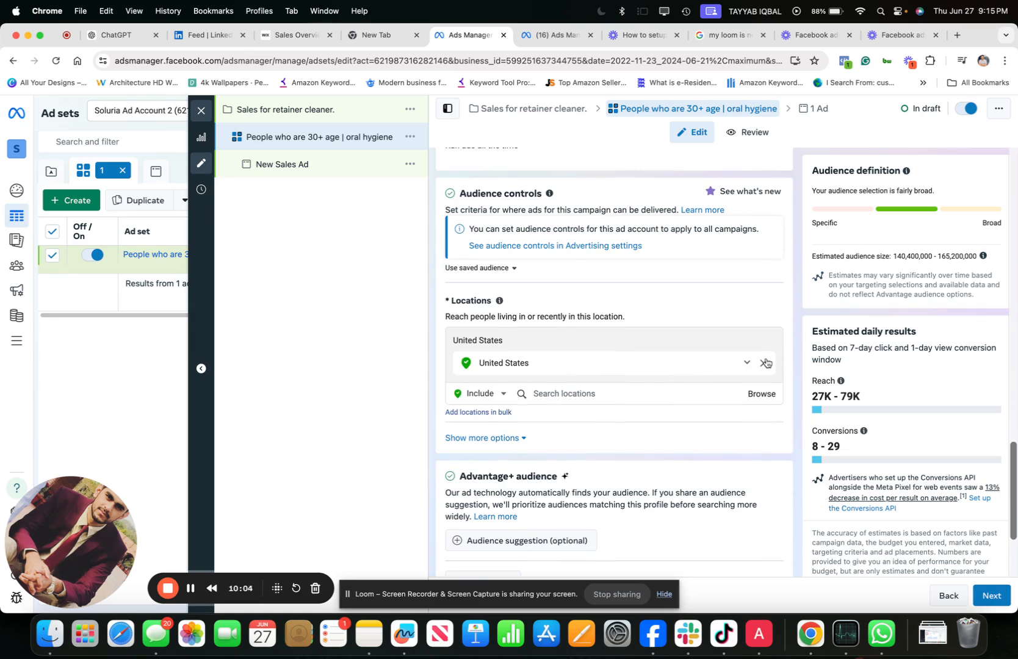
click(763, 363)
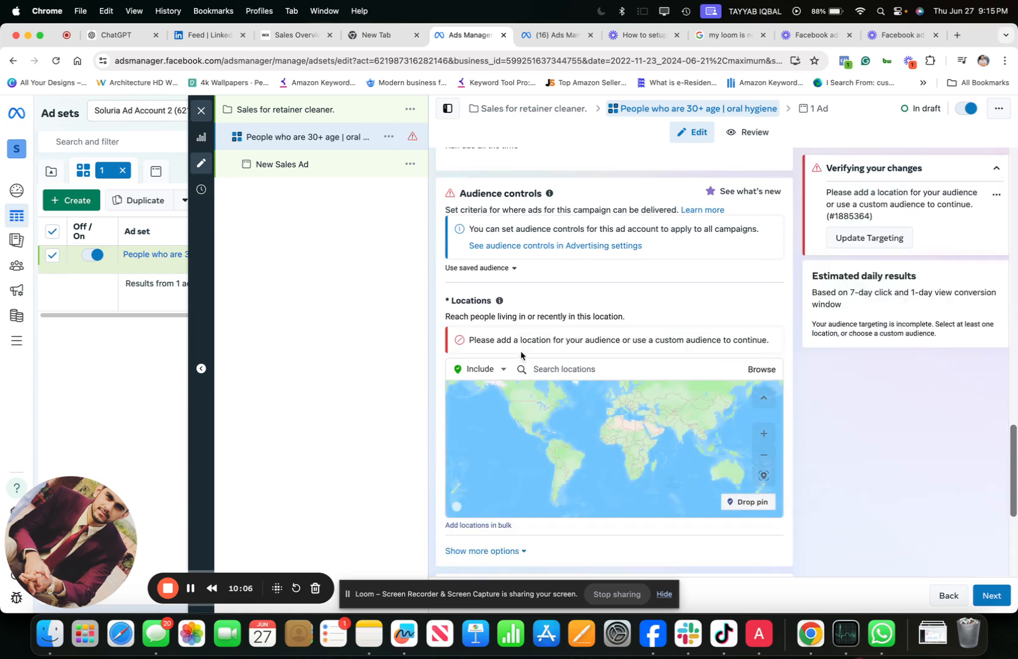
- Search the locations for United States and include the country in the ad set's targeting
click(558, 366)
click(537, 373)
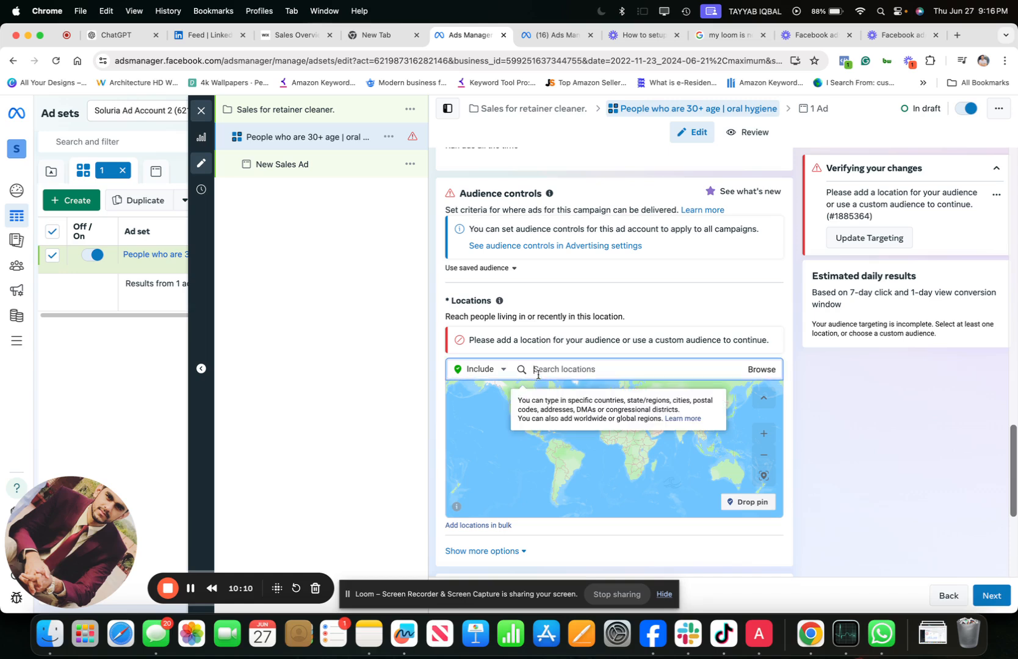
text(USA)
key(BackSpace)
key(BackSpace)
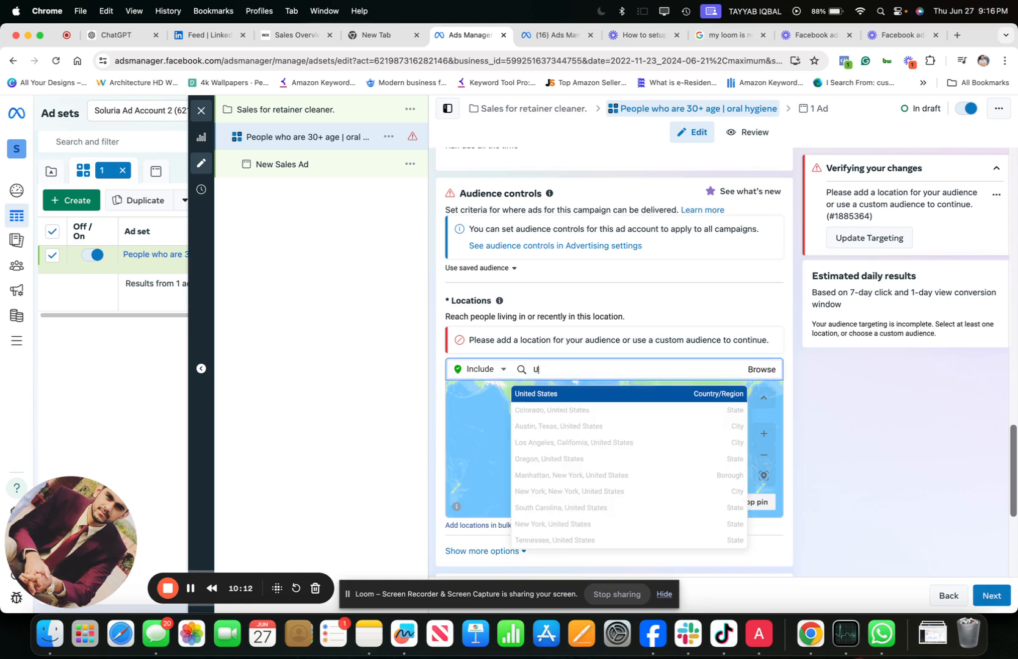
text(ni)
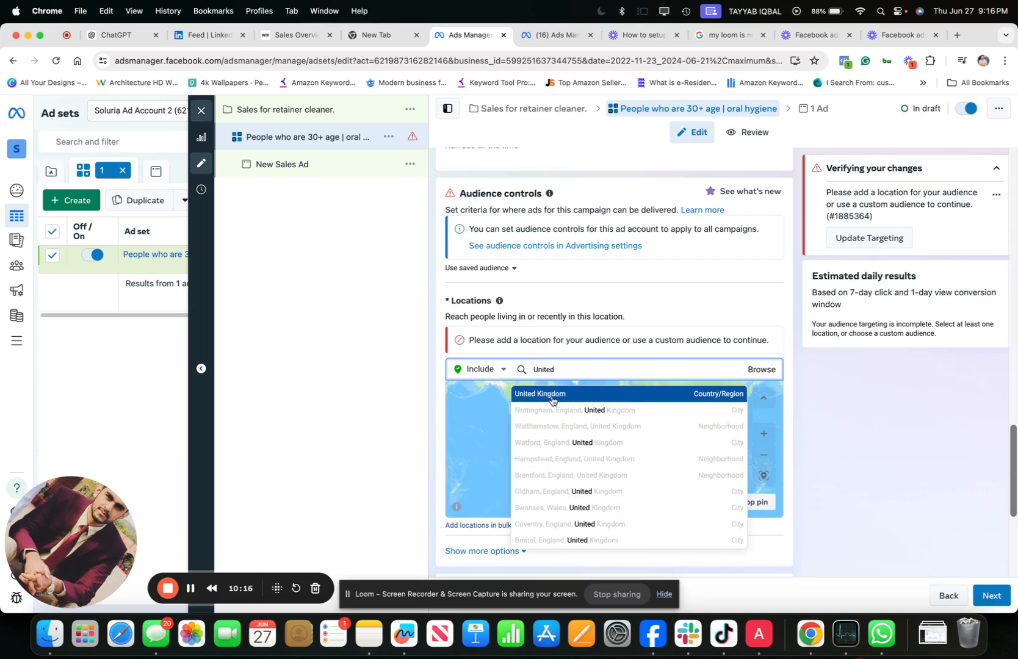
text(ted)
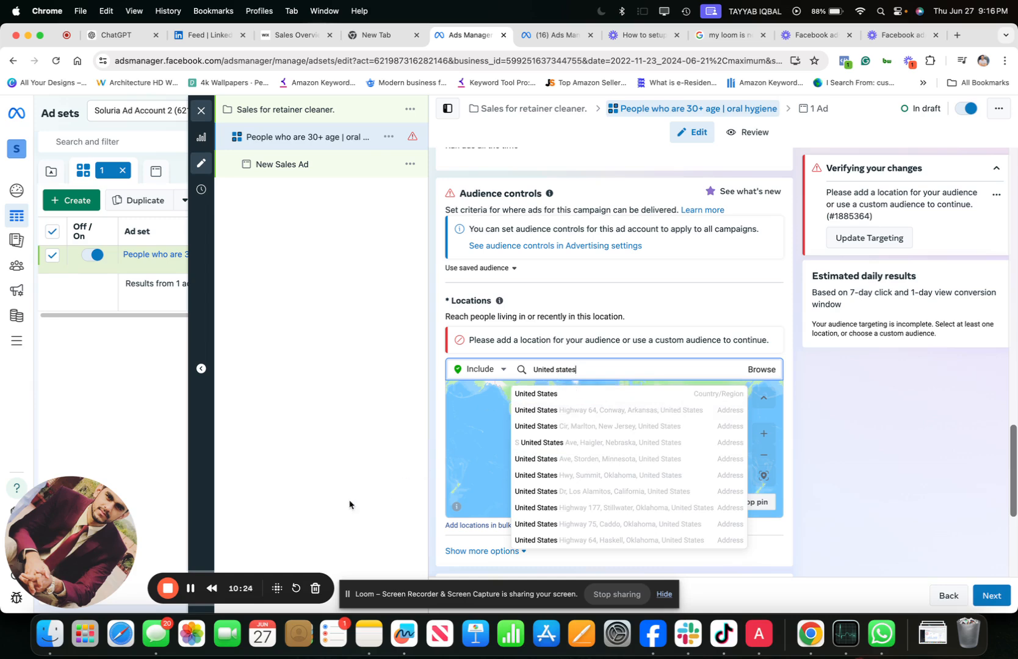
key(Return)
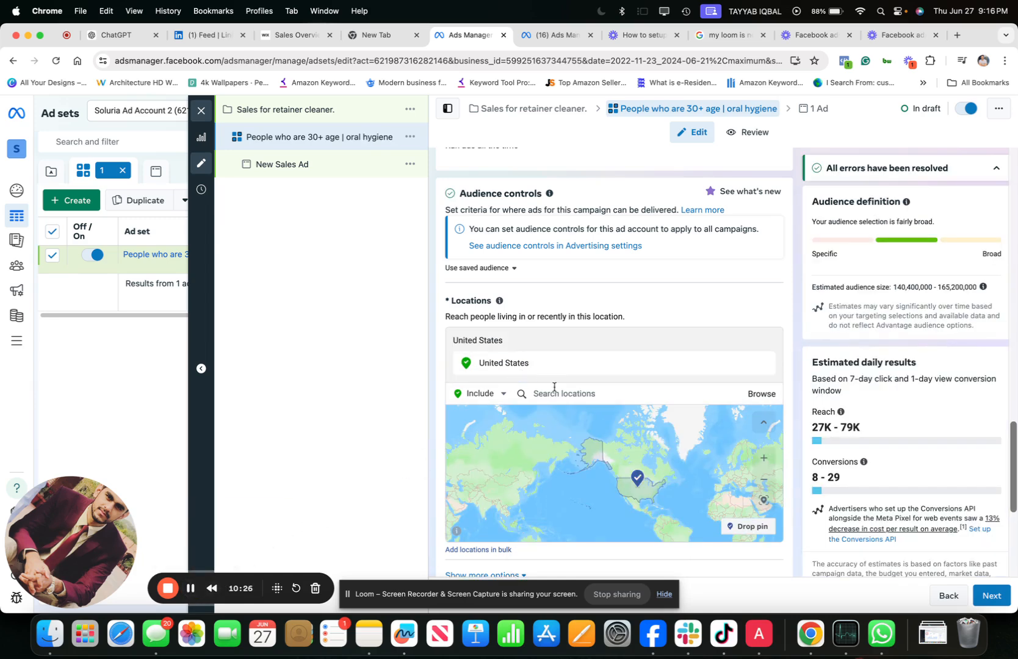
- Open the optional audience suggestion settings of the Advantage+ audience
scroll(554, 387, down, 5)
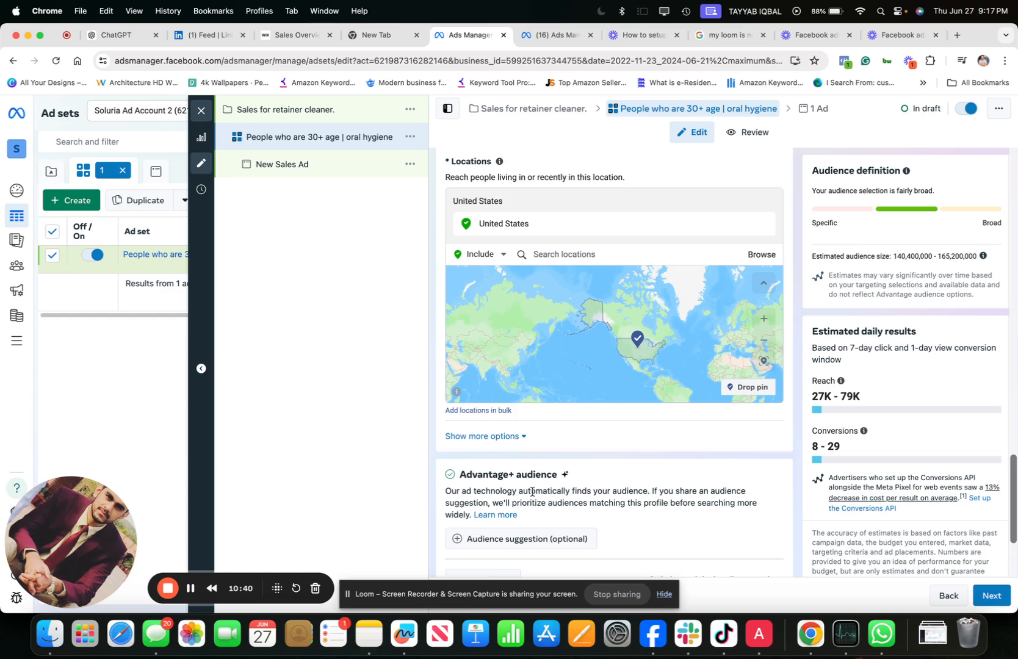
scroll(511, 537, down, 2)
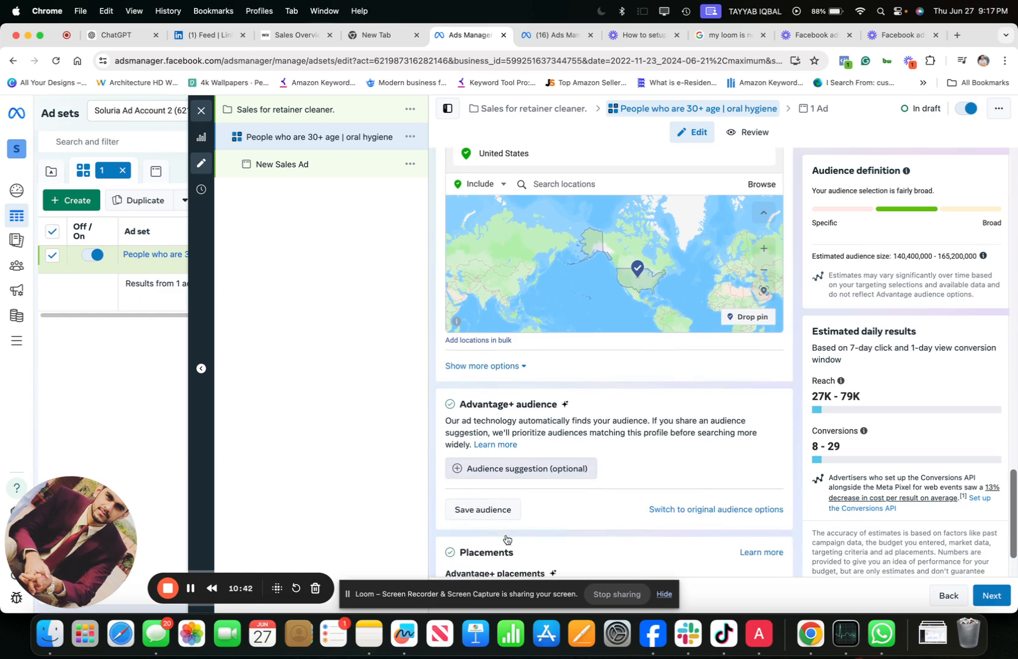
click(506, 466)
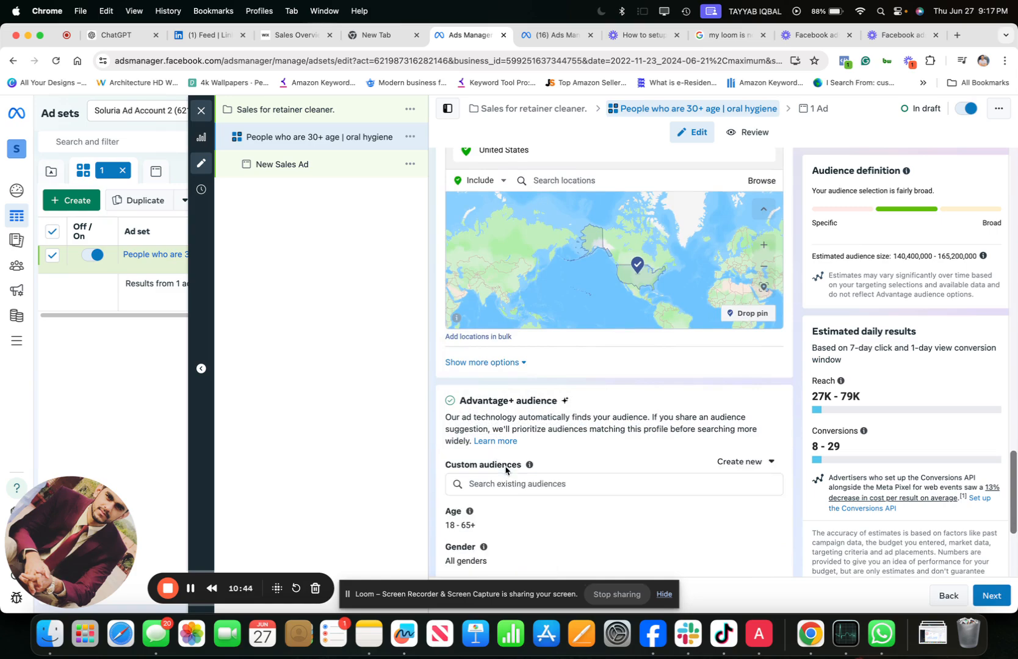
scroll(502, 464, down, 2)
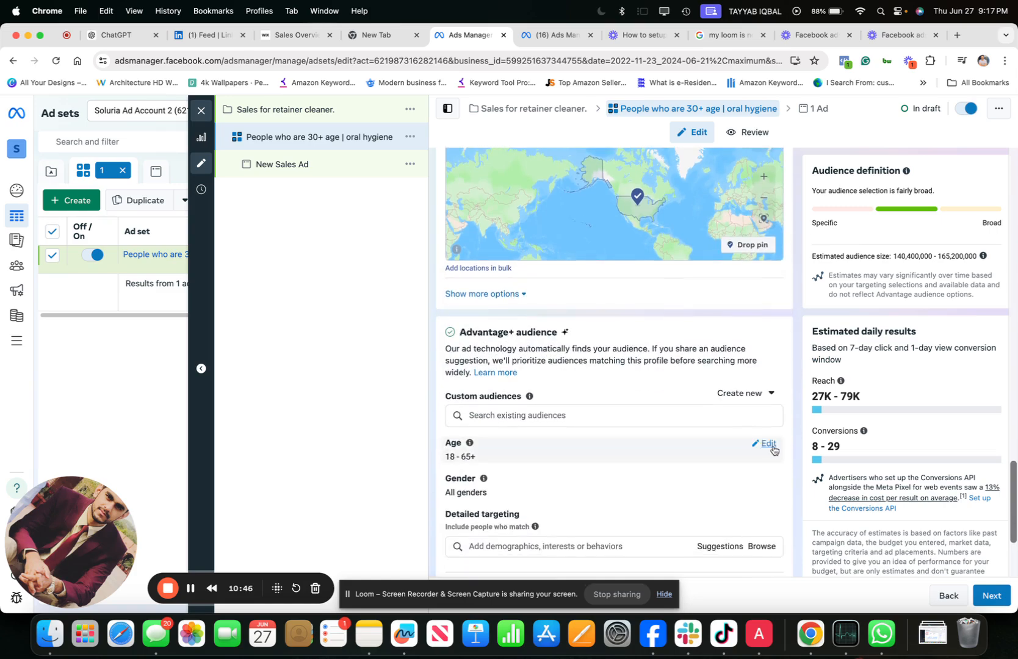
scroll(523, 272, up, 15)
scroll(523, 272, down, 15)
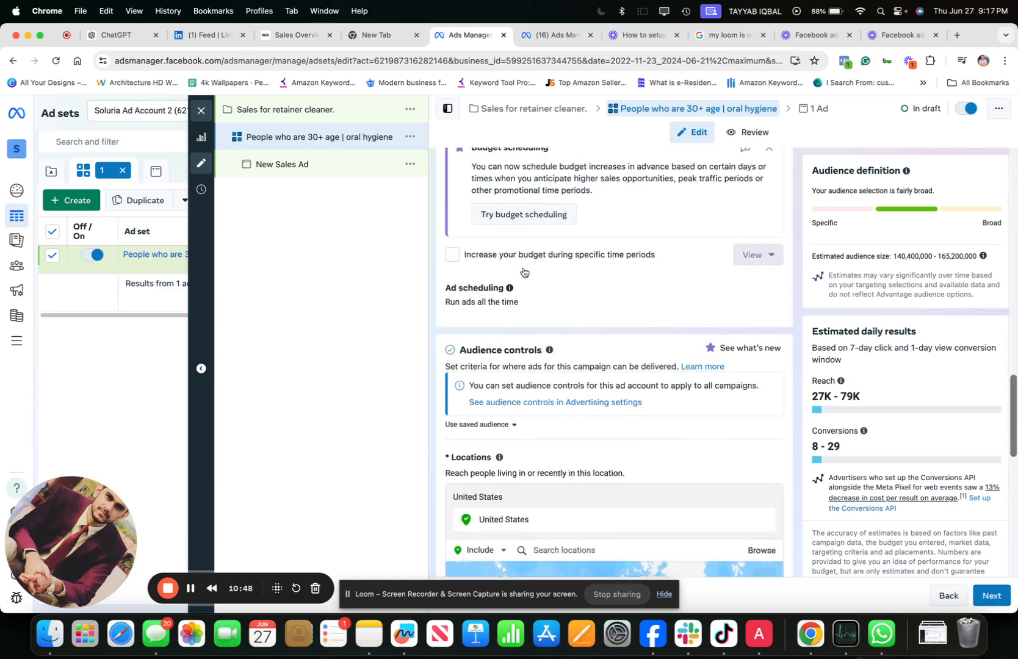
scroll(540, 288, up, 5)
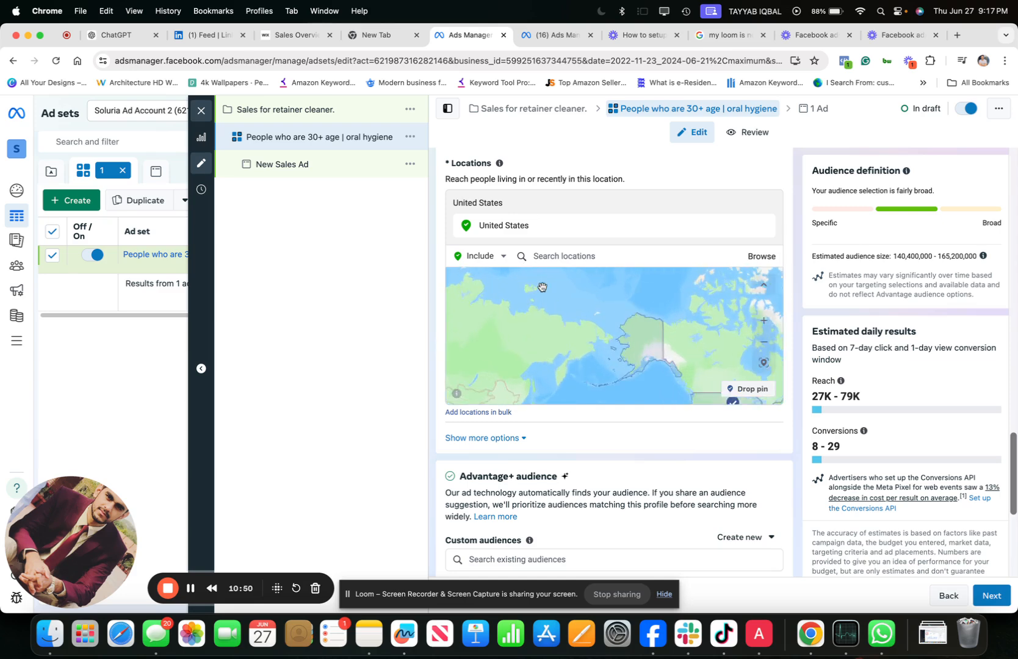
scroll(509, 379, down, 5)
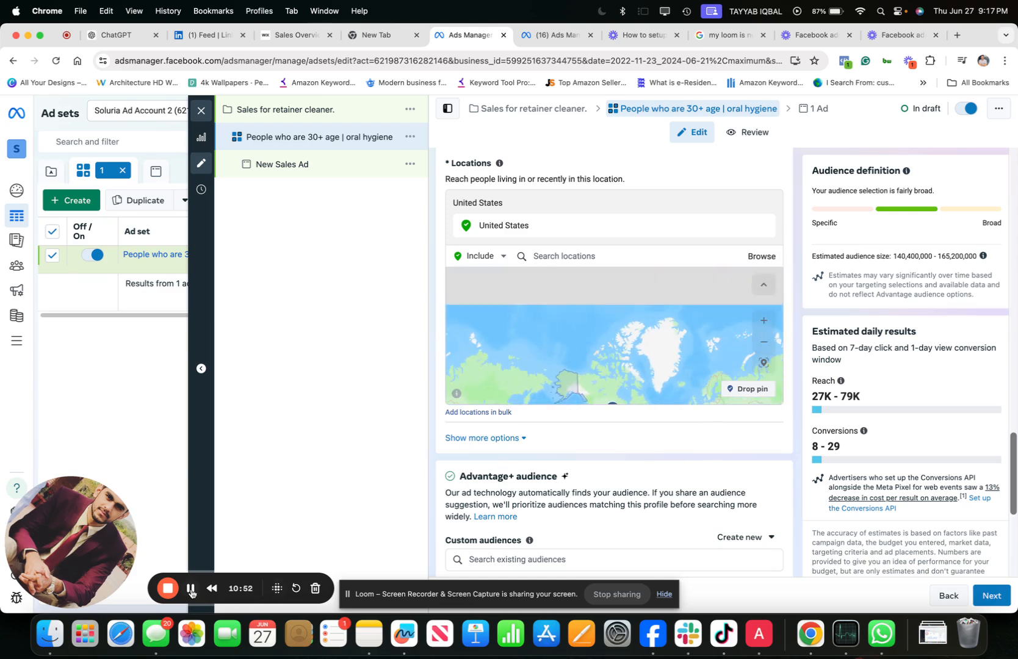
scroll(496, 480, down, 3)
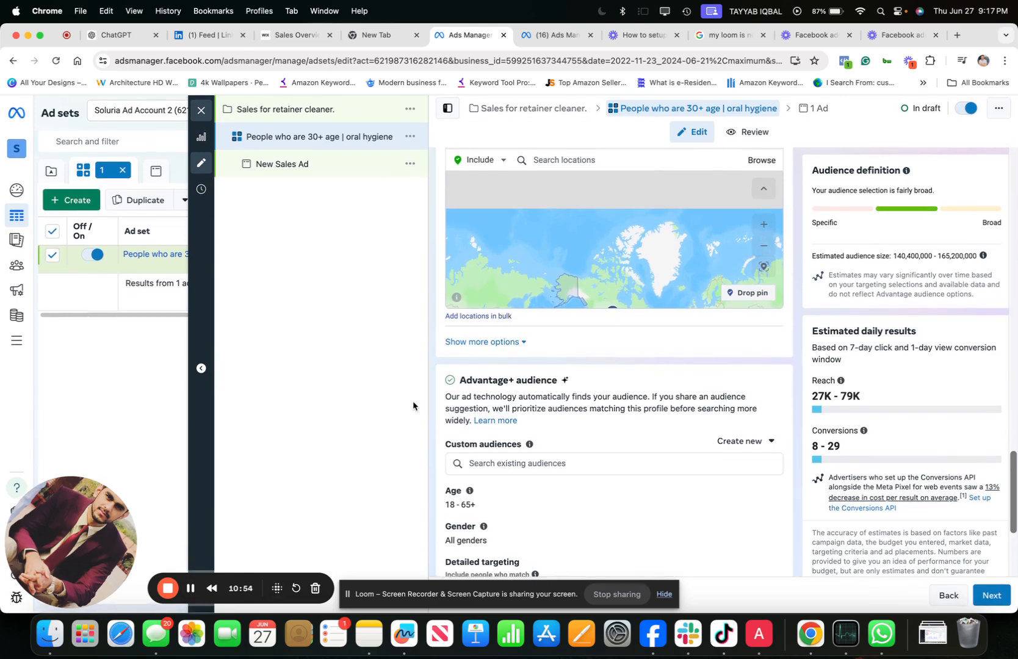
- Set the minimum age of the suggested audience to 30
mouse_move(529, 444)
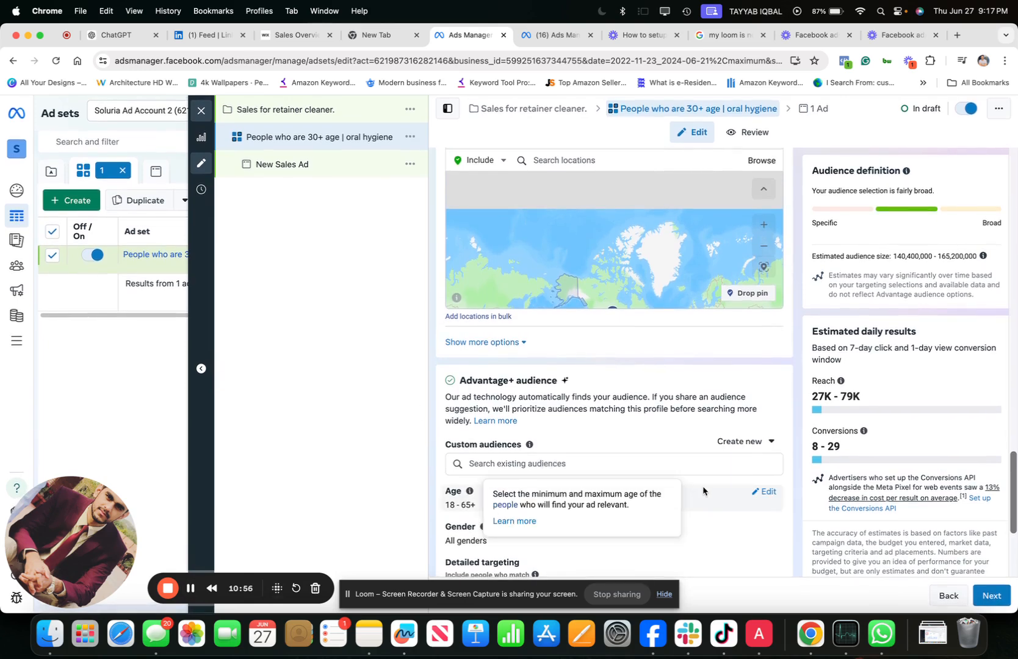
click(761, 495)
click(482, 517)
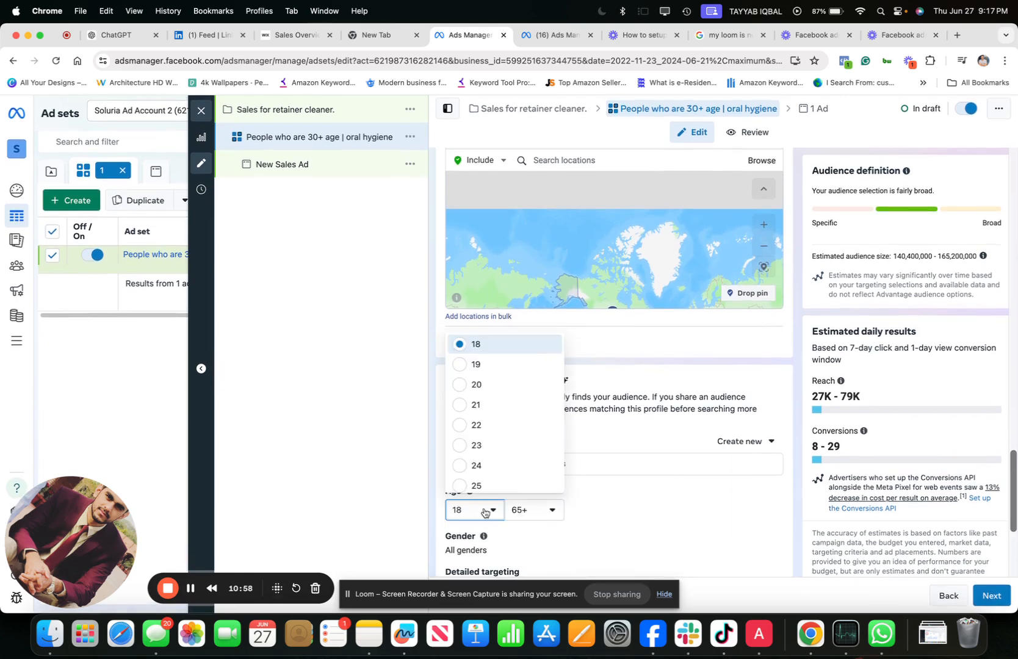
scroll(493, 443, down, 2)
scroll(493, 440, down, 3)
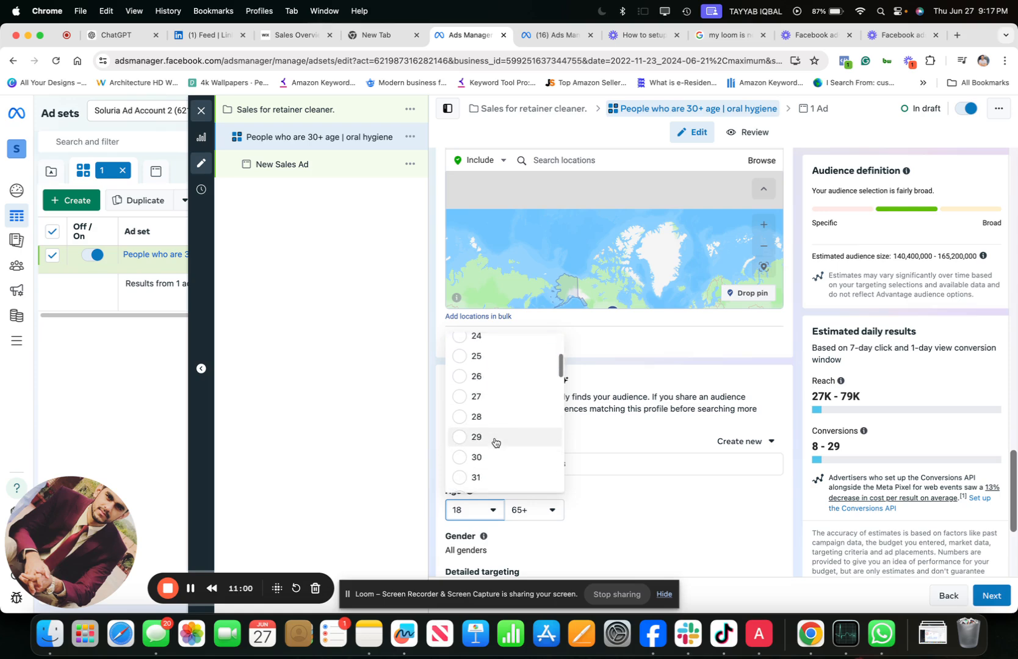
click(489, 458)
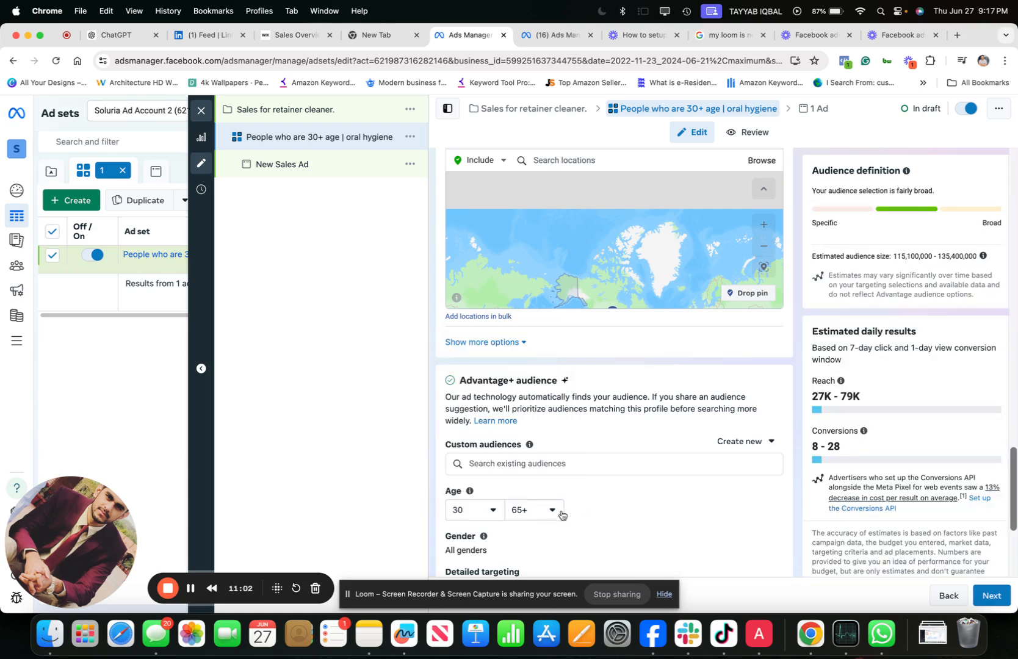
- Switch the ad set from Advantage+ audience to the original audience options
scroll(558, 512, down, 2)
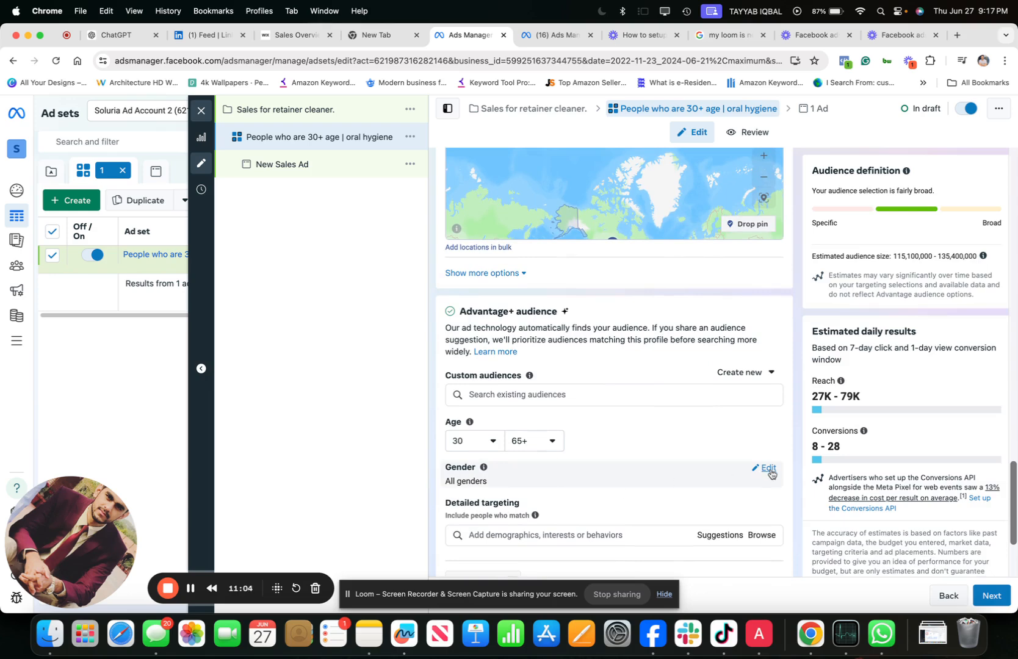
scroll(549, 518, down, 2)
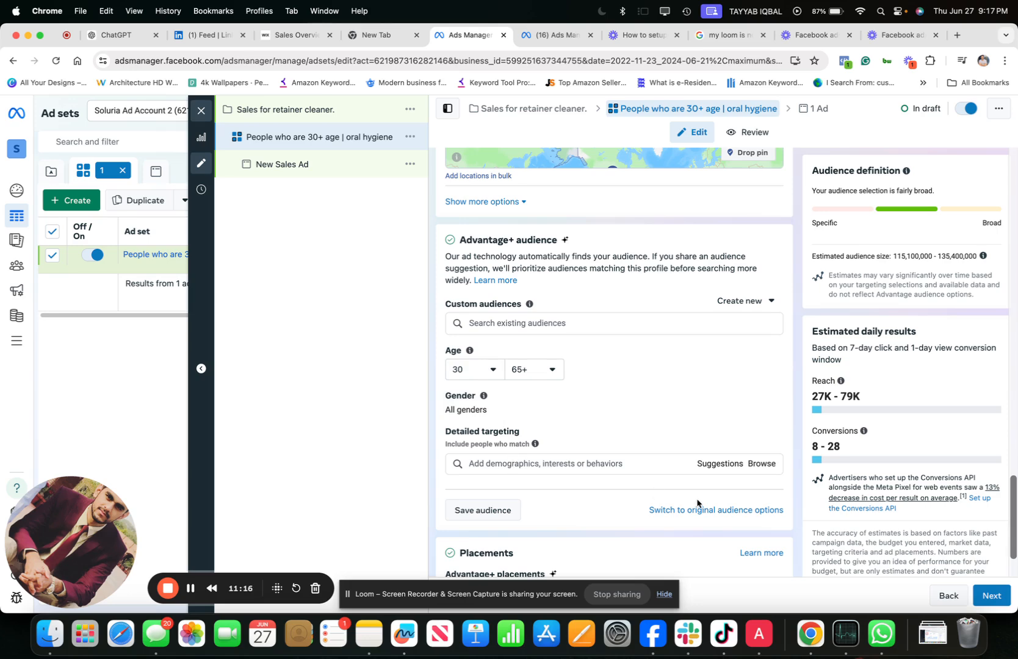
click(550, 463)
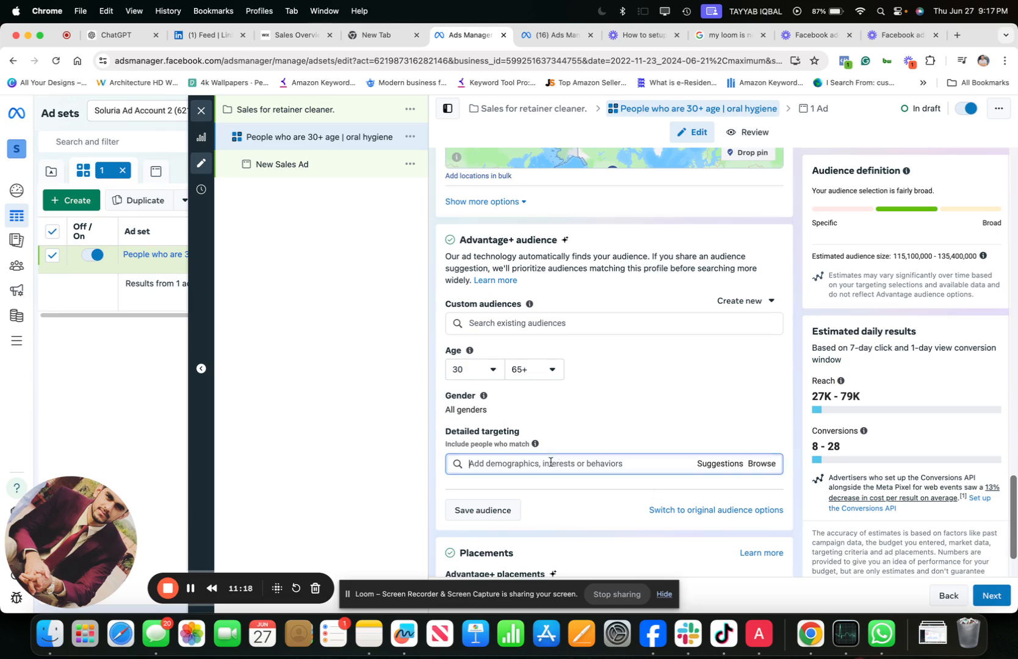
click(685, 511)
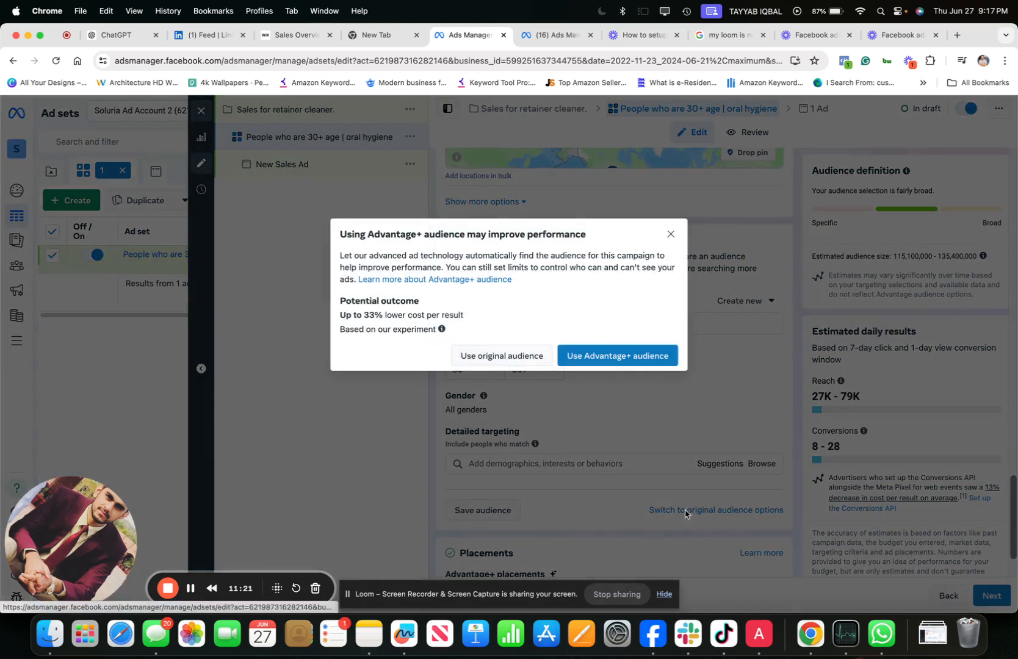
click(525, 357)
- Search the ad set's detailed targeting for interests matching "oral hyg"
scroll(548, 379, down, 10)
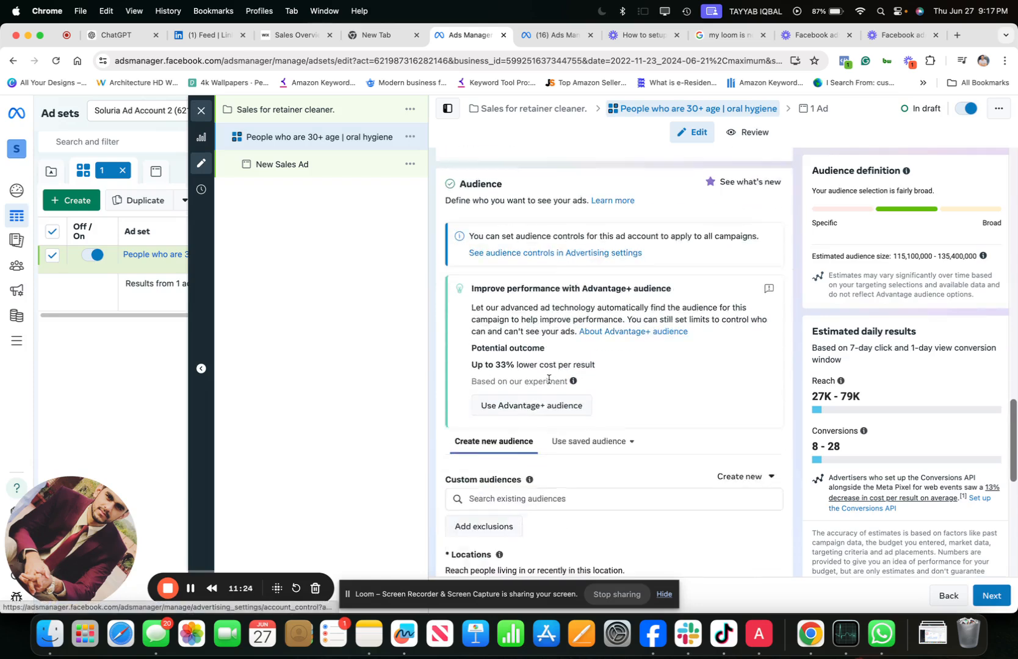
scroll(549, 383, down, 4)
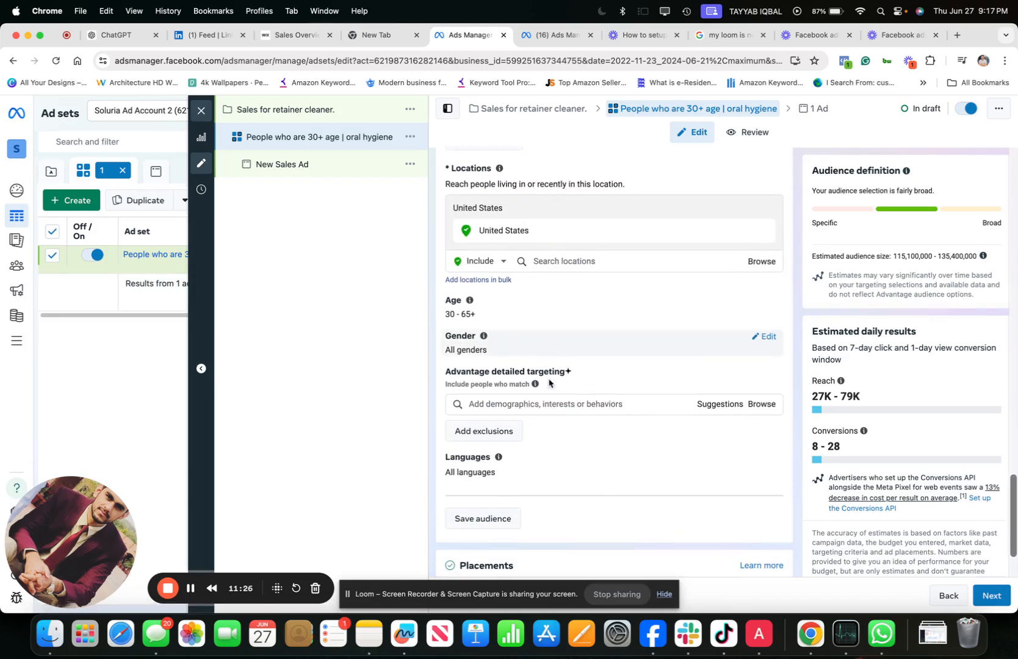
click(517, 398)
text(oral)
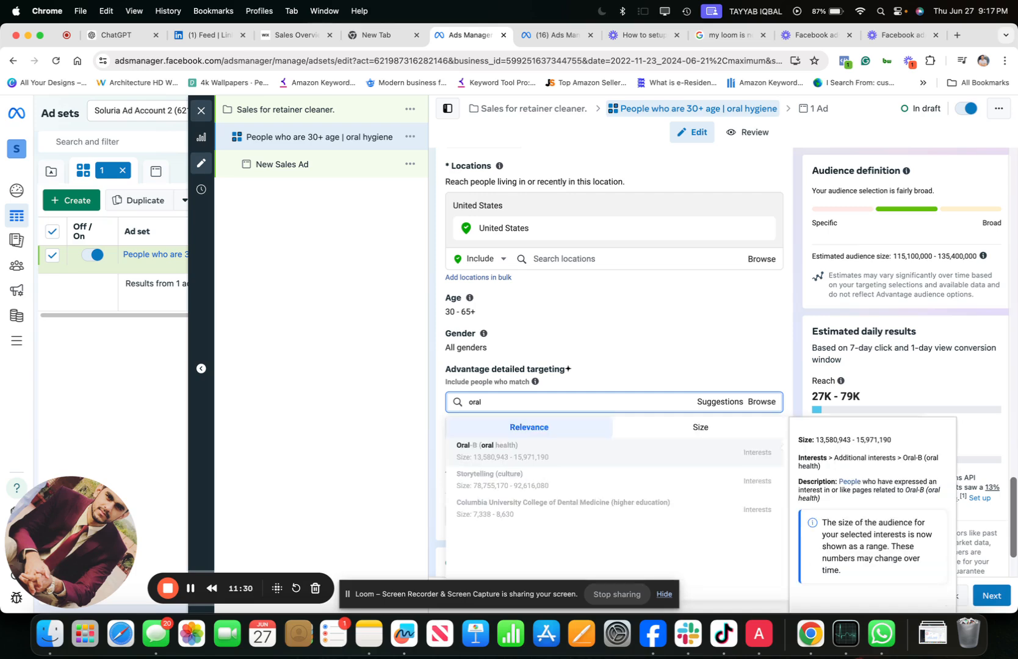
text( hyg)
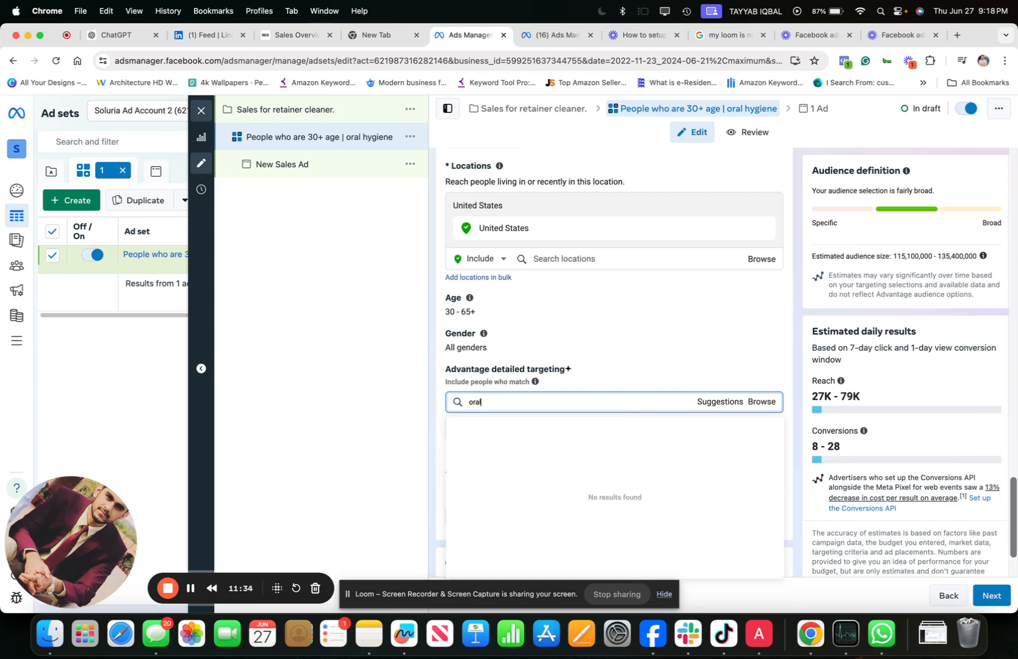
click(190, 589)
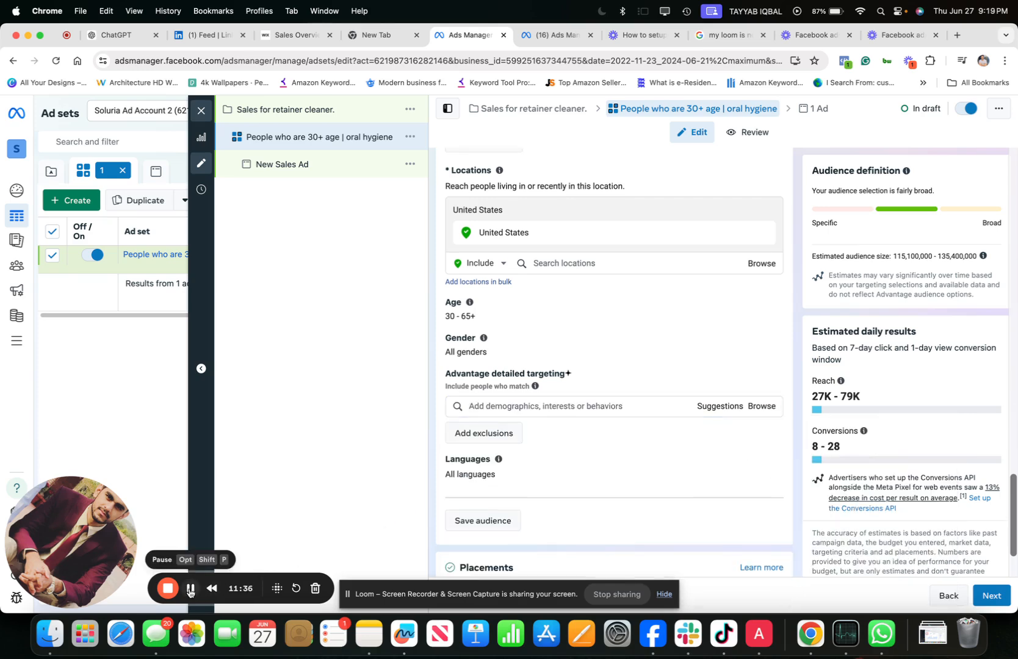
- Search the detailed targeting for "oral" and add the interest Oral-B (oral health) to the audience
click(479, 406)
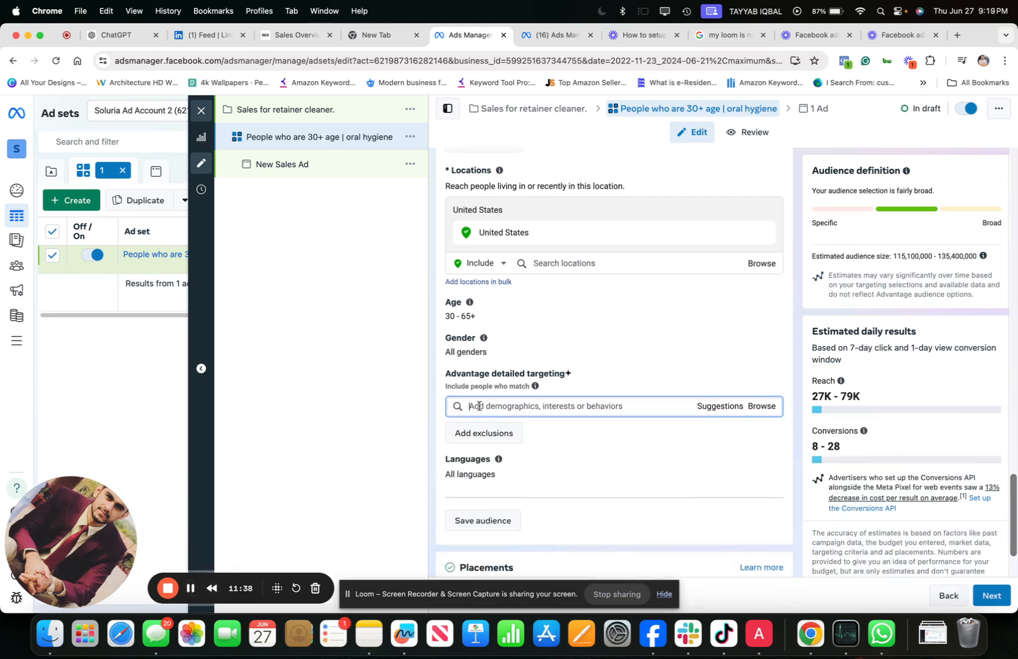
text(or)
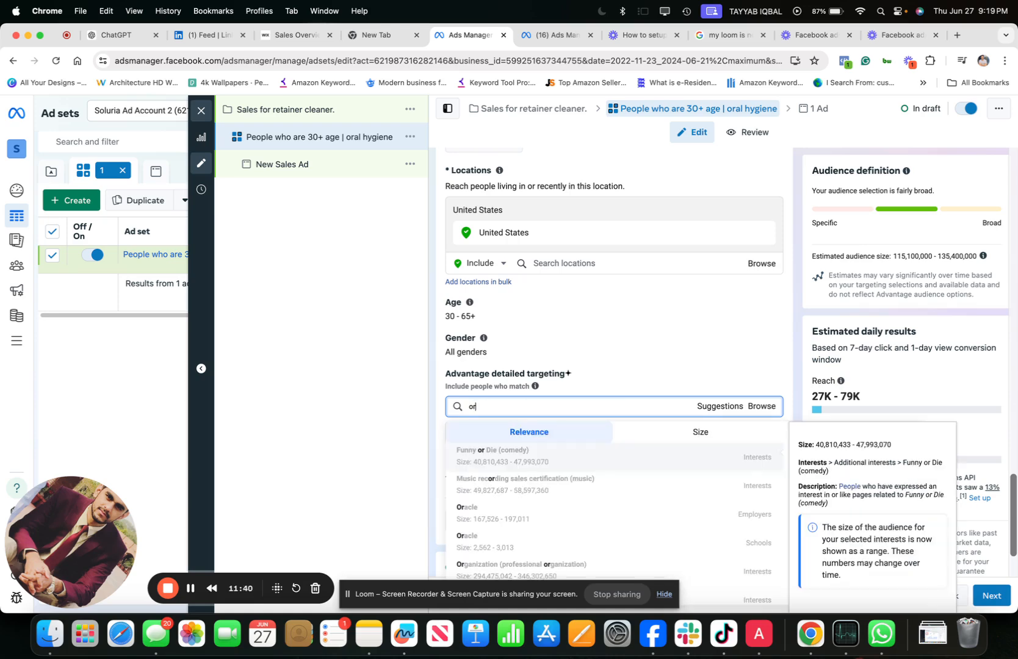
text(al)
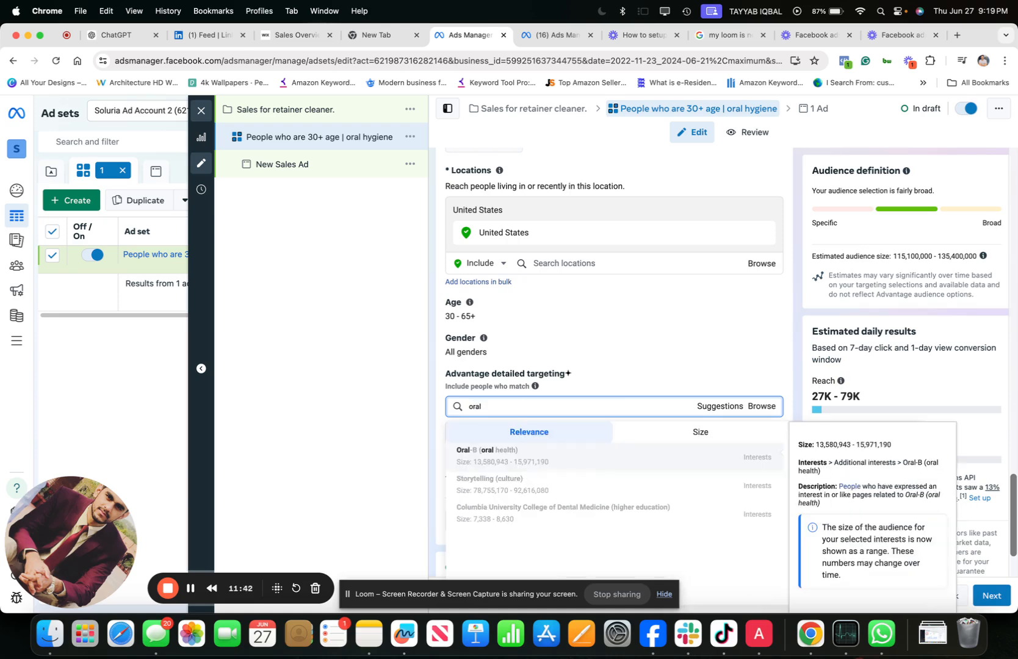
click(485, 462)
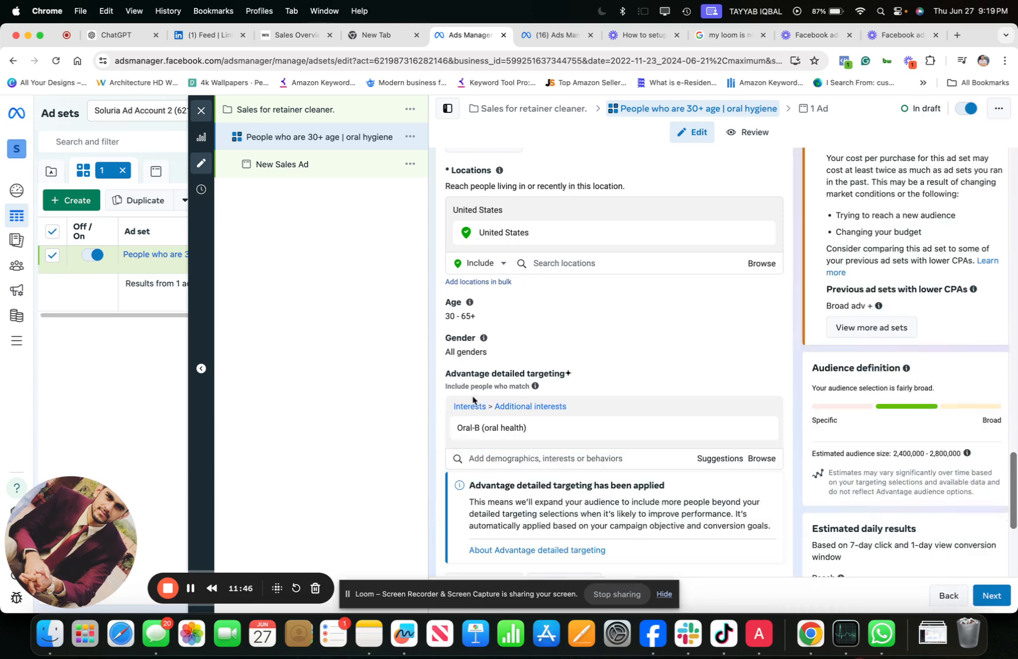
scroll(476, 399, down, 3)
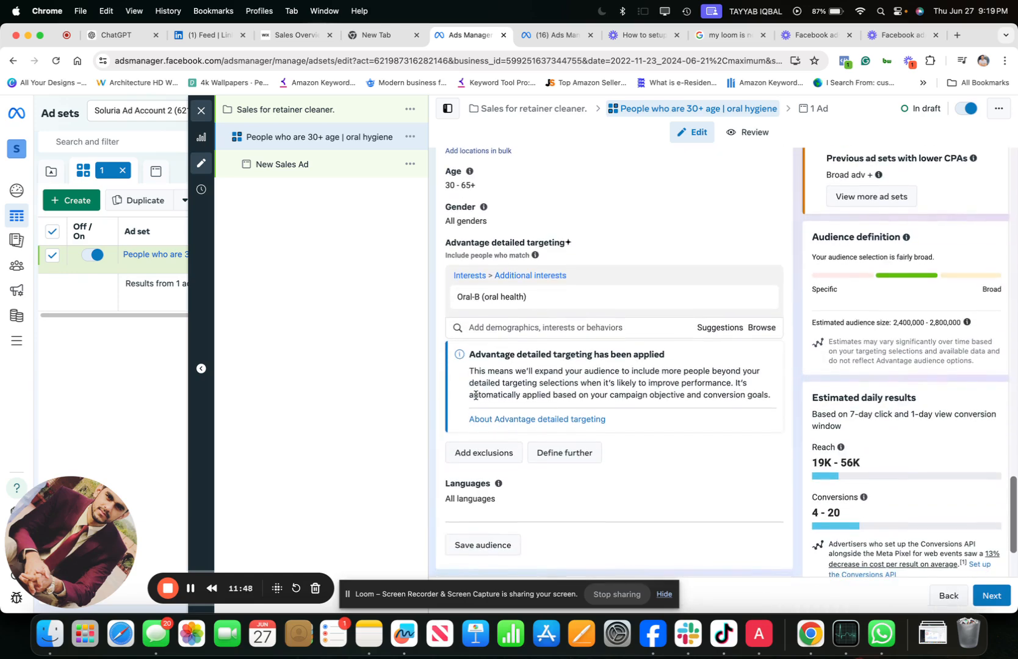
scroll(475, 395, up, 2)
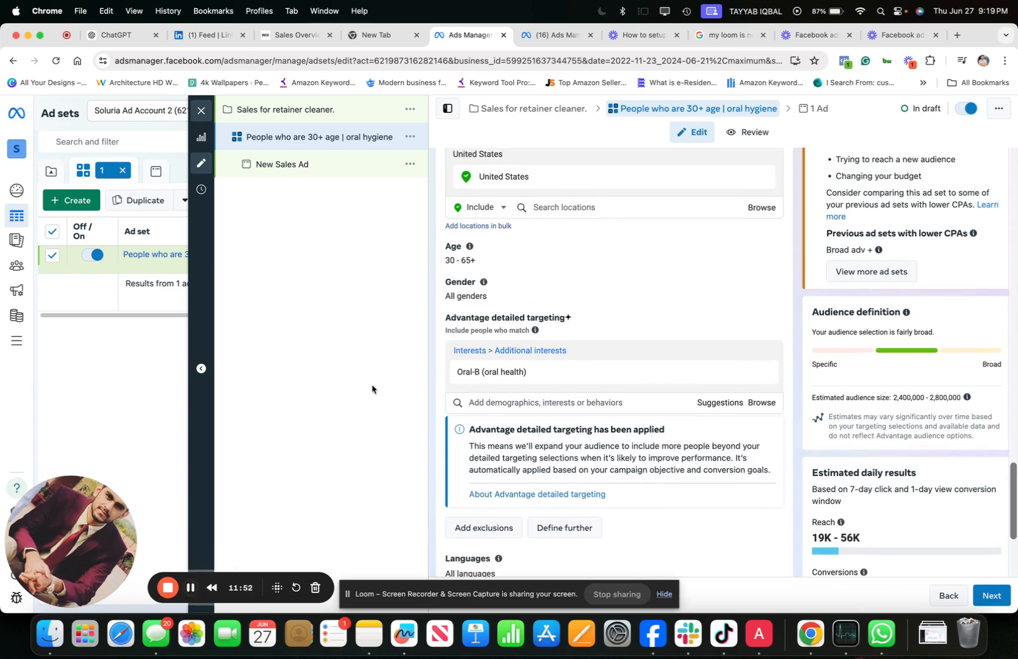
scroll(508, 303, up, 3)
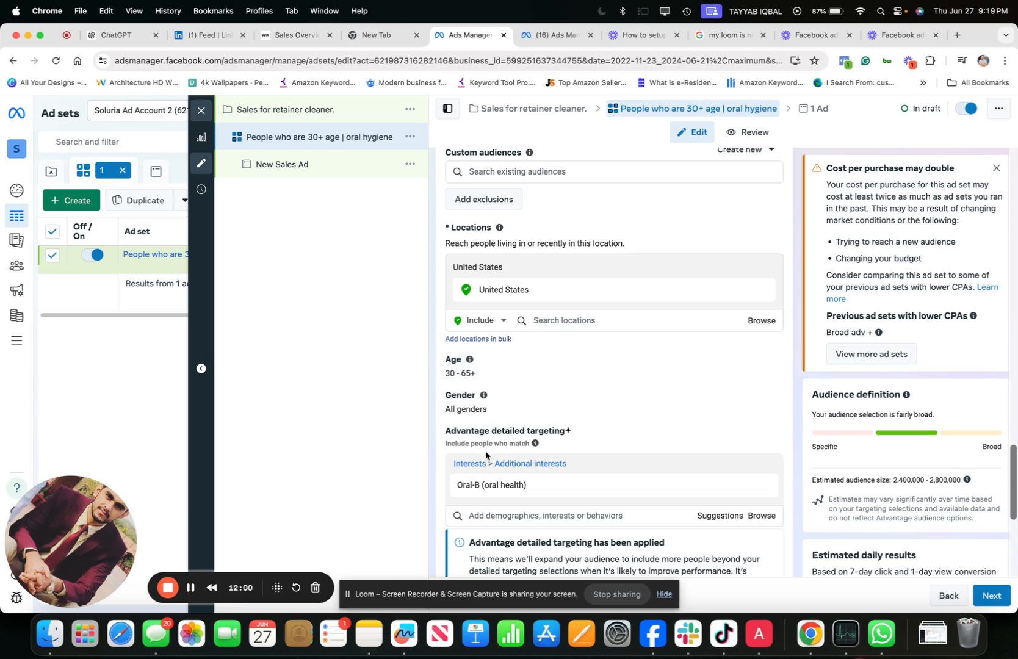
mouse_move(477, 485)
- Expand the additional placement options and switch the ad set from Advantage+ to manual placements
scroll(623, 386, down, 5)
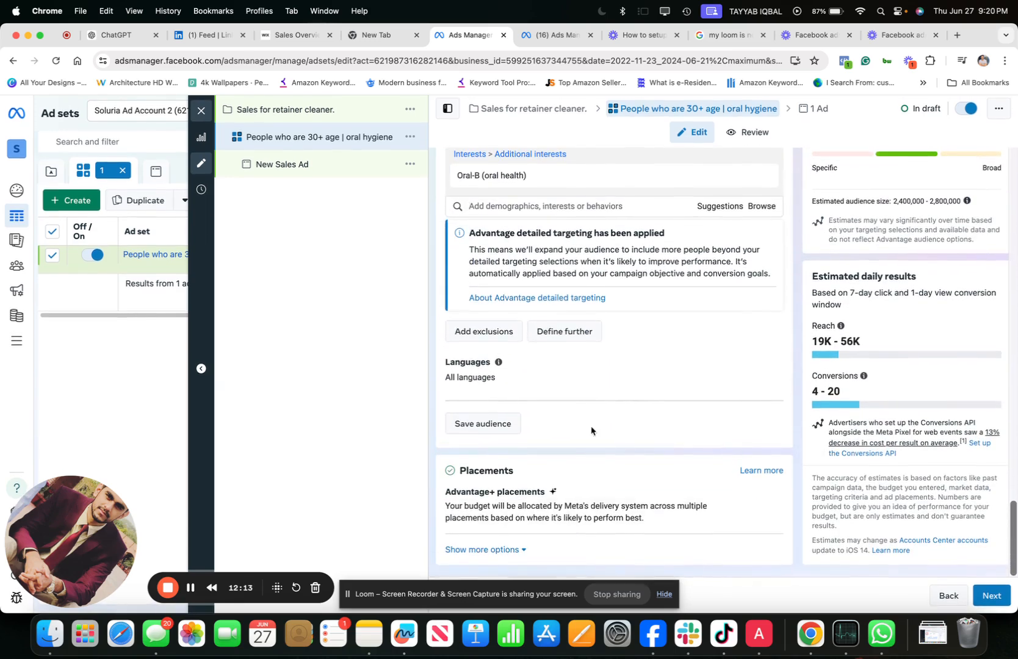
click(498, 549)
scroll(497, 546, down, 4)
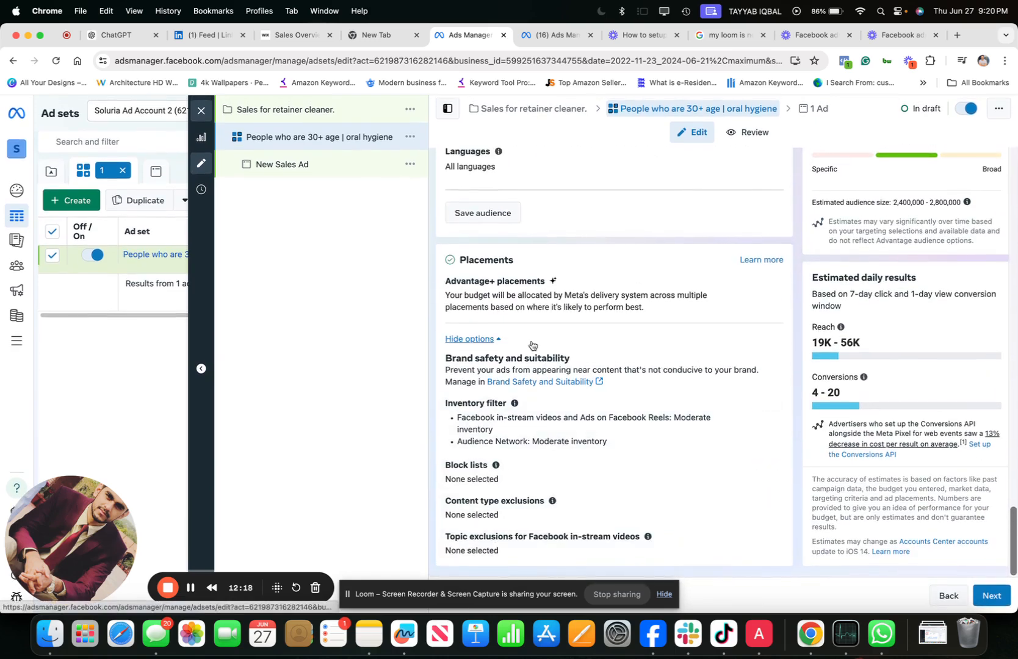
scroll(610, 305, up, 1)
click(775, 320)
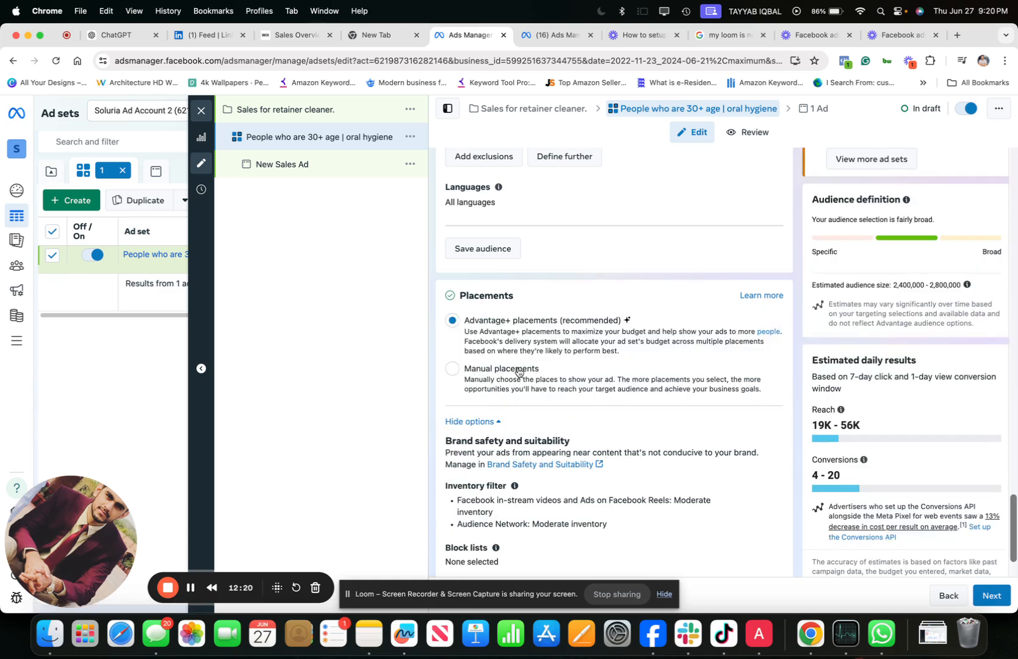
scroll(488, 363, down, 1)
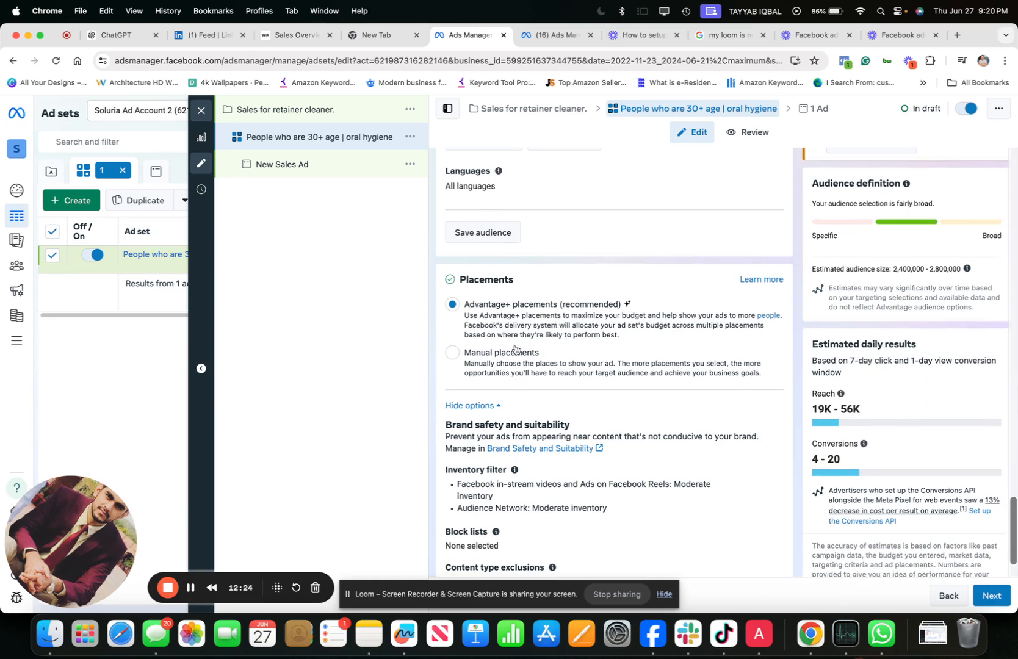
click(452, 354)
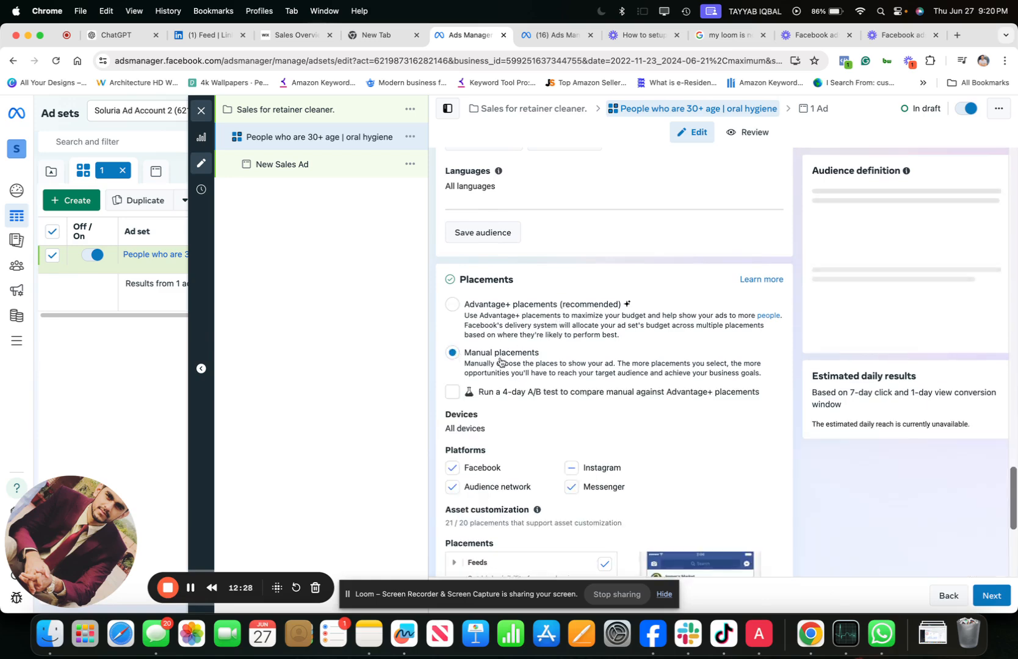
scroll(499, 357, down, 4)
scroll(499, 357, down, 1)
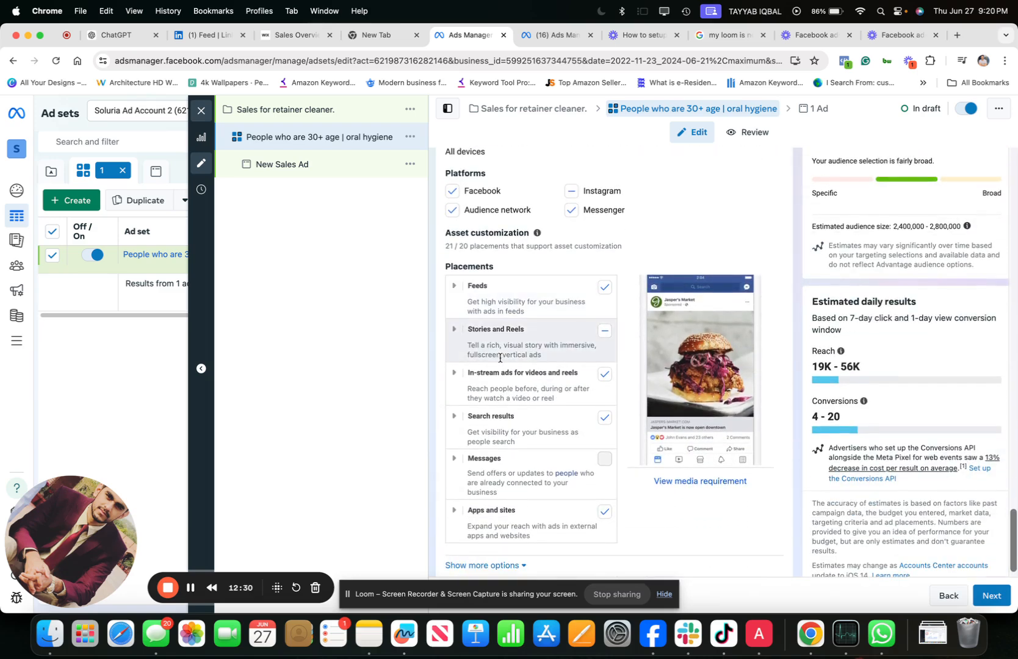
- Examine the available platforms and the individual placements under Feeds and under Stories and Reels
scroll(499, 358, up, 2)
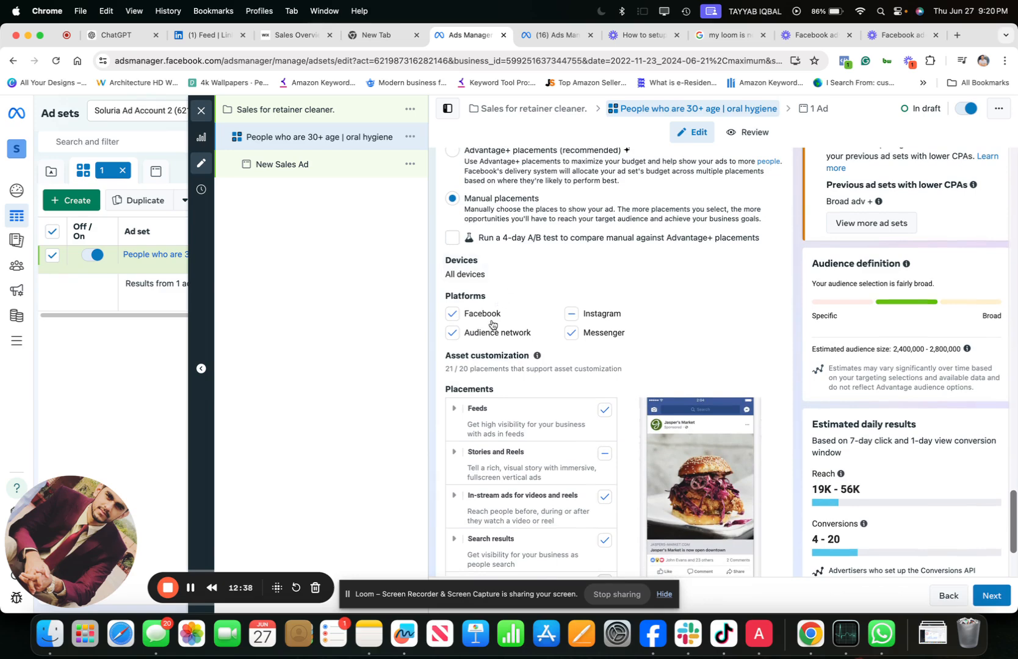
click(456, 414)
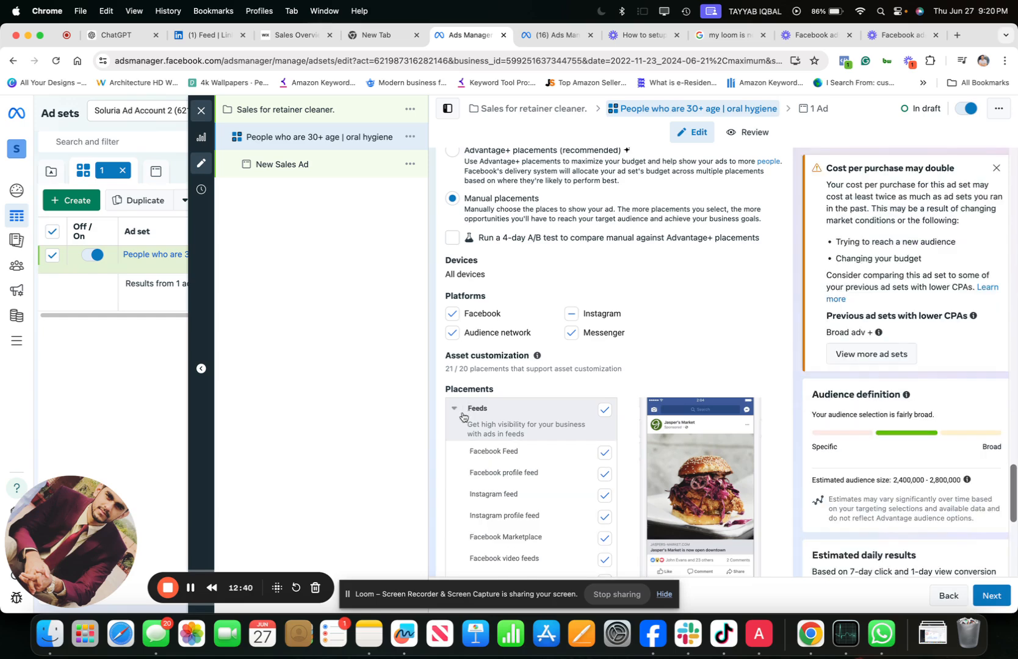
scroll(518, 428, down, 2)
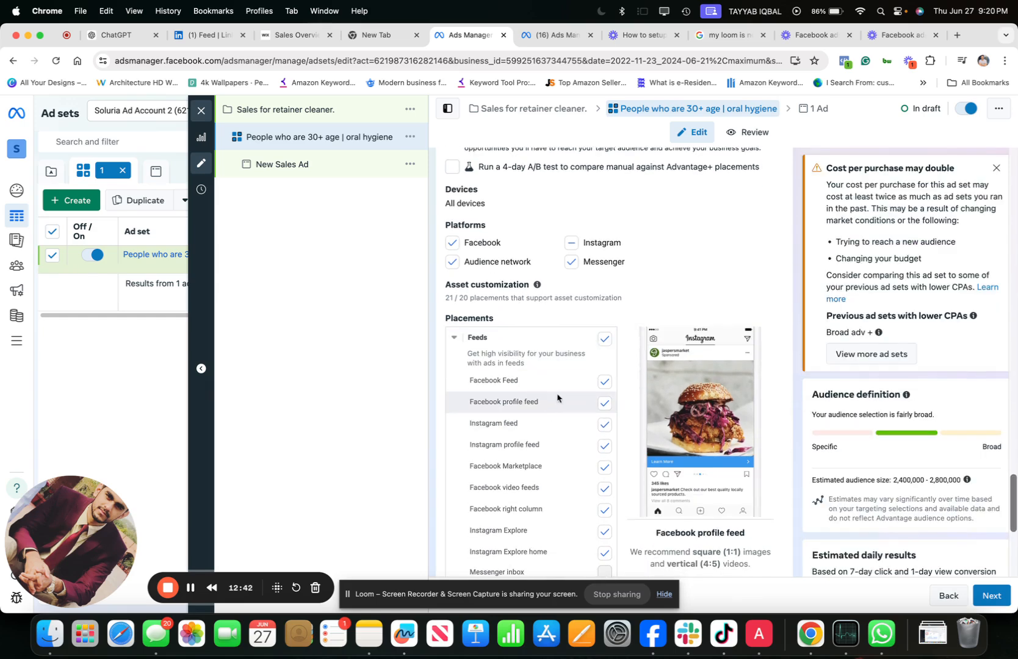
scroll(543, 467, down, 5)
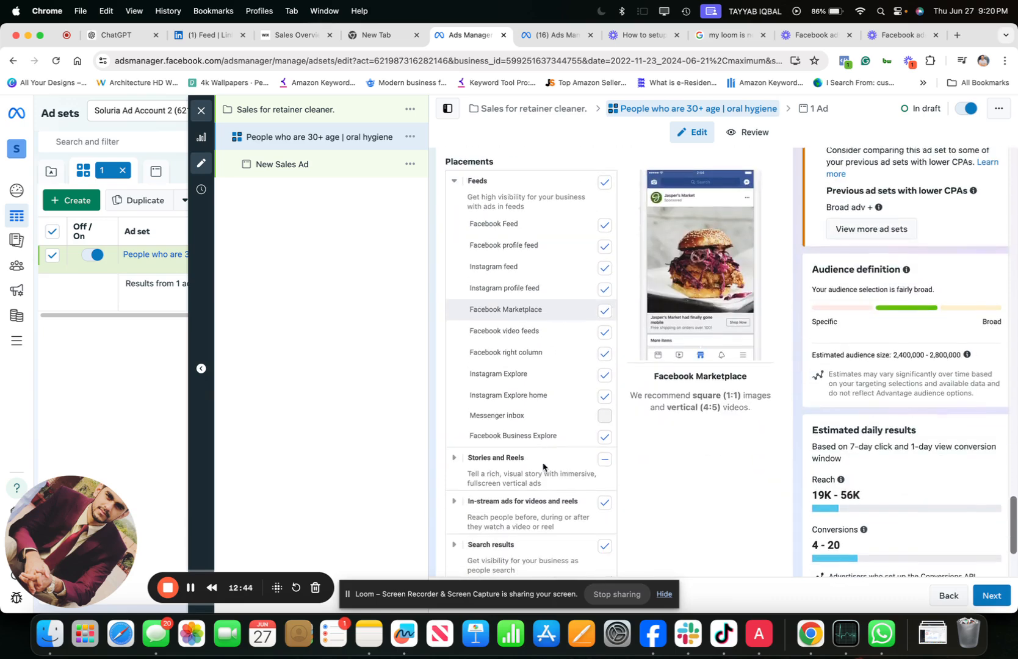
click(493, 457)
scroll(497, 455, down, 4)
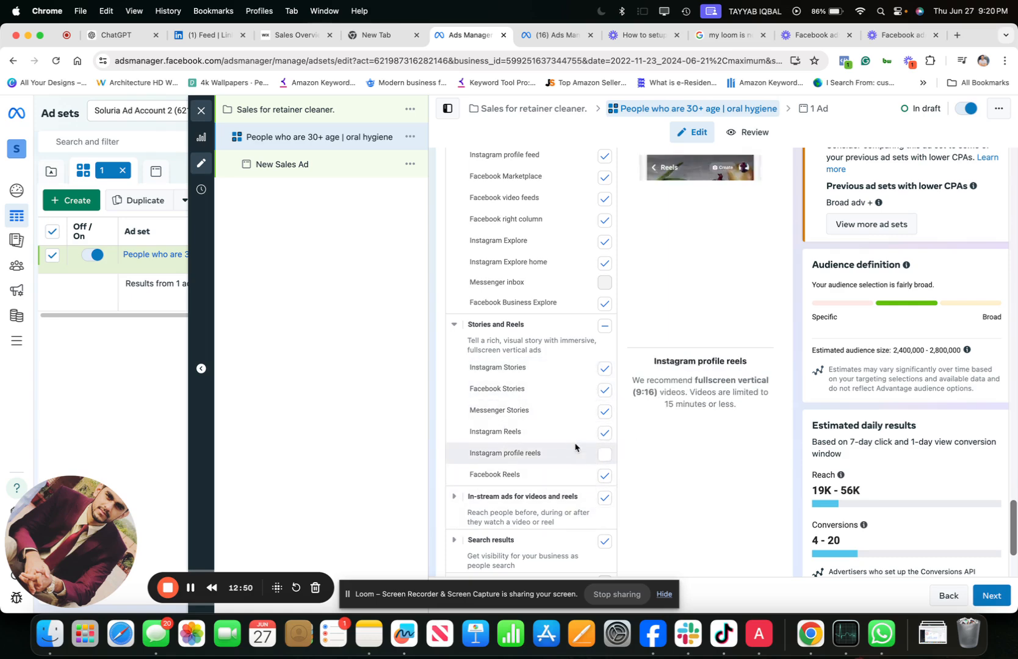
scroll(579, 447, down, 5)
scroll(575, 448, up, 10)
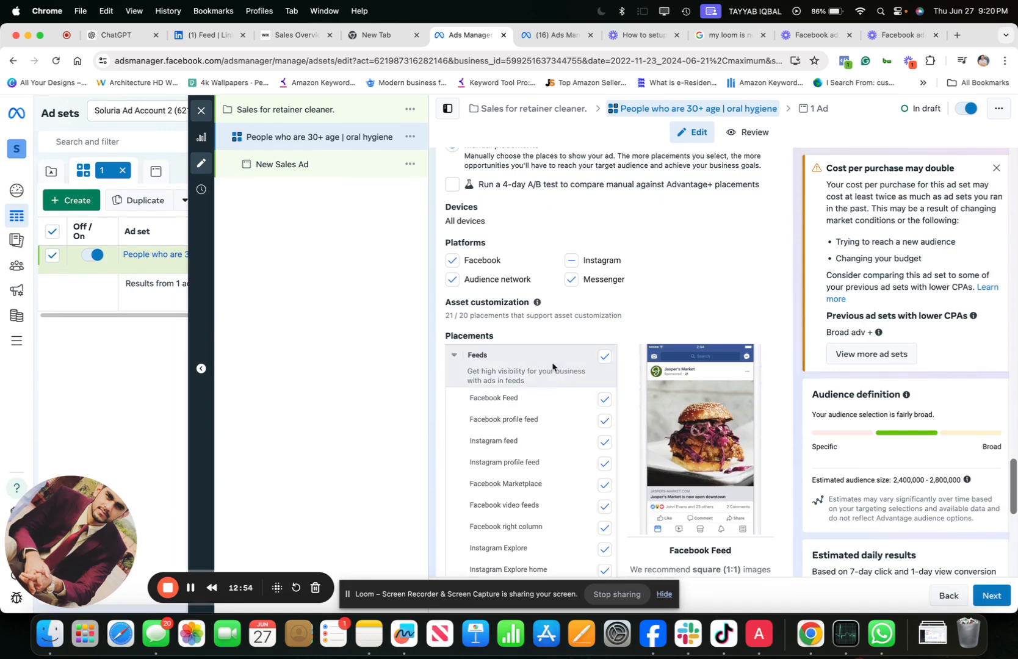
scroll(463, 283, up, 3)
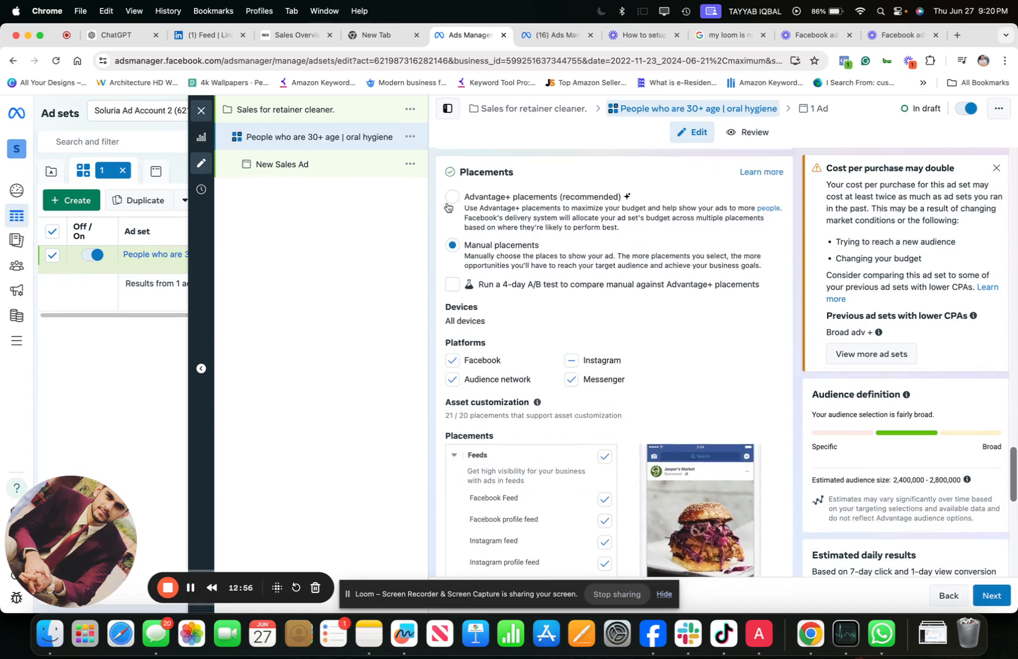
- Set the ad set's placements back to Advantage+ placements and proceed to the ad's settings
click(457, 190)
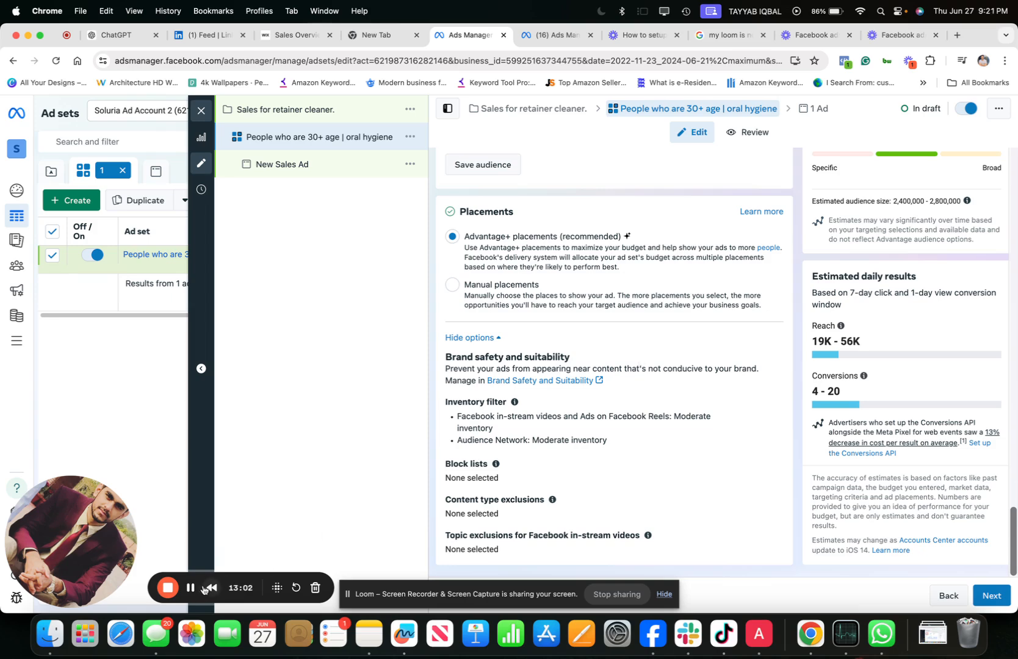
click(988, 593)
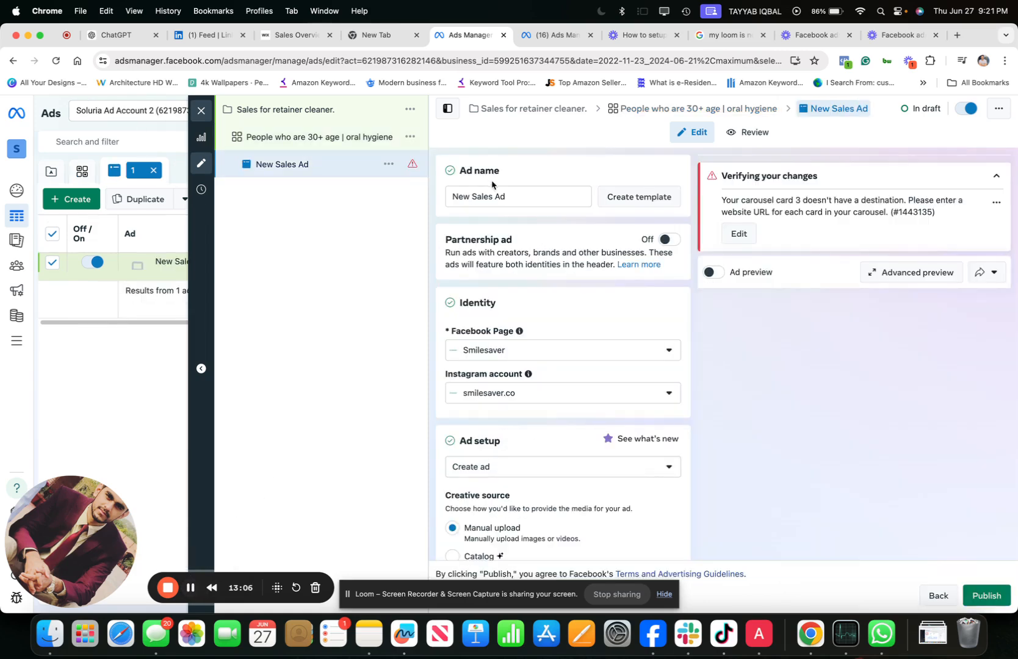
- Rename the new sales ad by picking the existing "Hand Shot | remake | re…" name suggested for "Bl"
triple_click(500, 199)
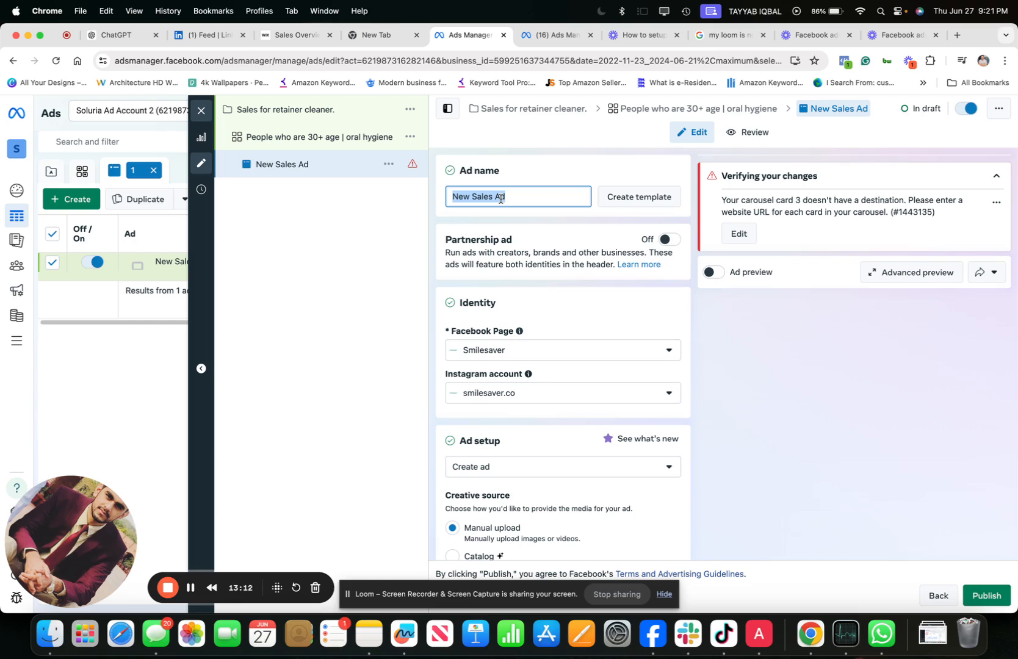
text(Bl)
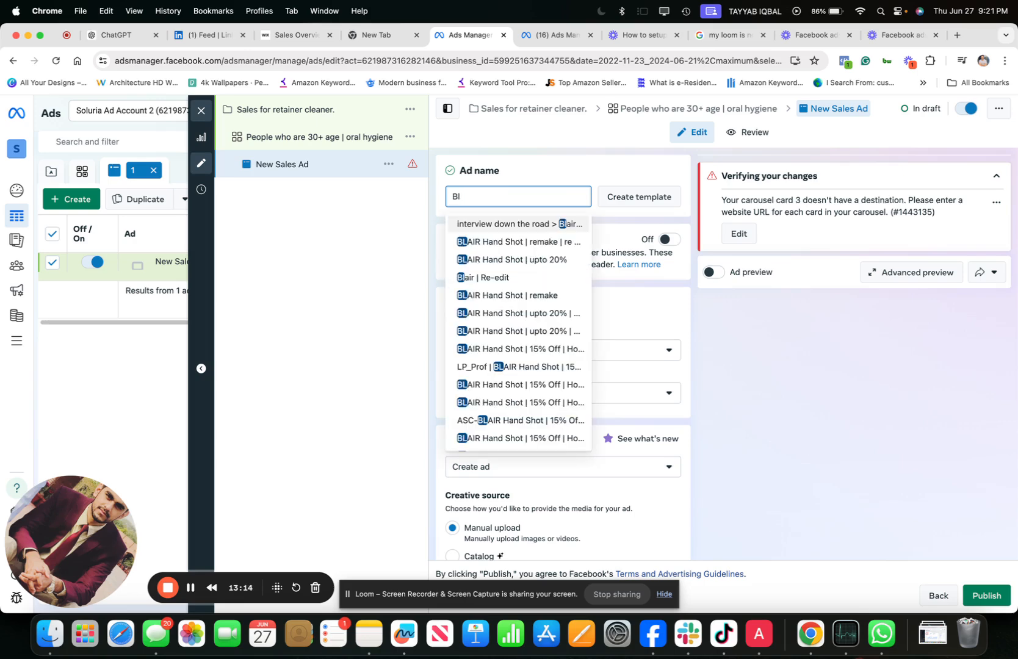
click(541, 242)
- Review the ad's Facebook Page and Instagram identity, creative source and format options
scroll(473, 238, down, 2)
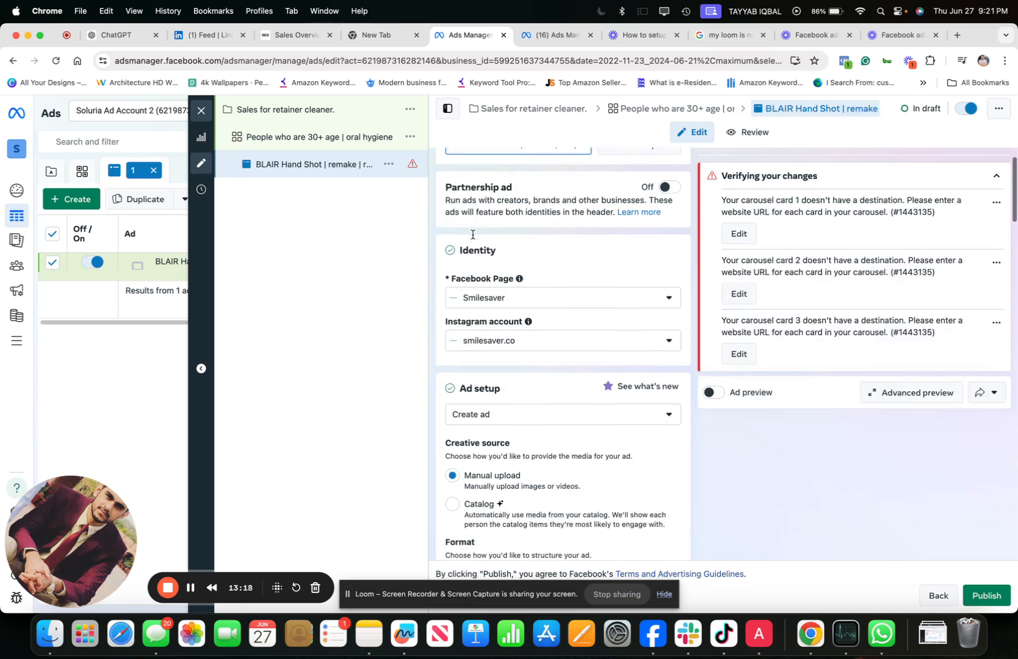
scroll(479, 265, down, 2)
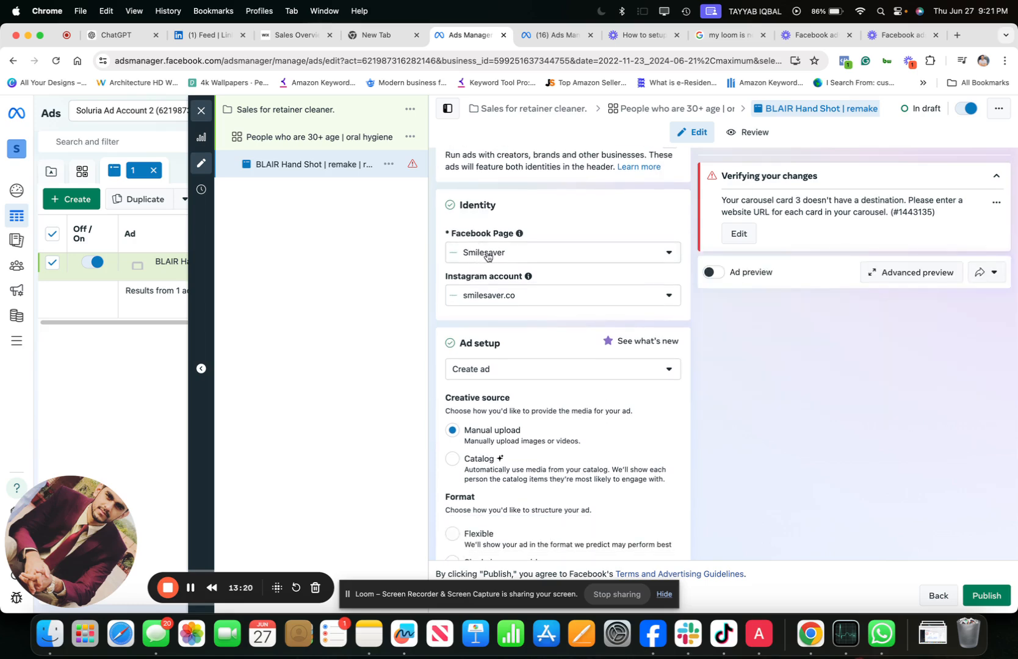
scroll(507, 280, down, 3)
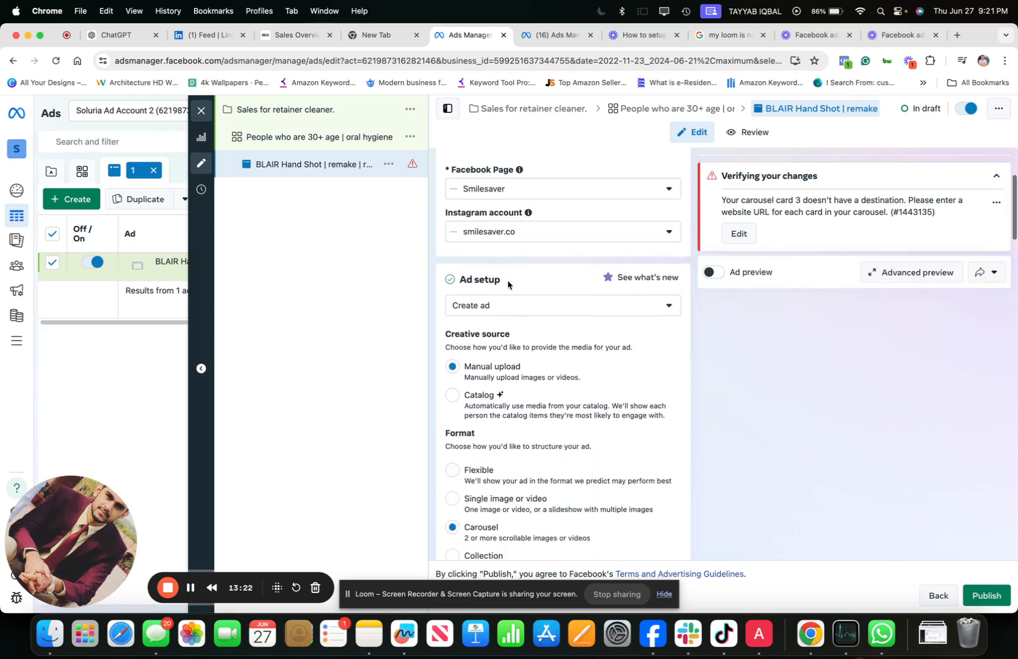
scroll(509, 313, down, 3)
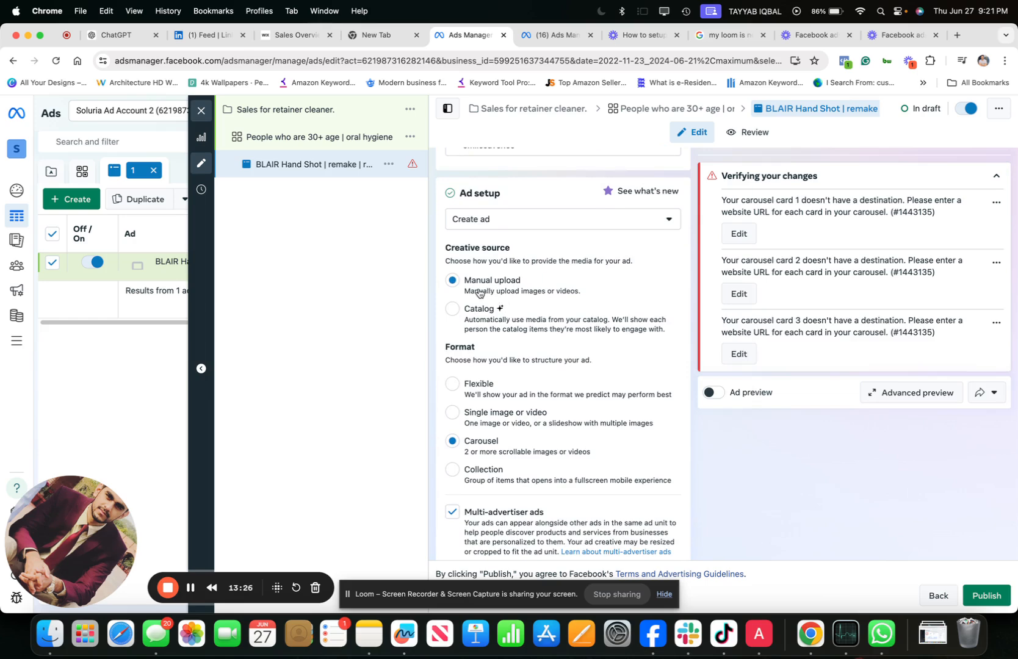
scroll(480, 327, down, 2)
scroll(480, 327, down, 1)
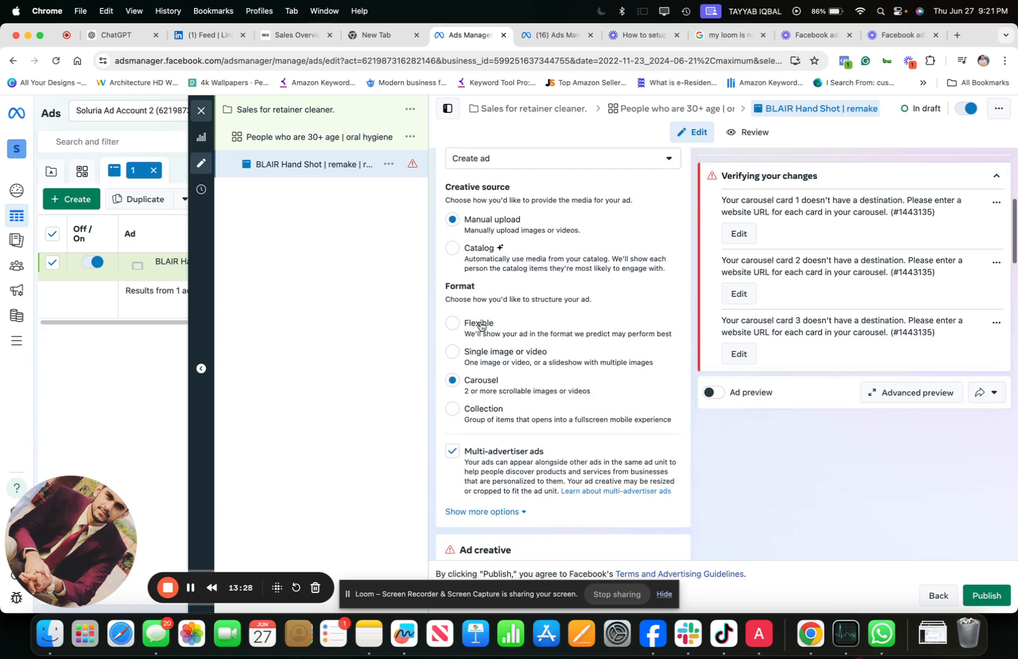
scroll(485, 302, down, 2)
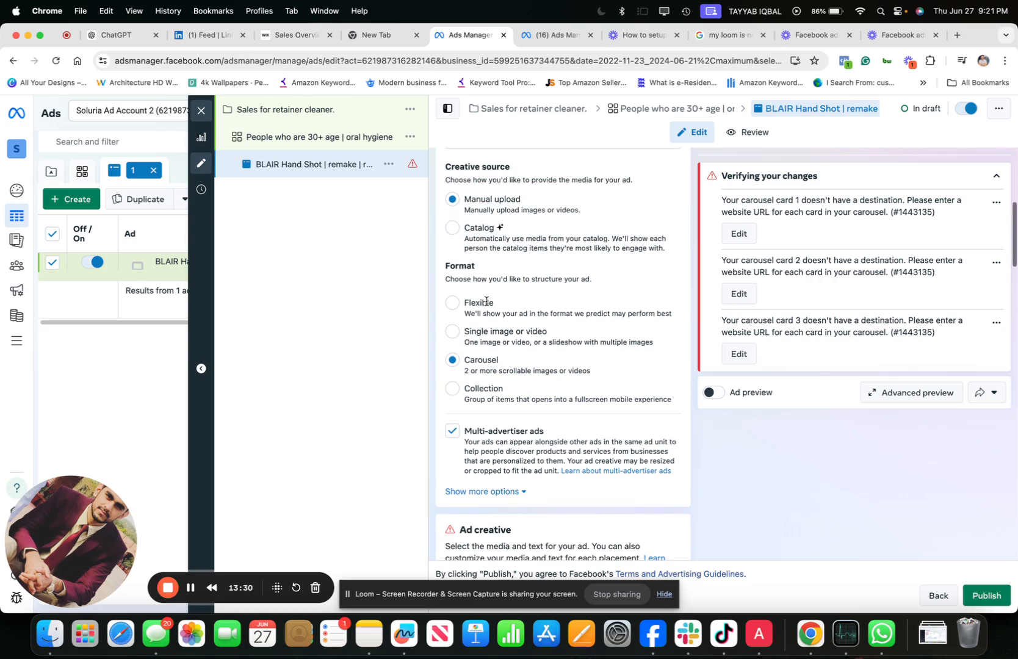
- Set the ad's format to Single image or video and turn off Multi-advertiser ads
scroll(487, 306, down, 2)
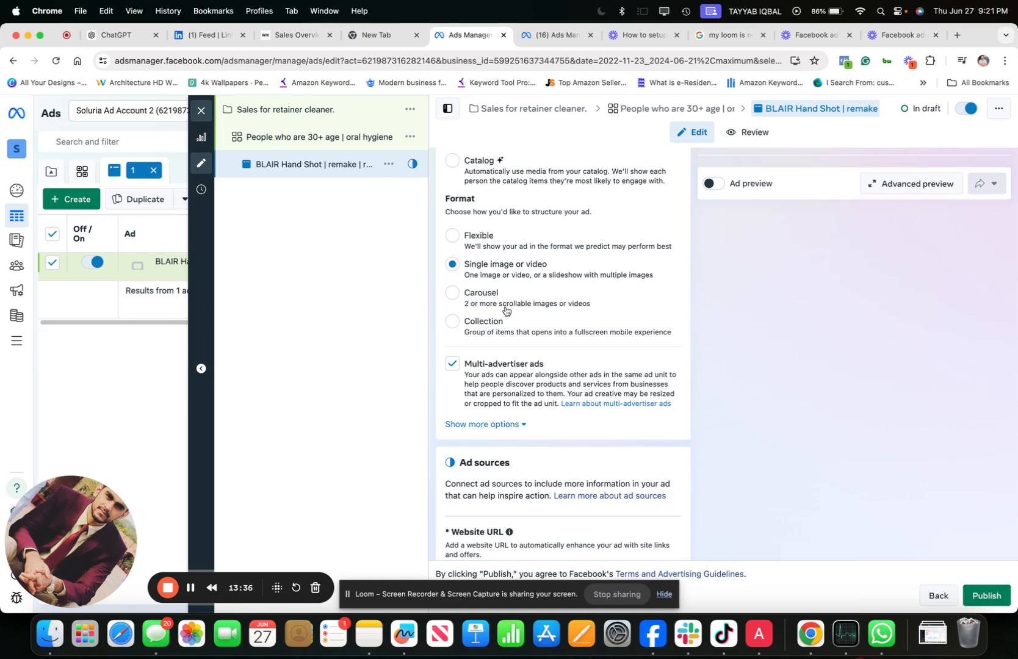
scroll(507, 305, down, 2)
click(452, 298)
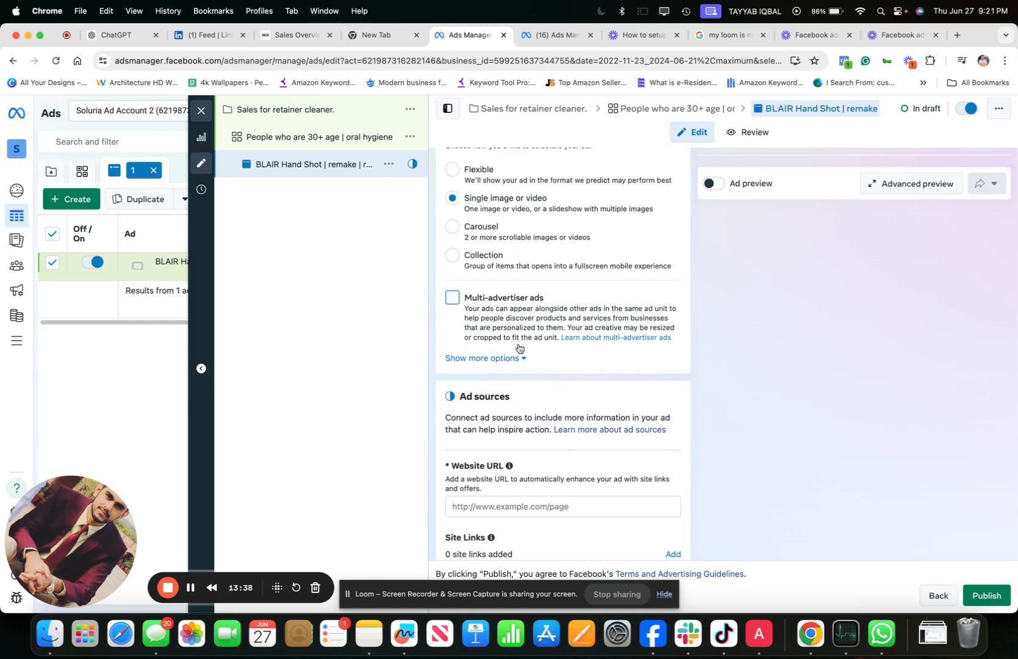
scroll(520, 352, down, 3)
scroll(520, 352, down, 2)
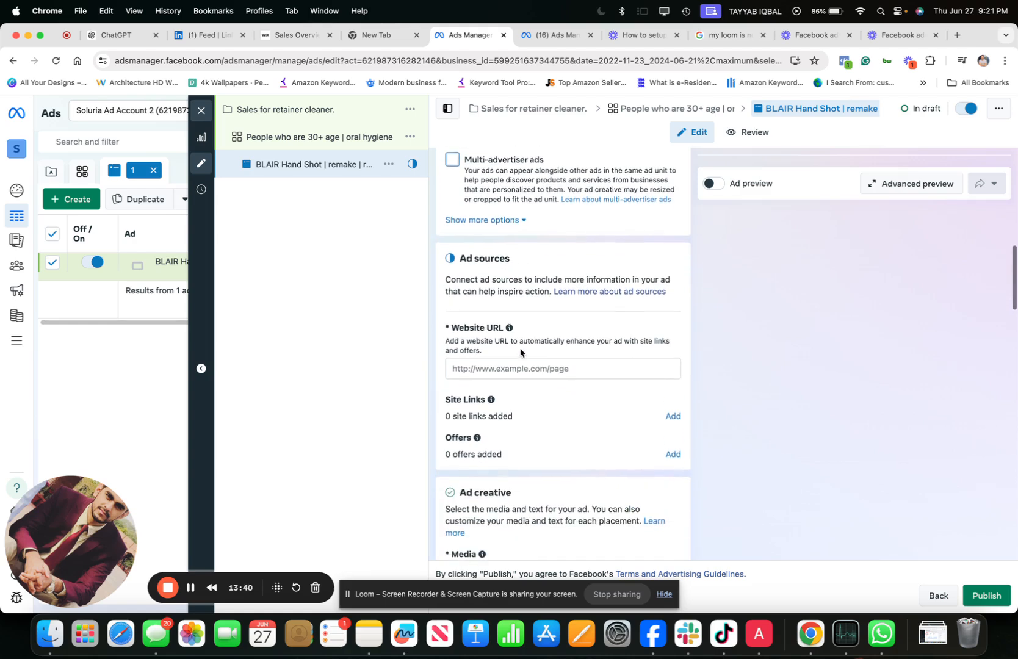
click(502, 356)
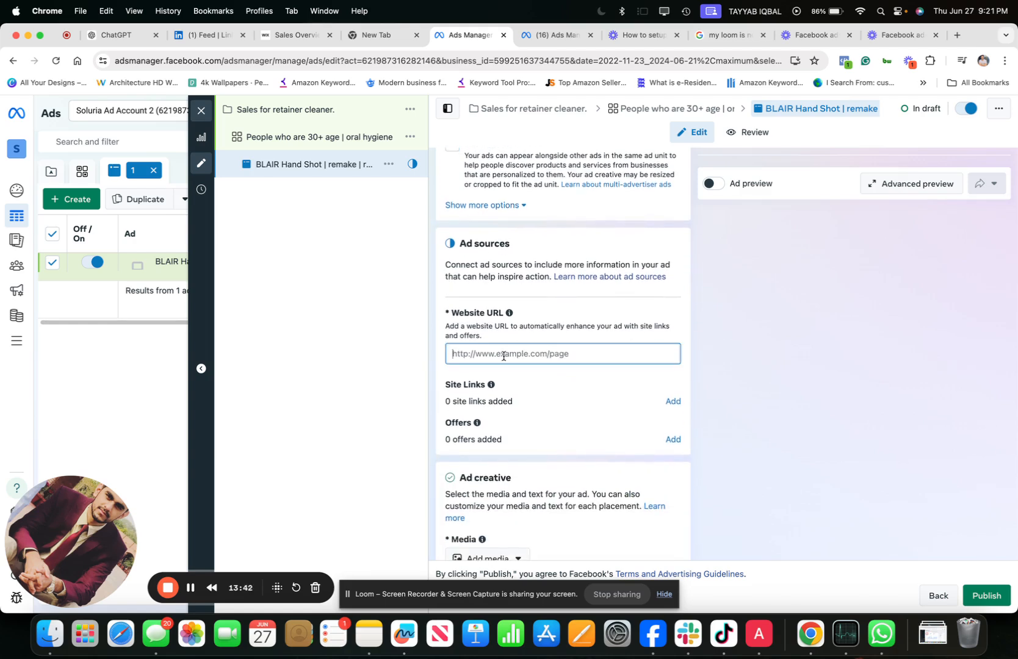
click(958, 35)
text(smi)
key(Return)
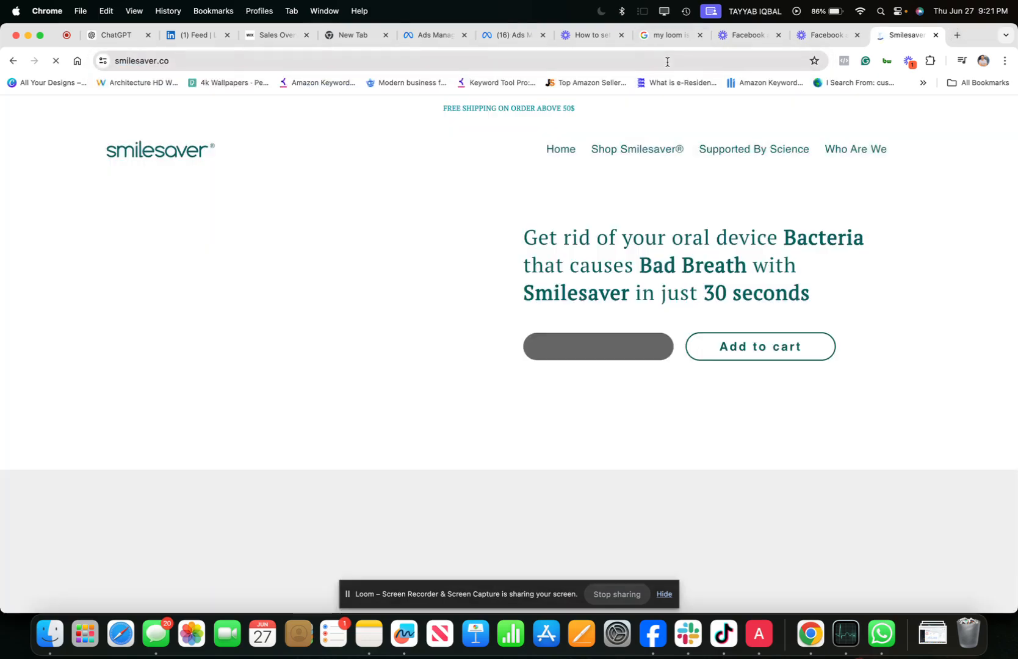
click(667, 62)
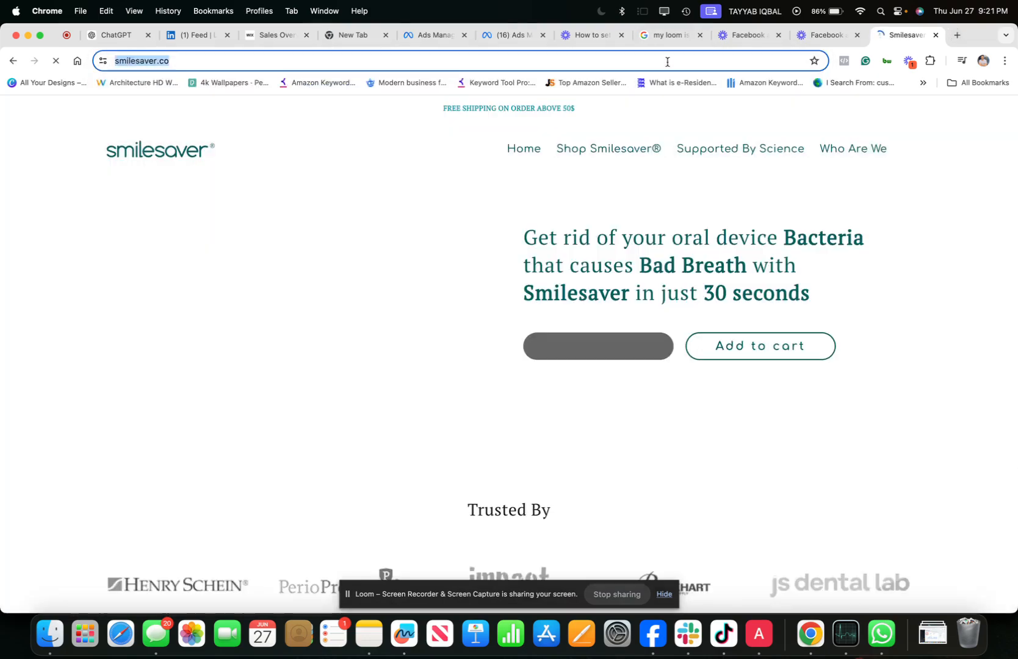
key(super+c)
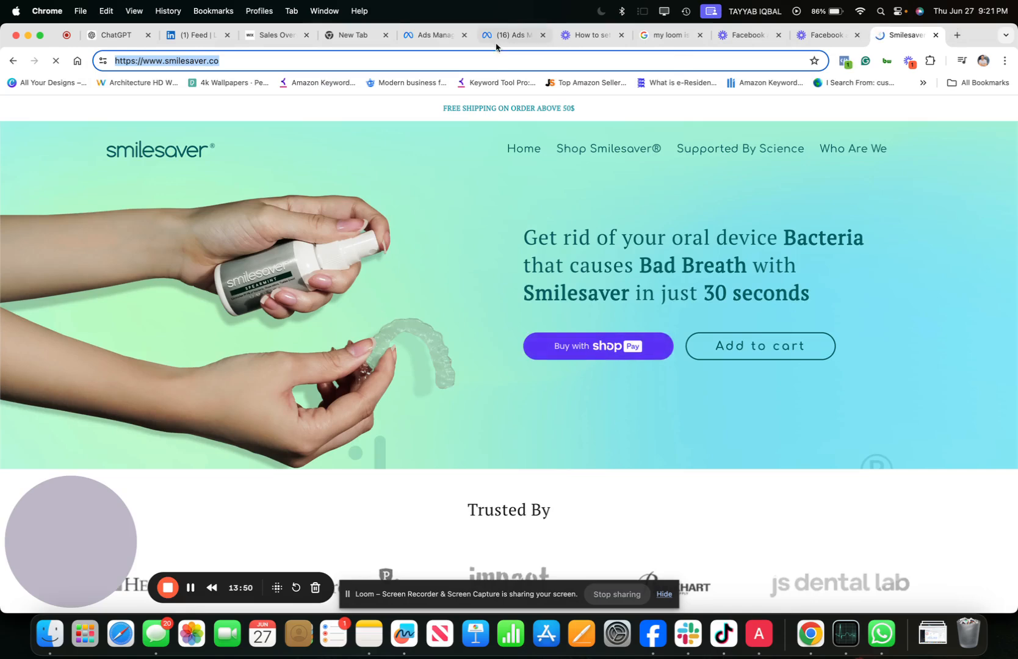
click(506, 37)
click(422, 40)
key(super+v)
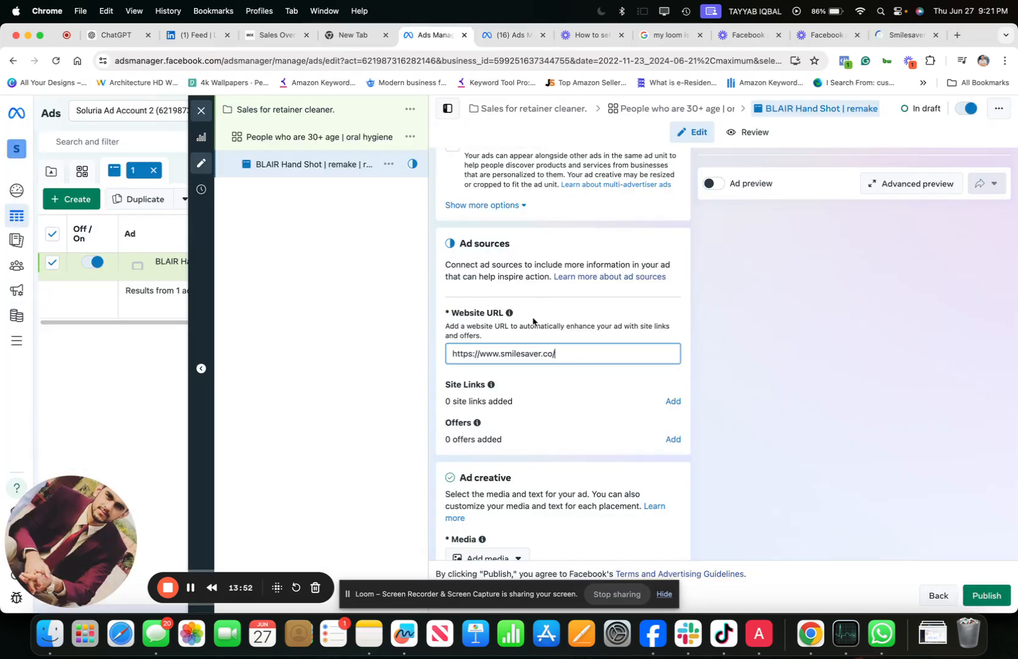
- Review the site links and offers detected from the website and save the ad sources without confirming them
scroll(518, 407, down, 1)
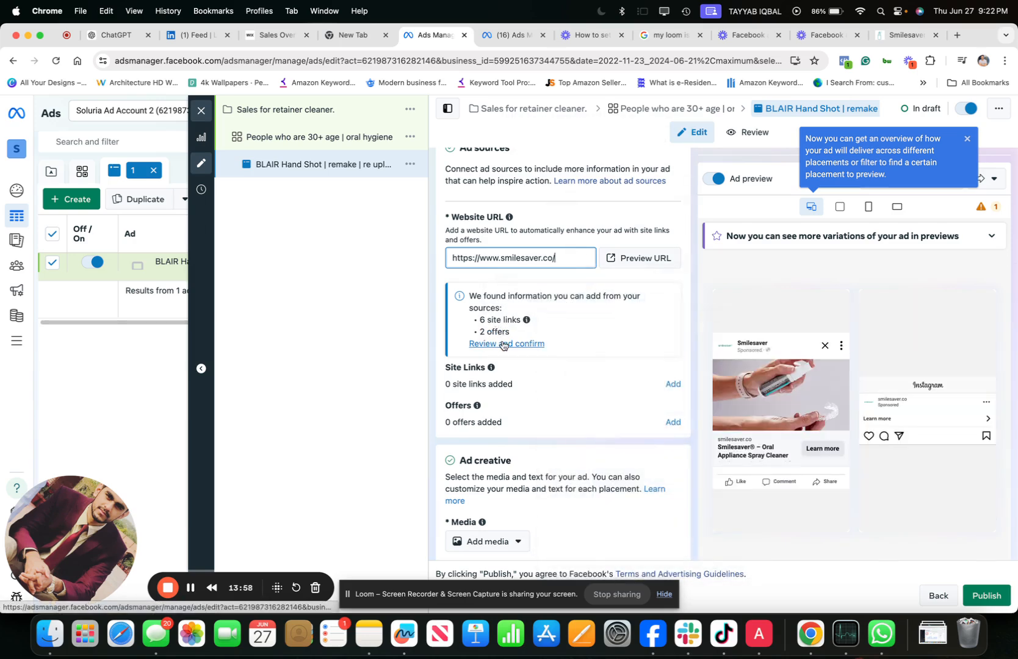
click(505, 344)
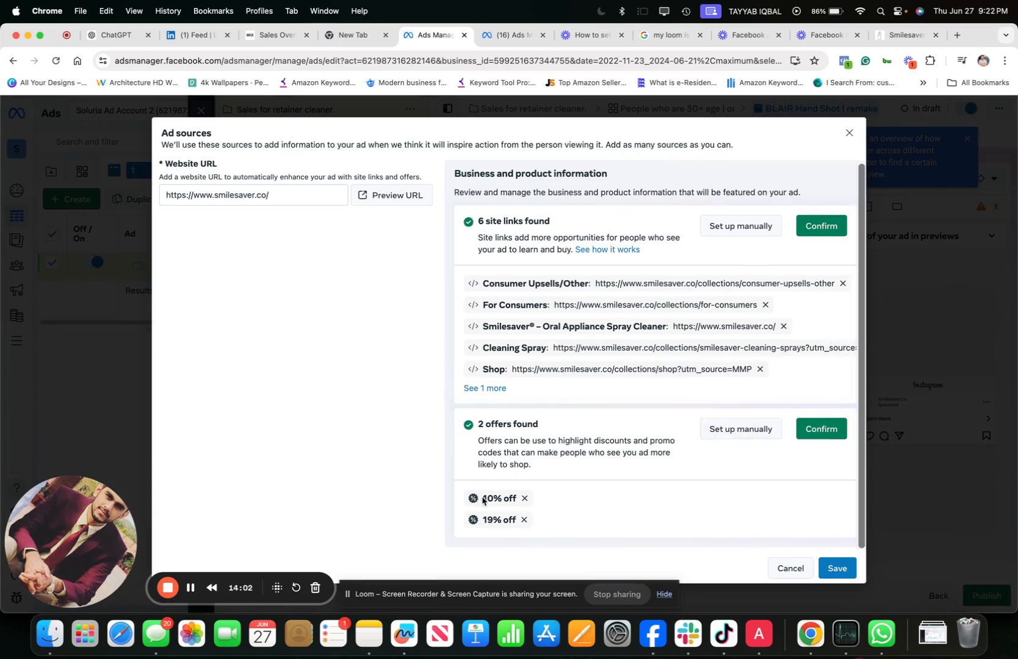
click(837, 568)
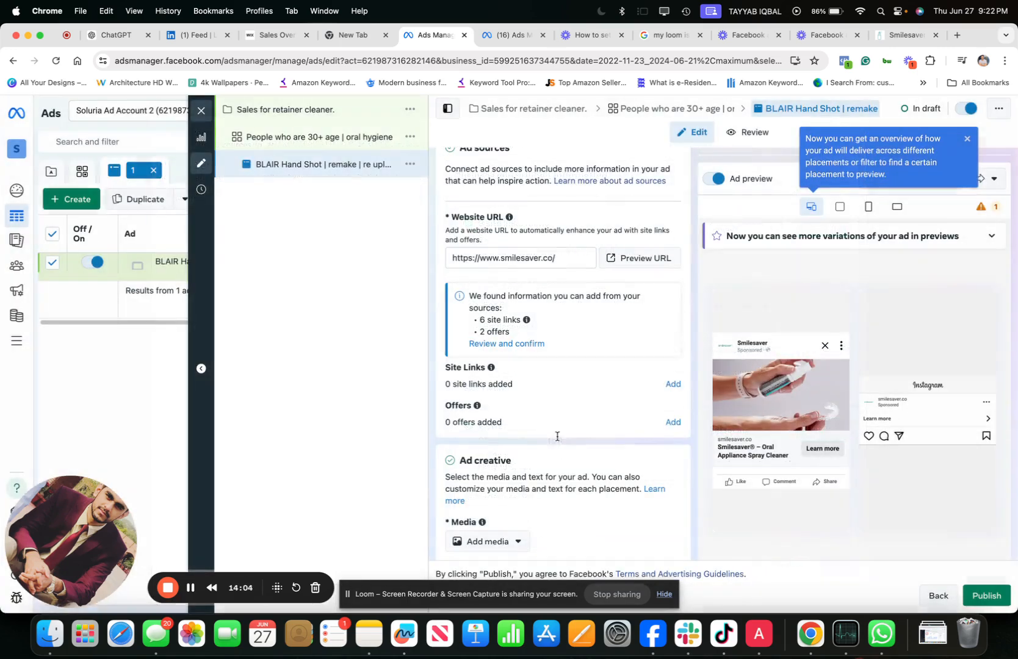
- Add the account video 0514.mp4 as the ad's media, keeping its full length without trimming
scroll(519, 427, down, 5)
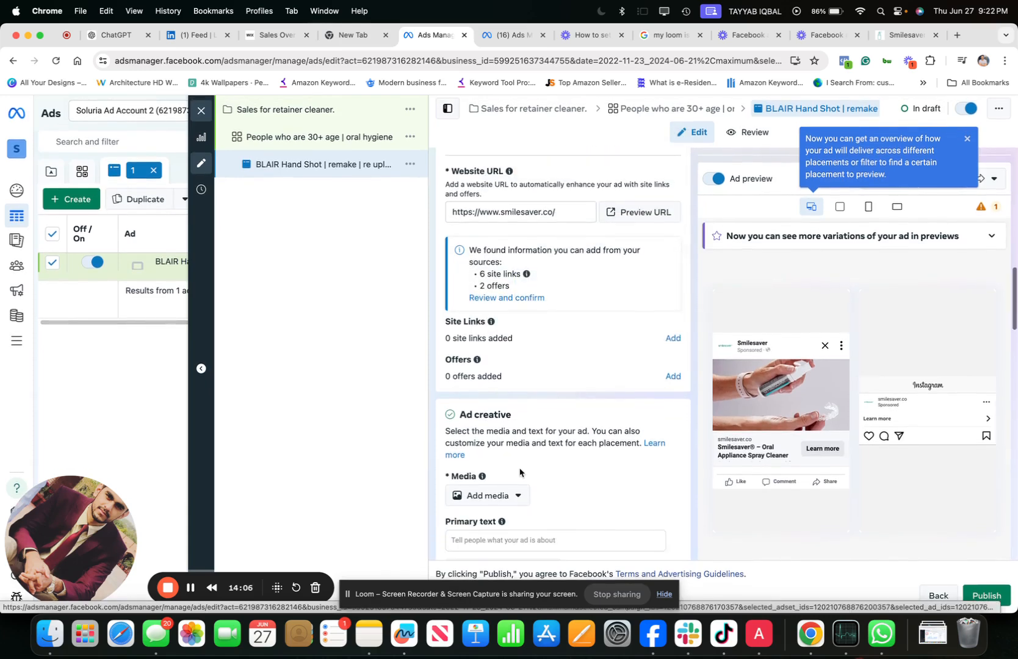
click(507, 419)
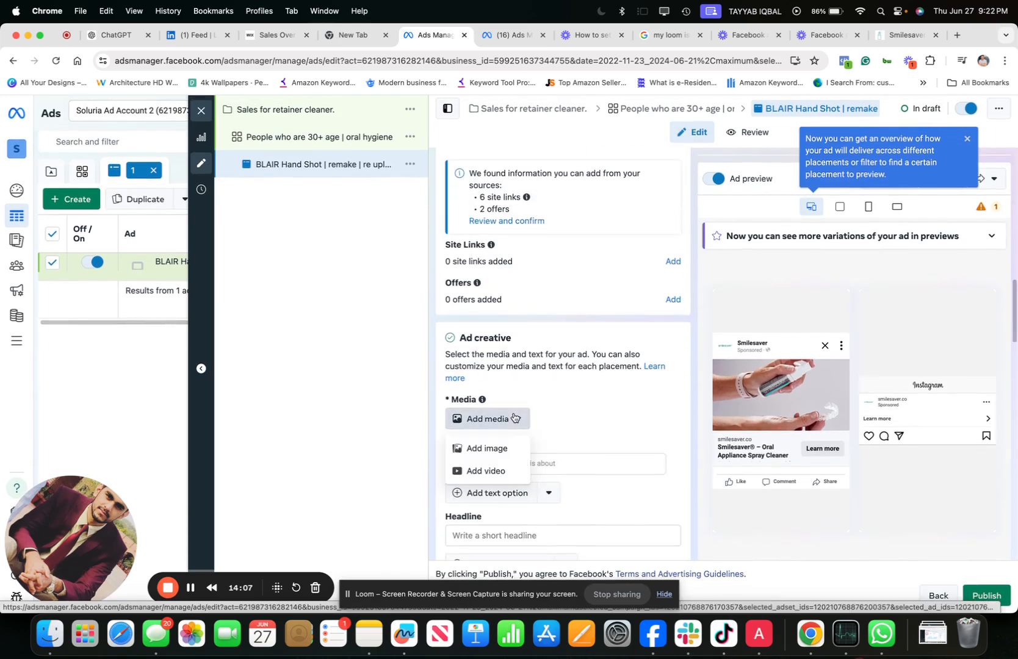
click(491, 470)
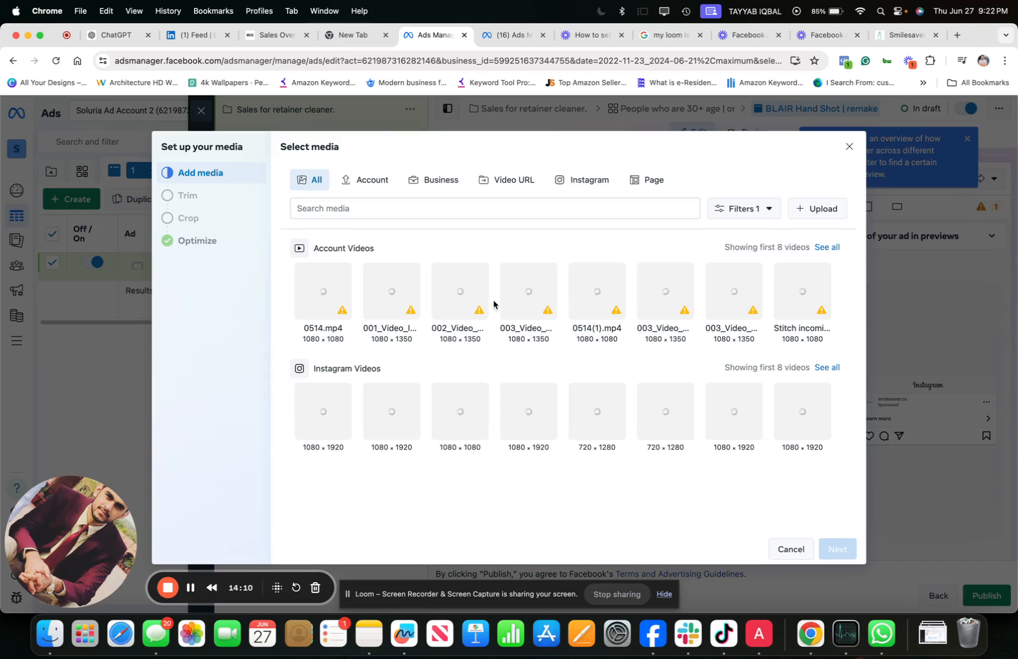
click(339, 288)
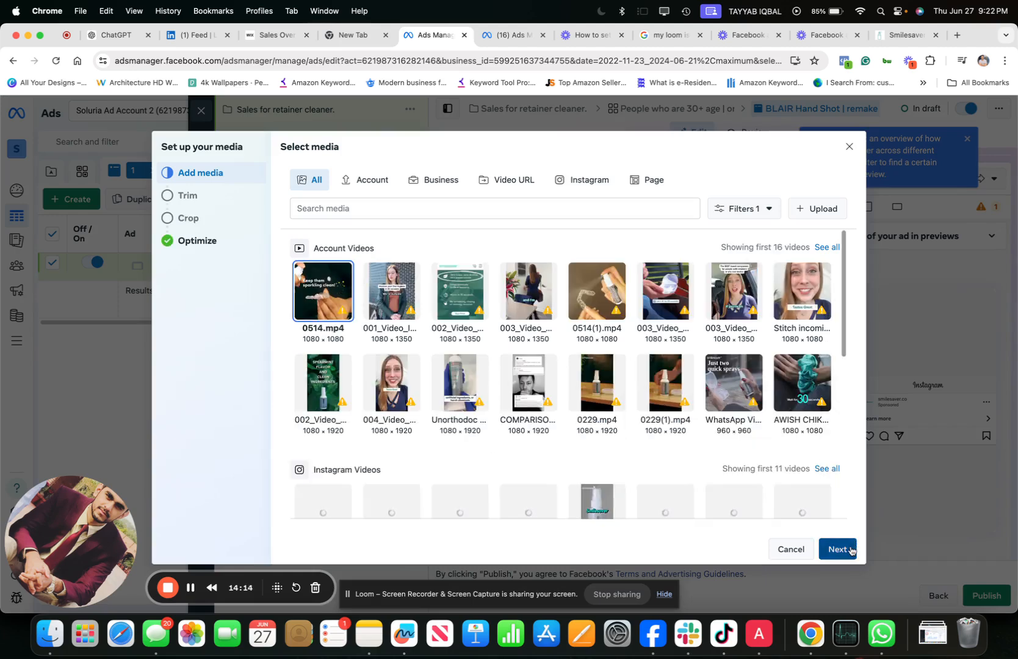
click(837, 549)
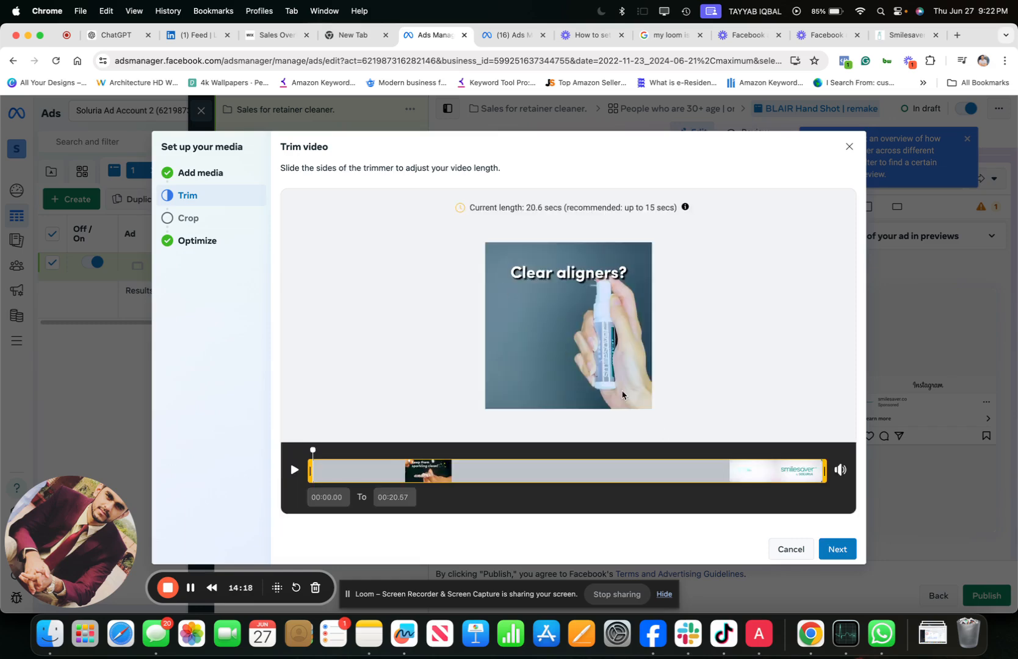
click(829, 556)
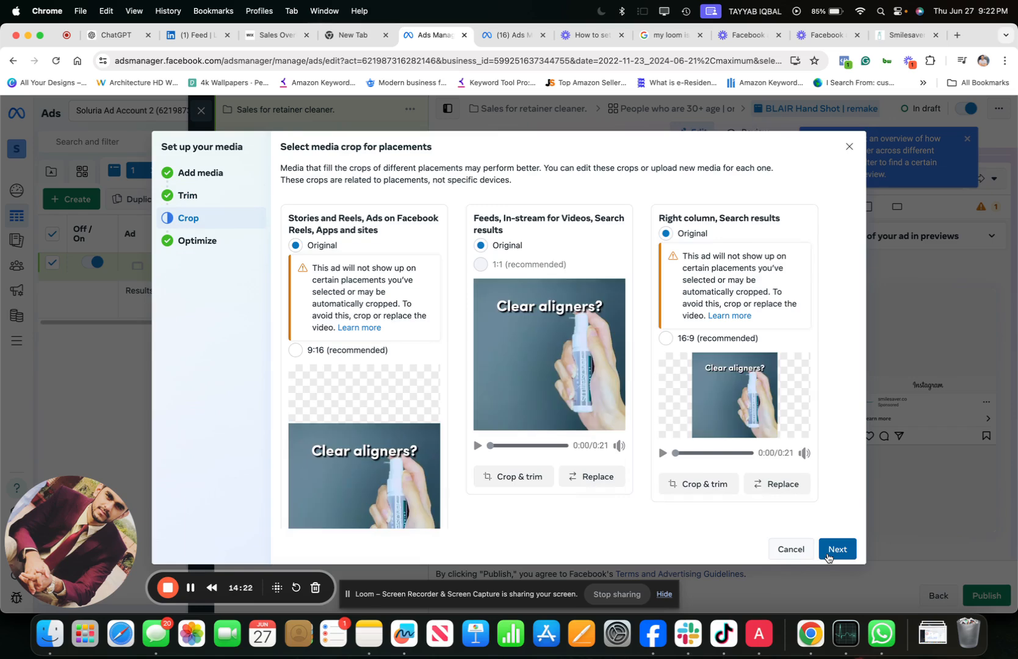
- Try the 9:16 crop for the Stories and Reels placements and set it back to Original
click(295, 350)
scroll(296, 350, down, 1)
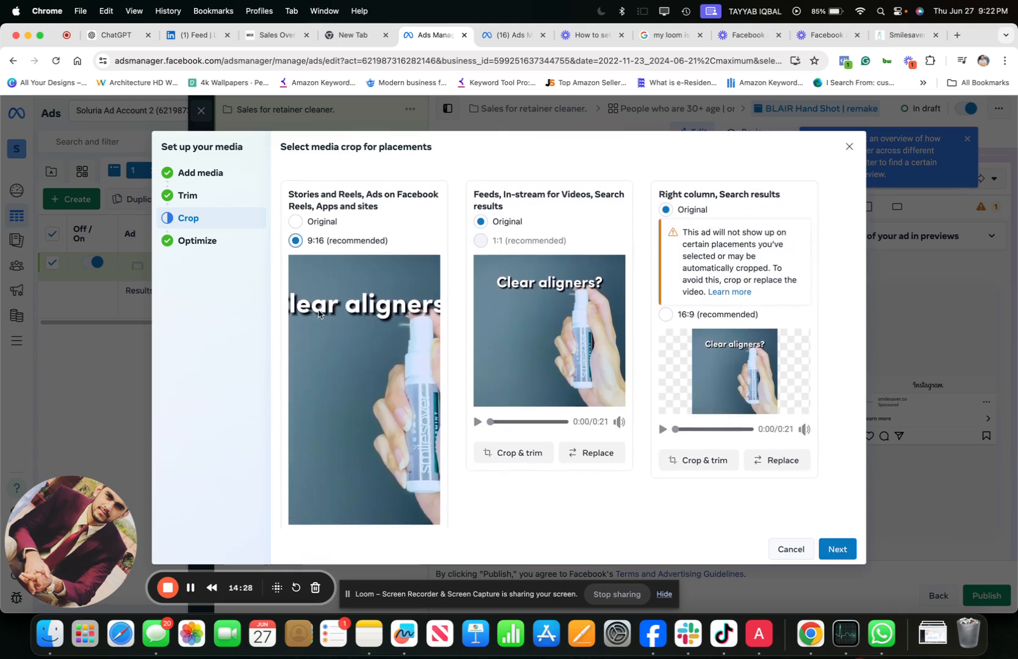
scroll(319, 313, up, 1)
click(296, 245)
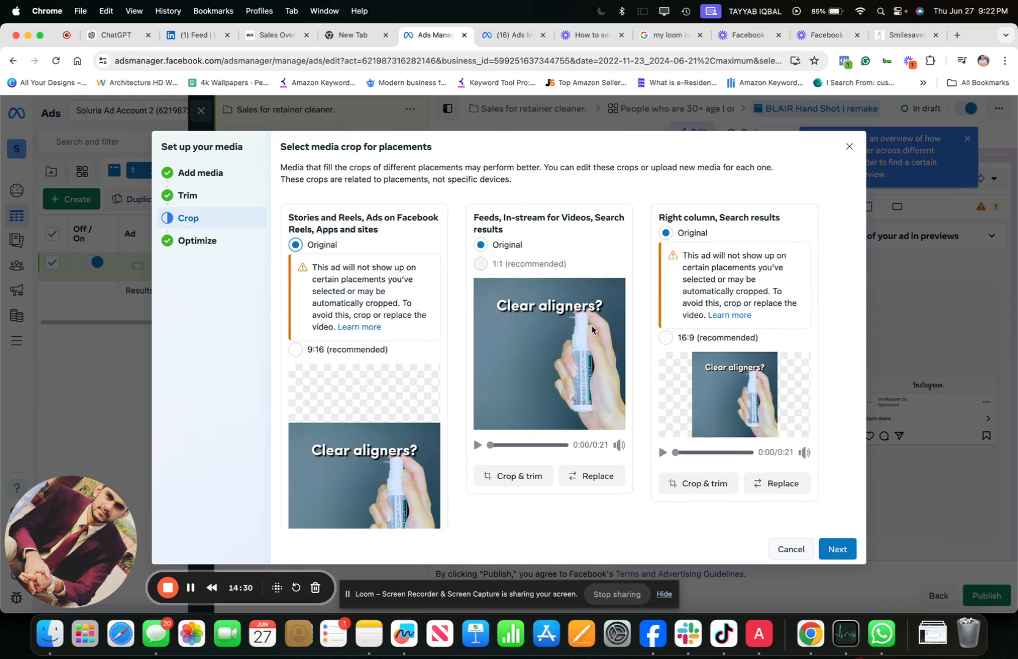
- Keep the original crops, leave the Advantage+ creative optimizations turned off, and finish the video setup
click(837, 548)
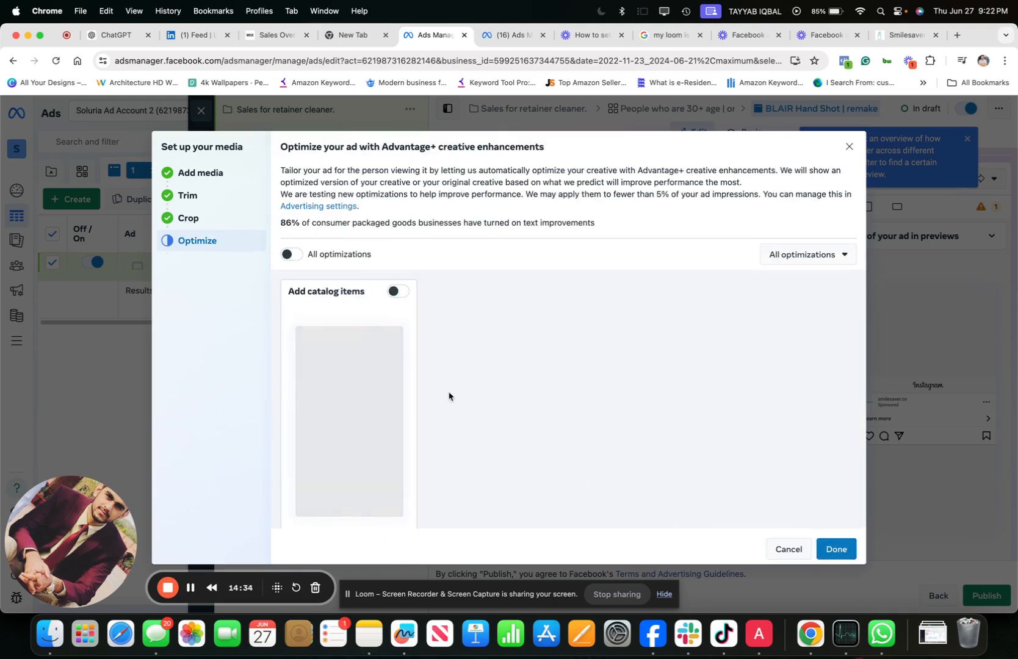
scroll(449, 396, down, 3)
scroll(449, 396, up, 3)
scroll(449, 396, up, 1)
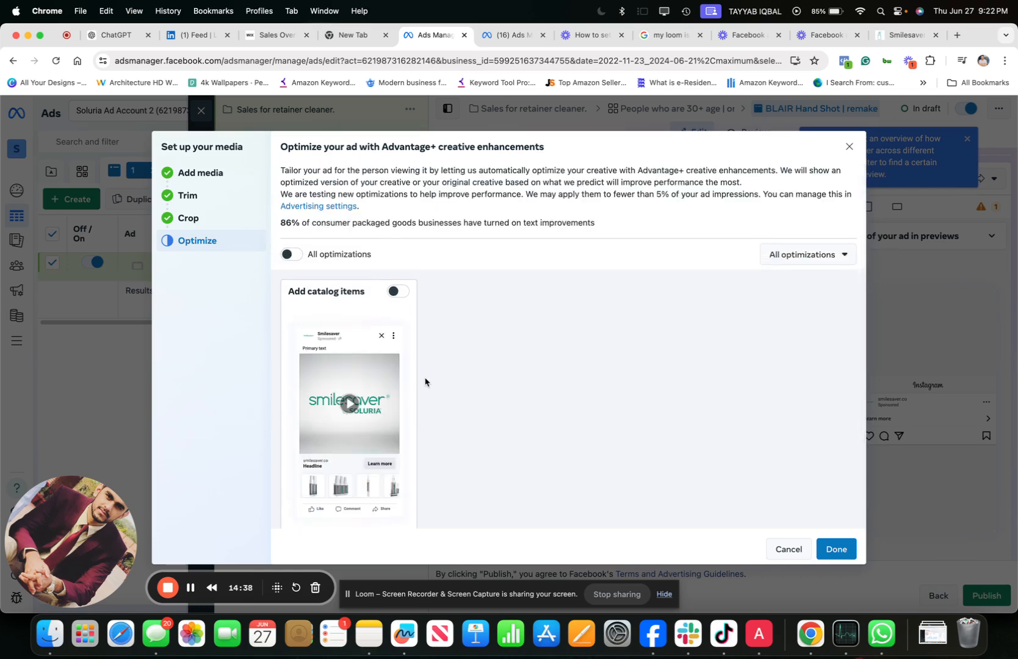
scroll(425, 382, down, 1)
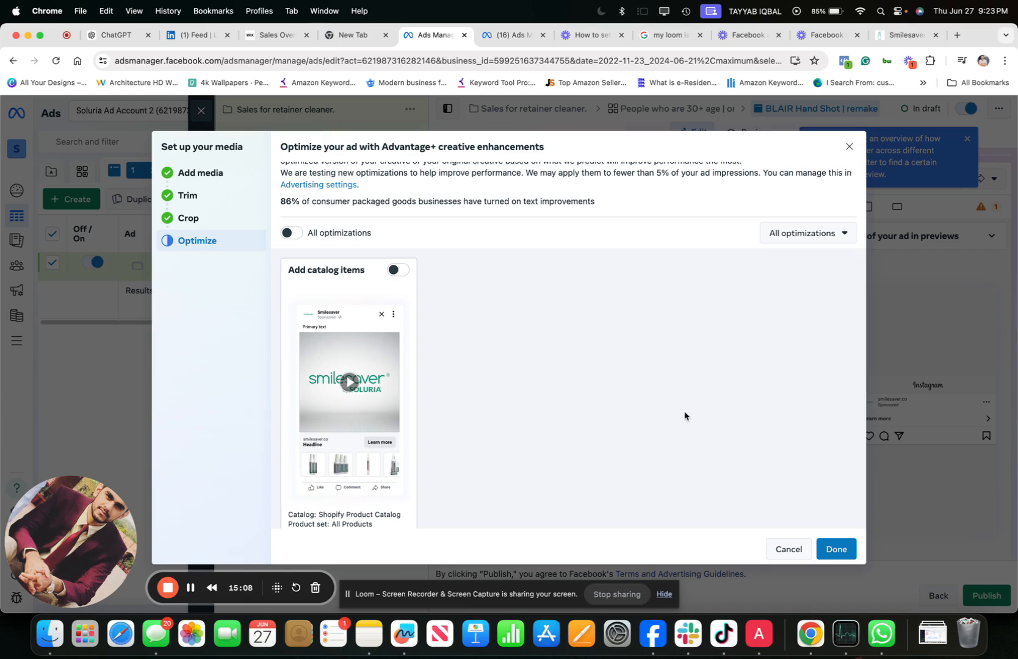
click(836, 548)
- Enter "Yout aligner and retainer cleaning friend." as the ad's primary text
scroll(480, 392, down, 3)
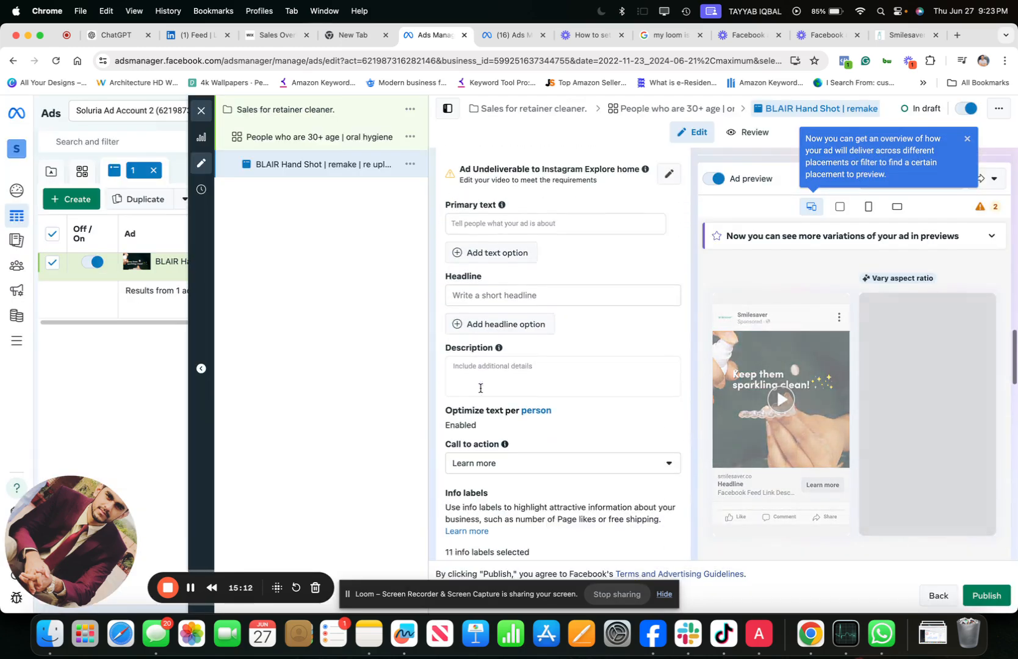
scroll(475, 361, up, 1)
click(466, 258)
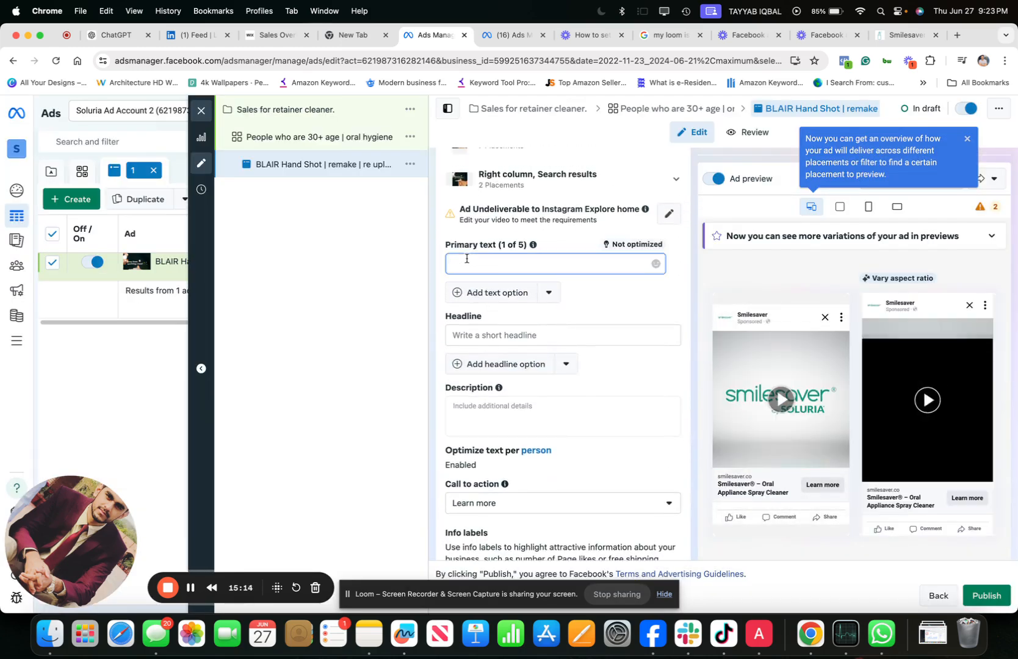
text(S)
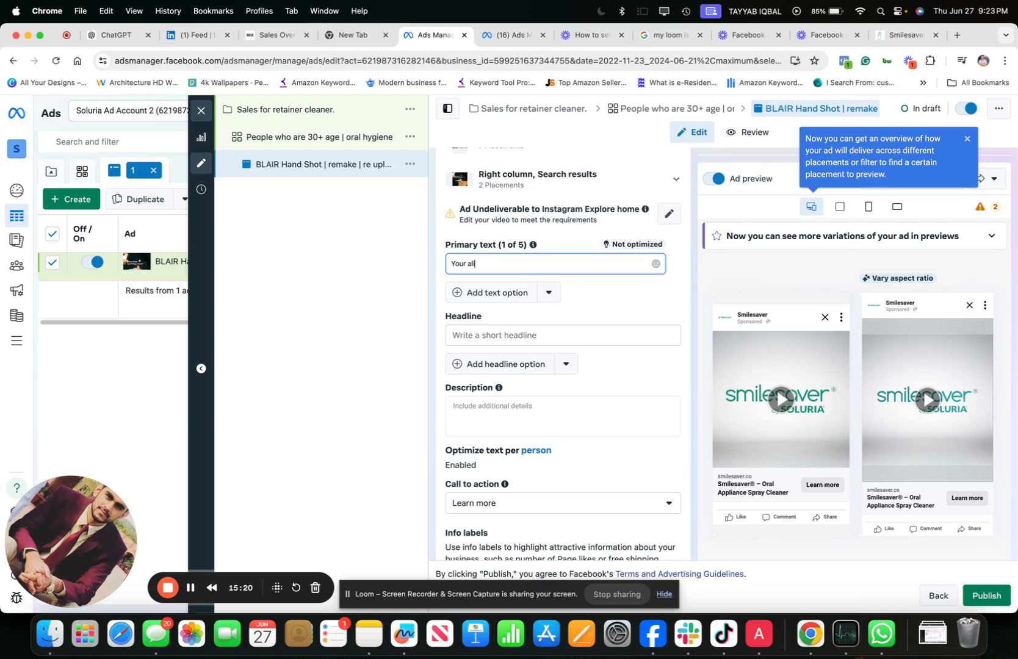
text(anad)
text( retainer do)
text(lea)
key(BackSpace)
key(BackSpace)
key(BackSpace)
key(BackSpace)
key(BackSpace)
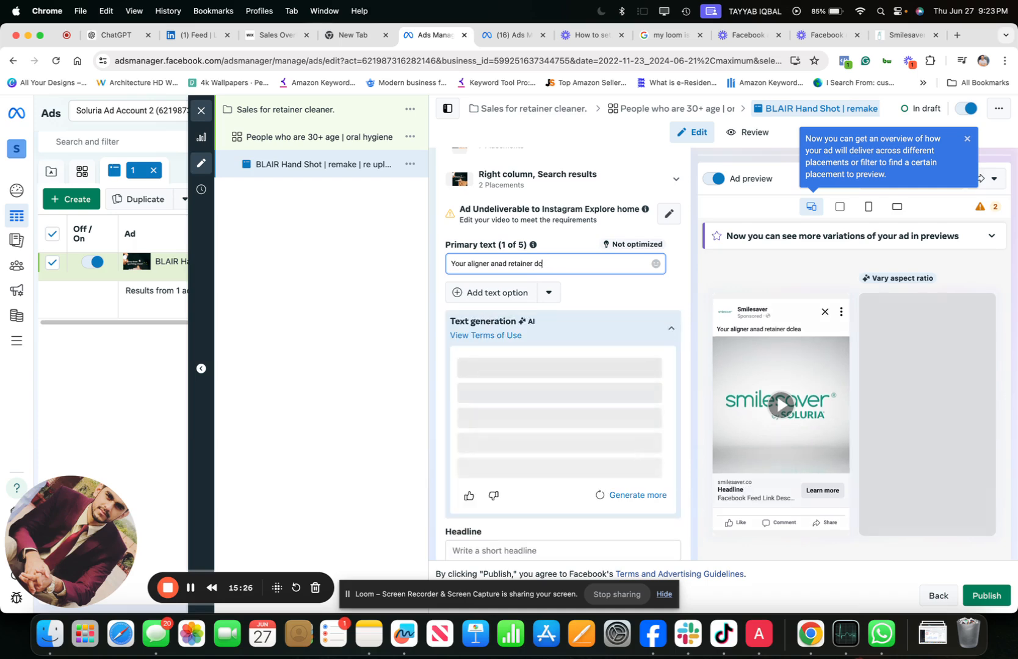
text(cleanign fo)
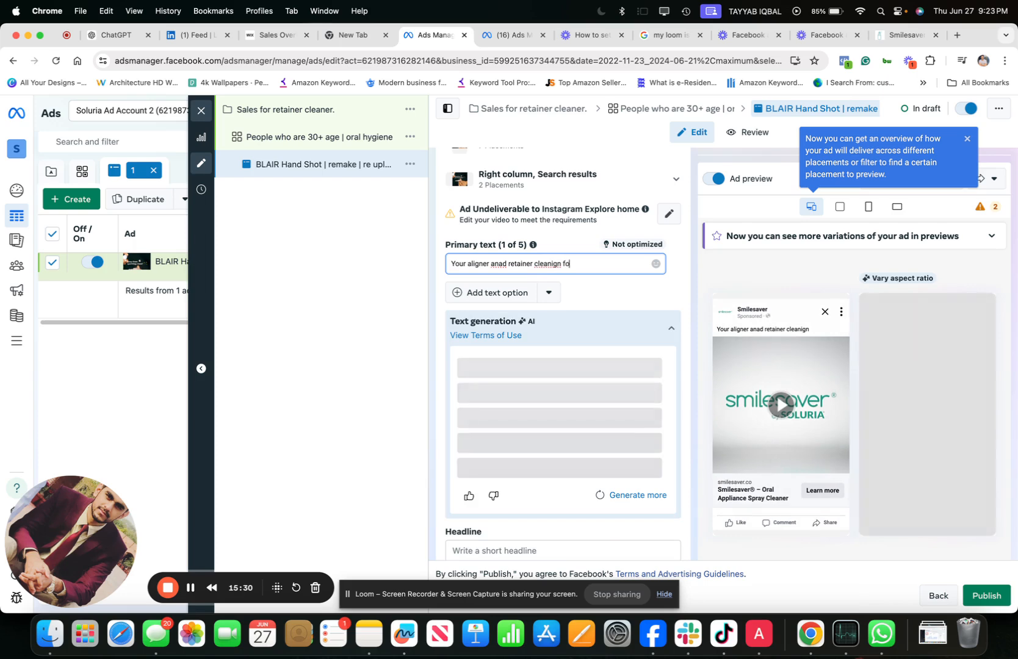
text(riend)
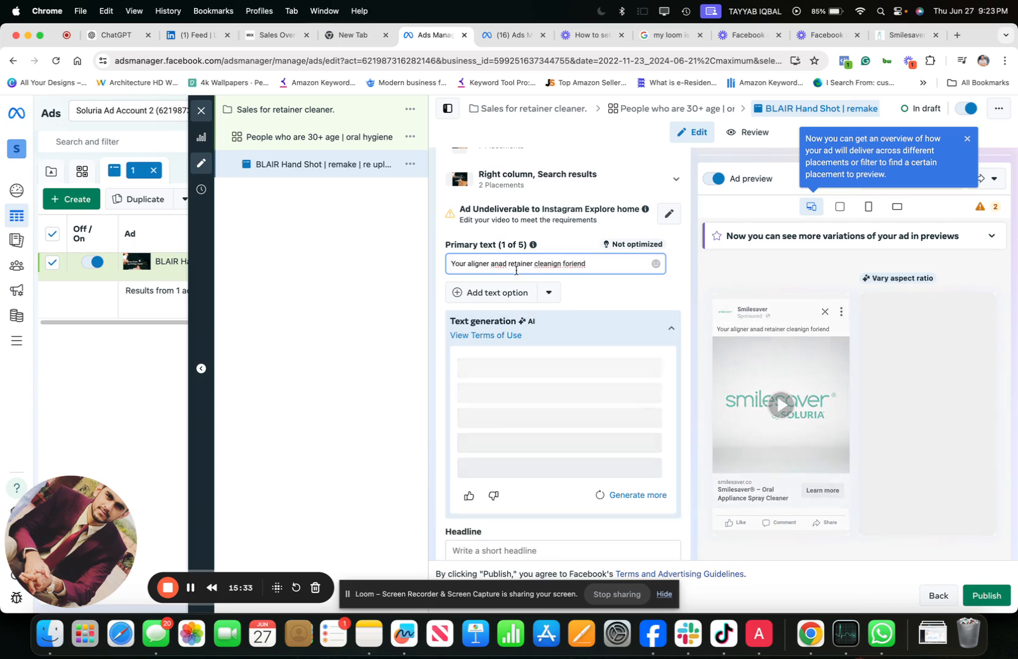
click(190, 587)
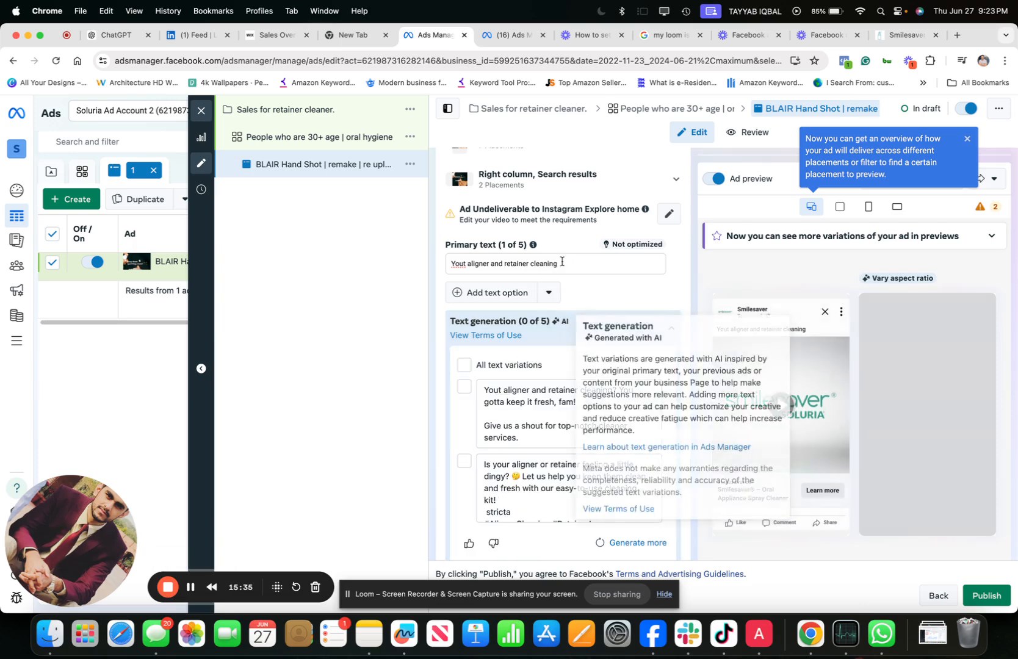
click(562, 261)
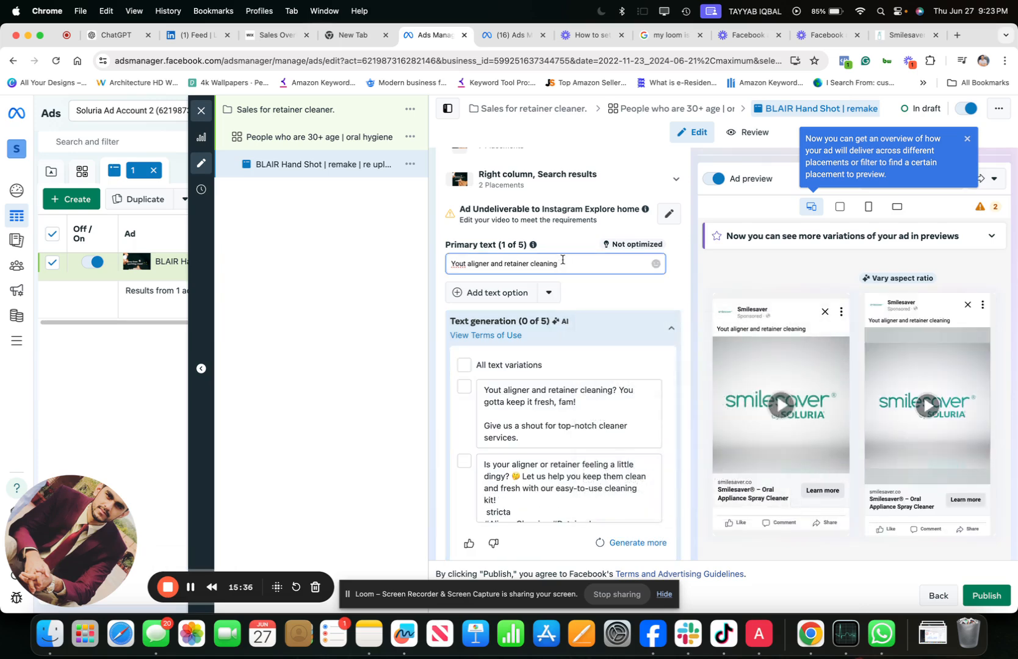
text(friend)
- Look through the AI-generated primary text variations and include the one beginning "Say goodbye to gunk and hello to clean, fresh aligners!"
scroll(597, 298, down, 2)
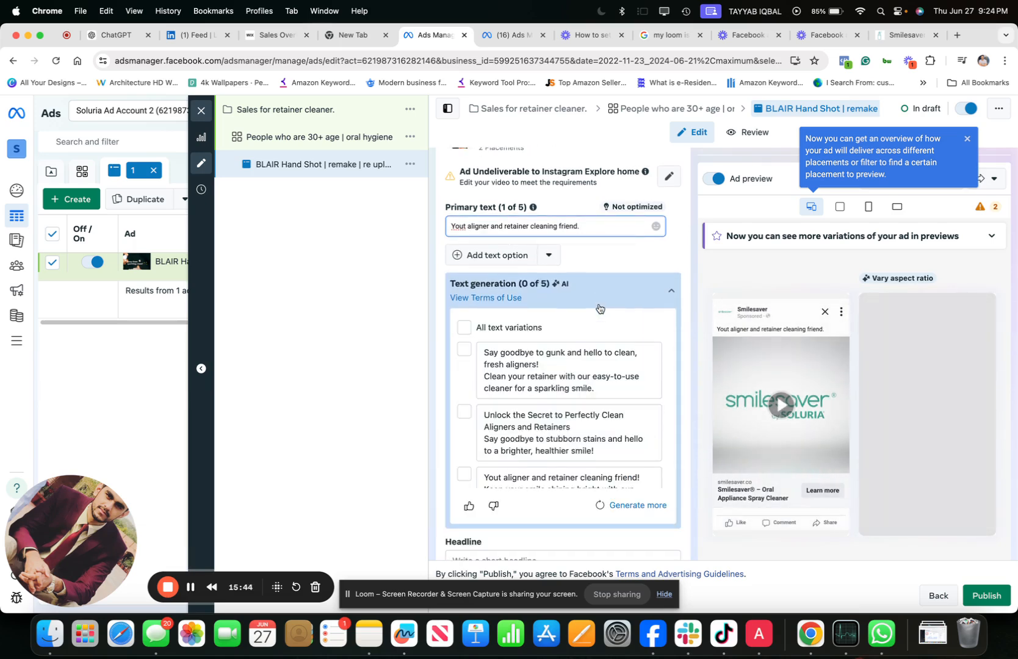
scroll(583, 394, down, 1)
scroll(580, 391, up, 1)
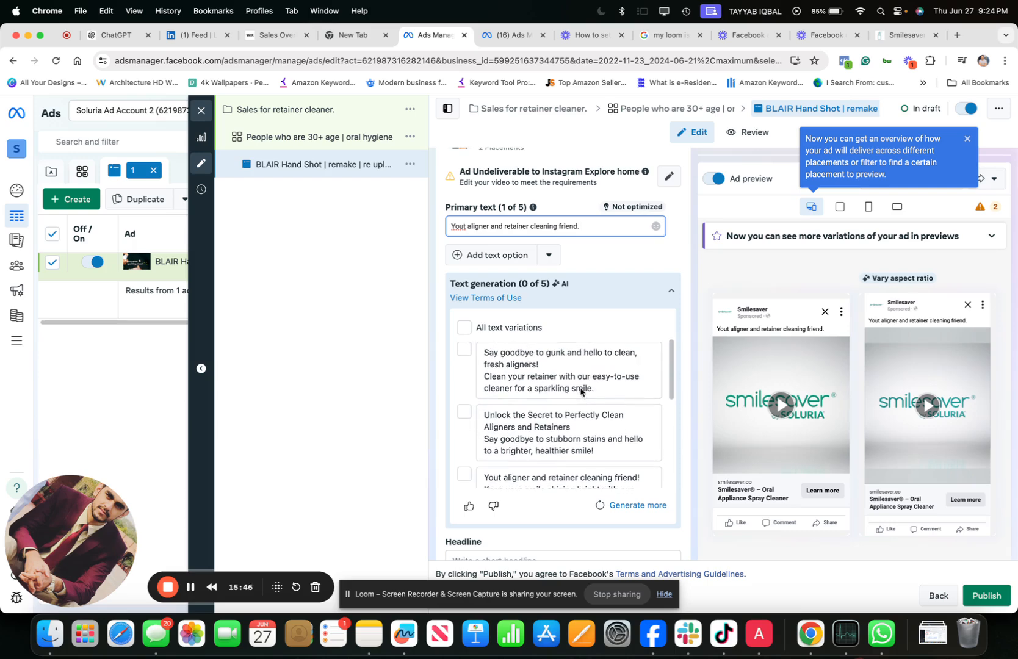
scroll(564, 373, down, 2)
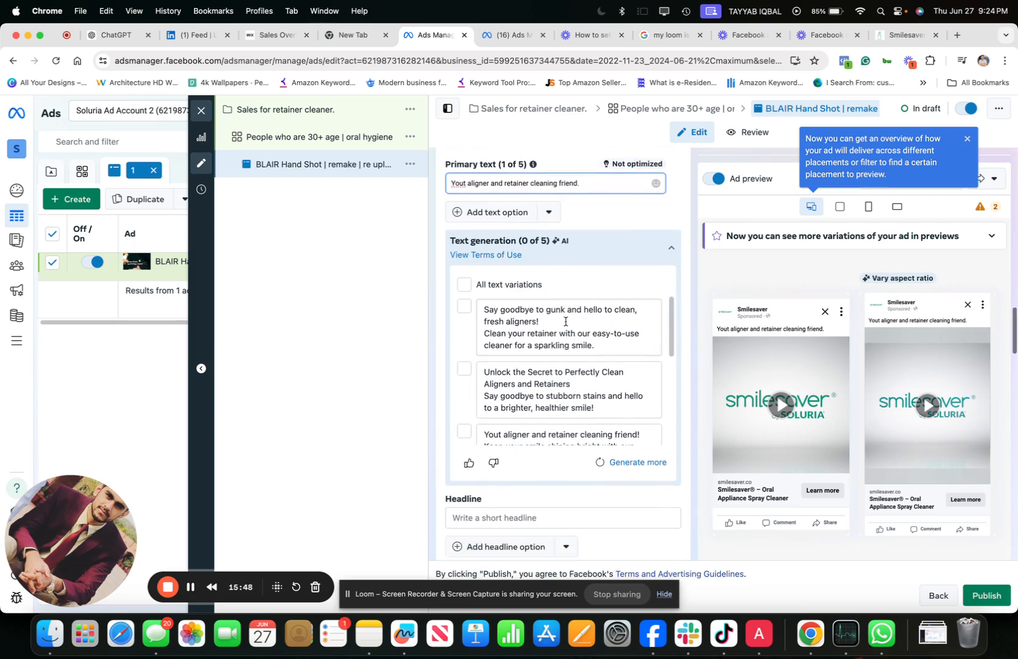
scroll(554, 375, down, 5)
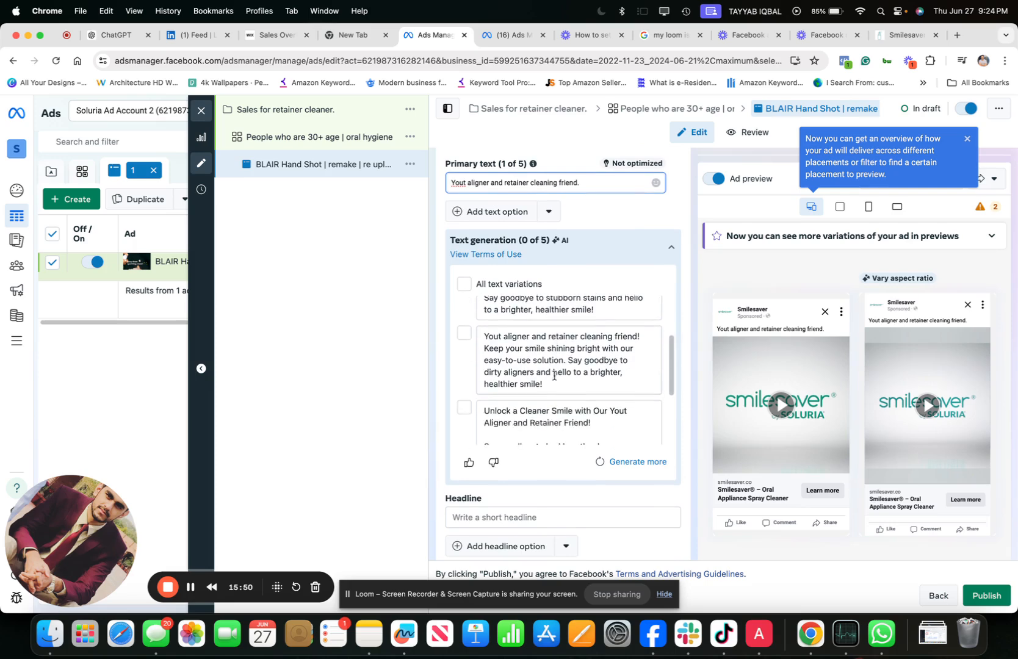
scroll(553, 375, up, 5)
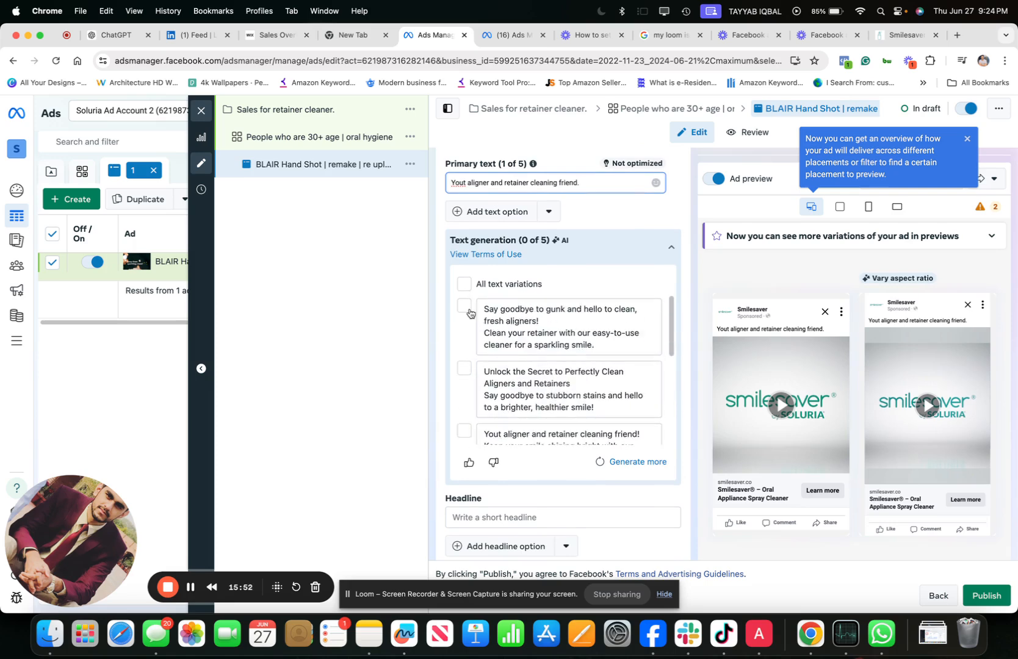
click(465, 307)
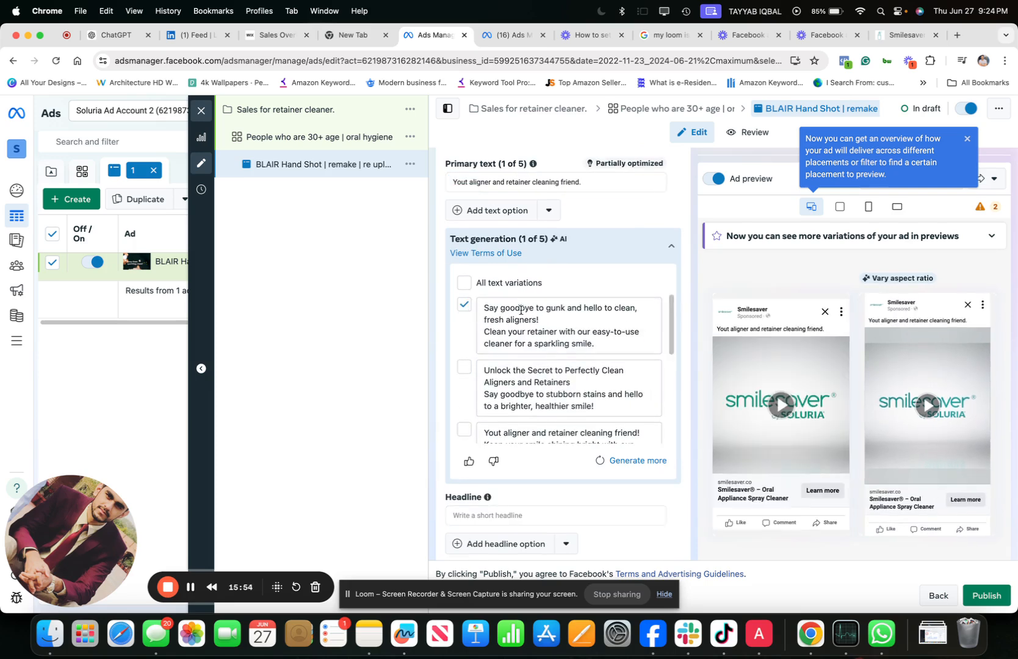
- Enter "10% Flat off" as the ad's headline
scroll(554, 422, down, 5)
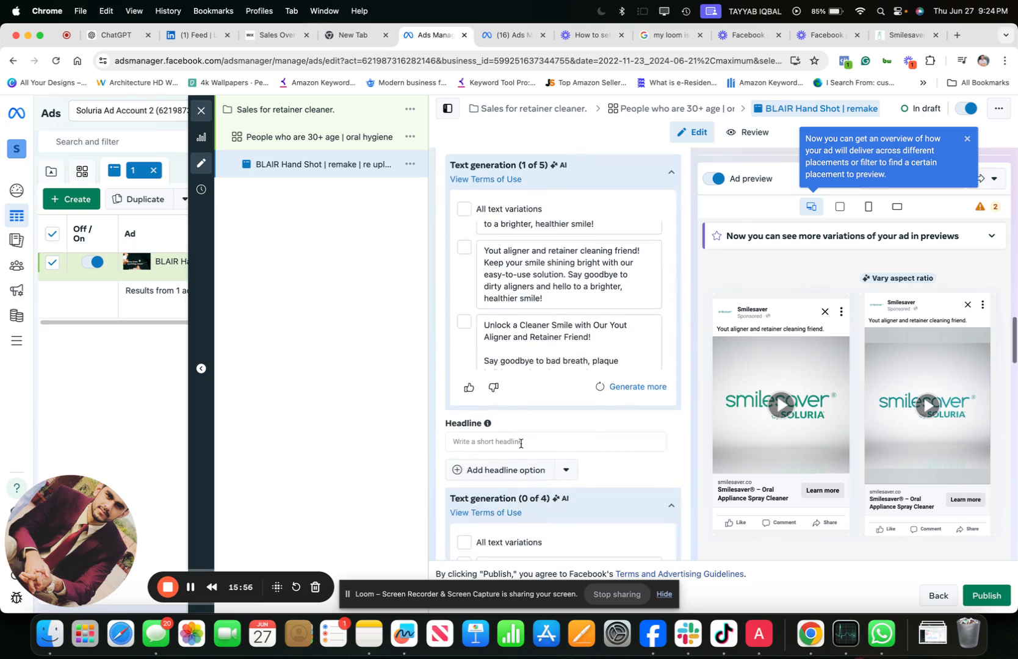
click(508, 440)
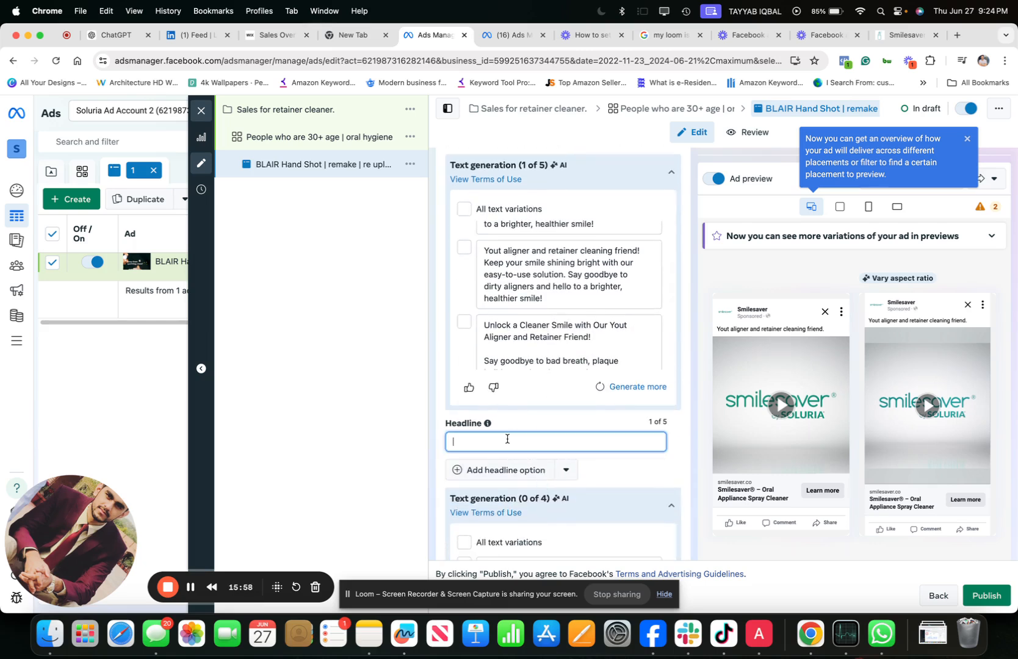
text(10%)
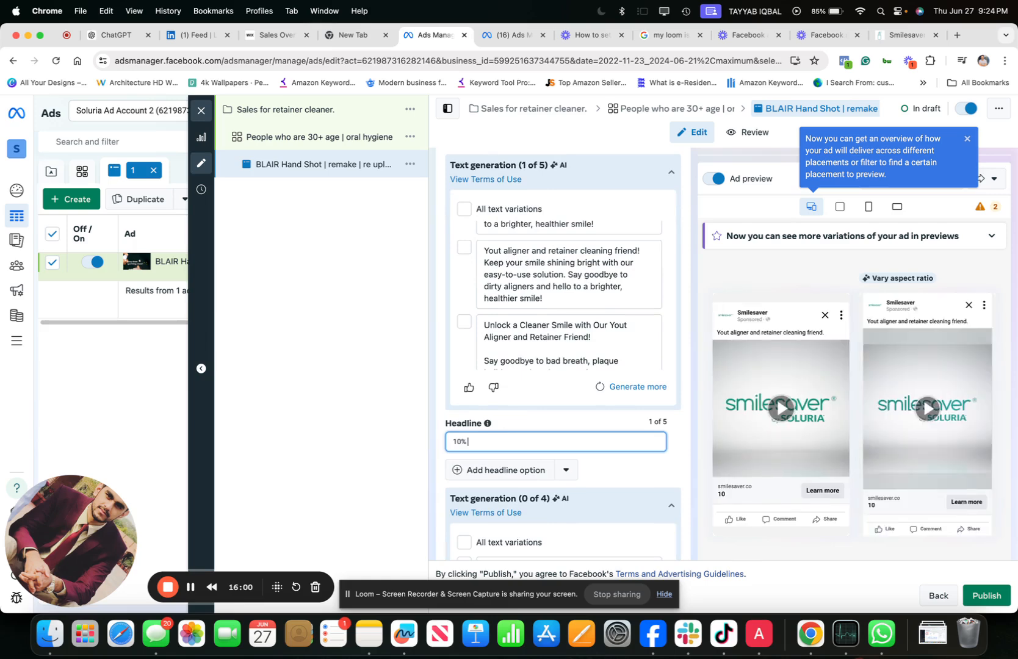
text( Flat off)
- Collapse the AI-generated headline suggestions and start editing the ad's description
scroll(577, 502, down, 4)
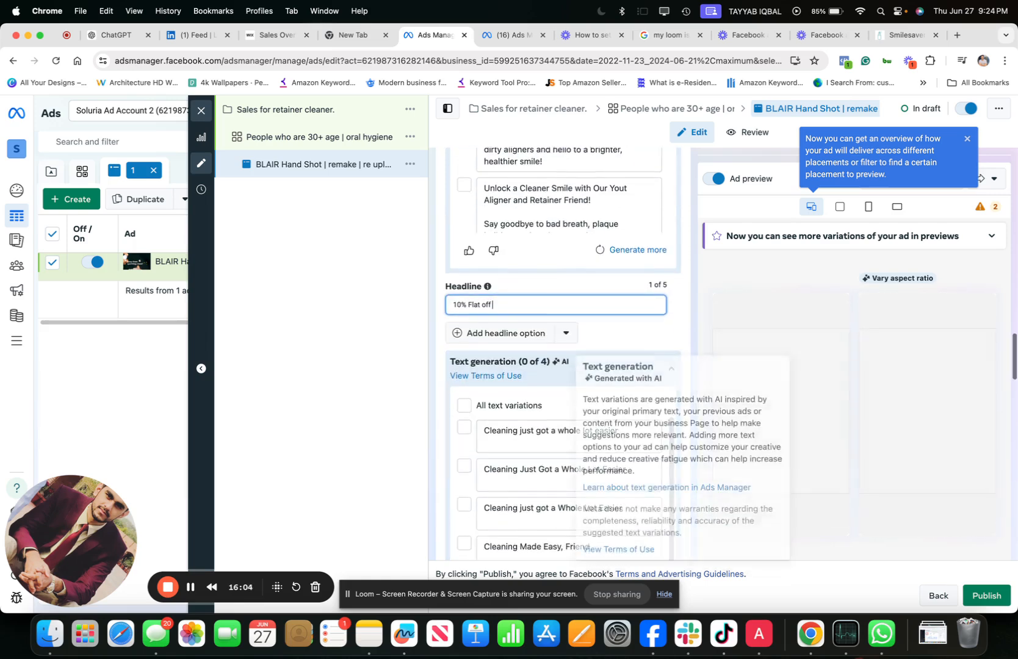
click(589, 359)
scroll(591, 360, down, 5)
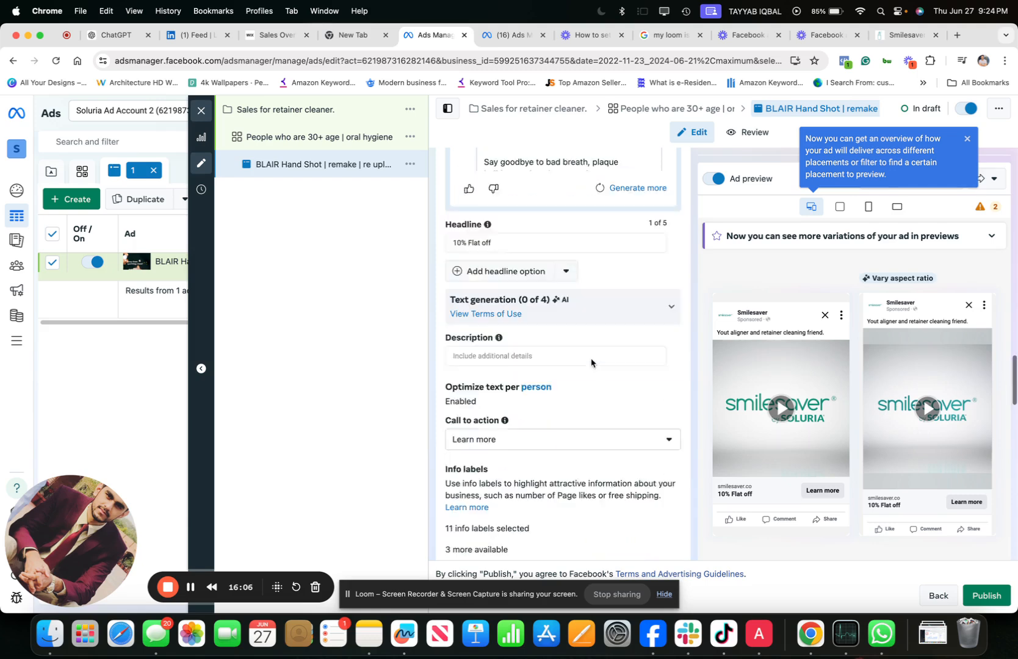
click(521, 202)
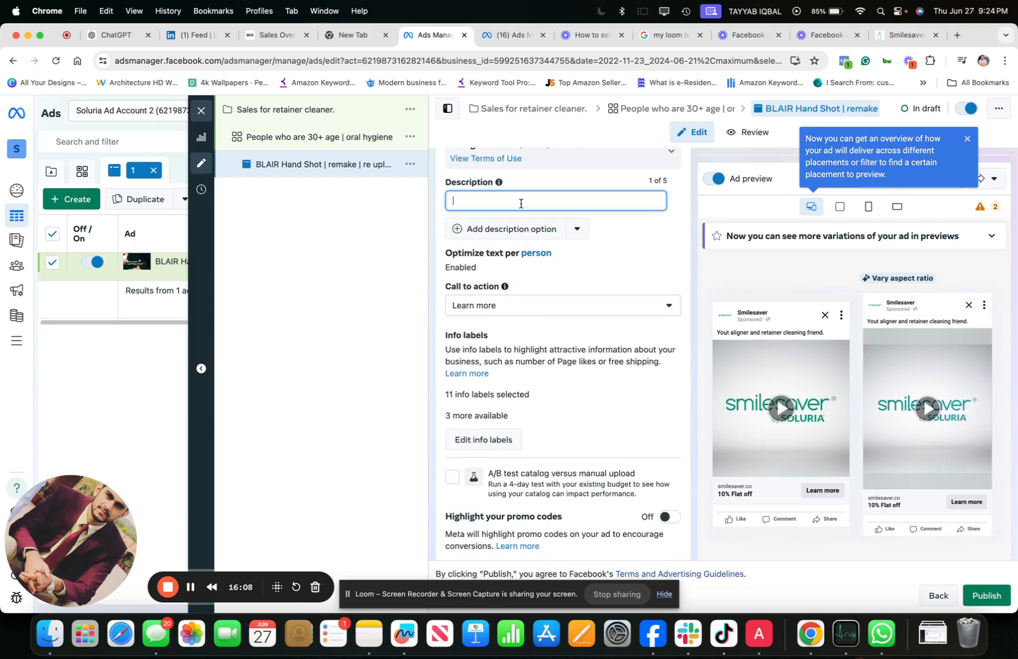
text(Recommended by dentost)
key(super+a)
key(BackSpace)
- Enter "250,000+ bottels already sold" as the ad's description
text(250)
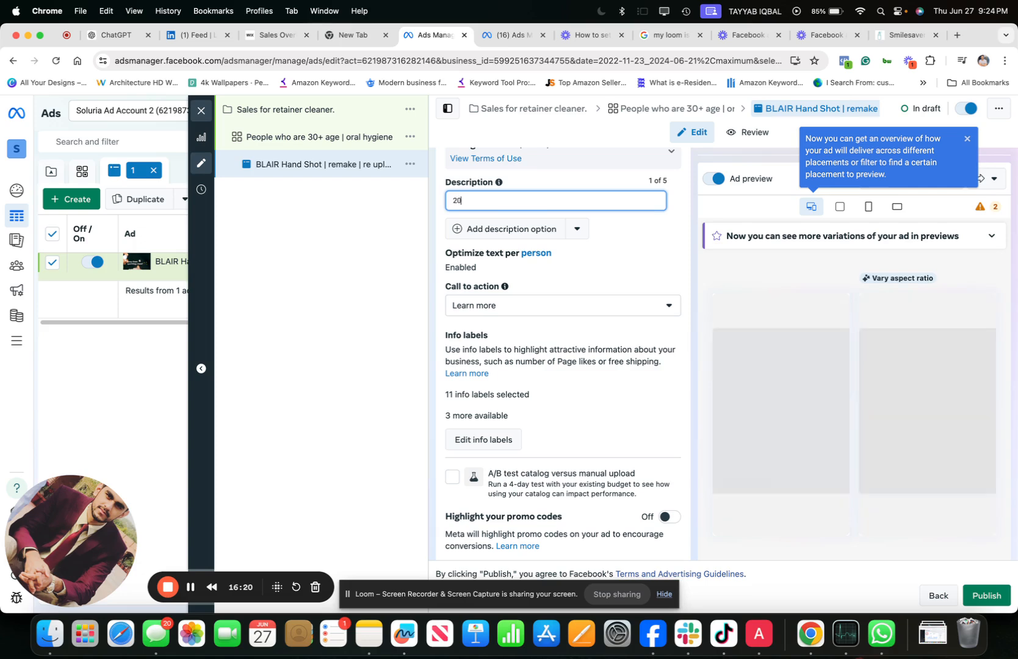
text(,00)
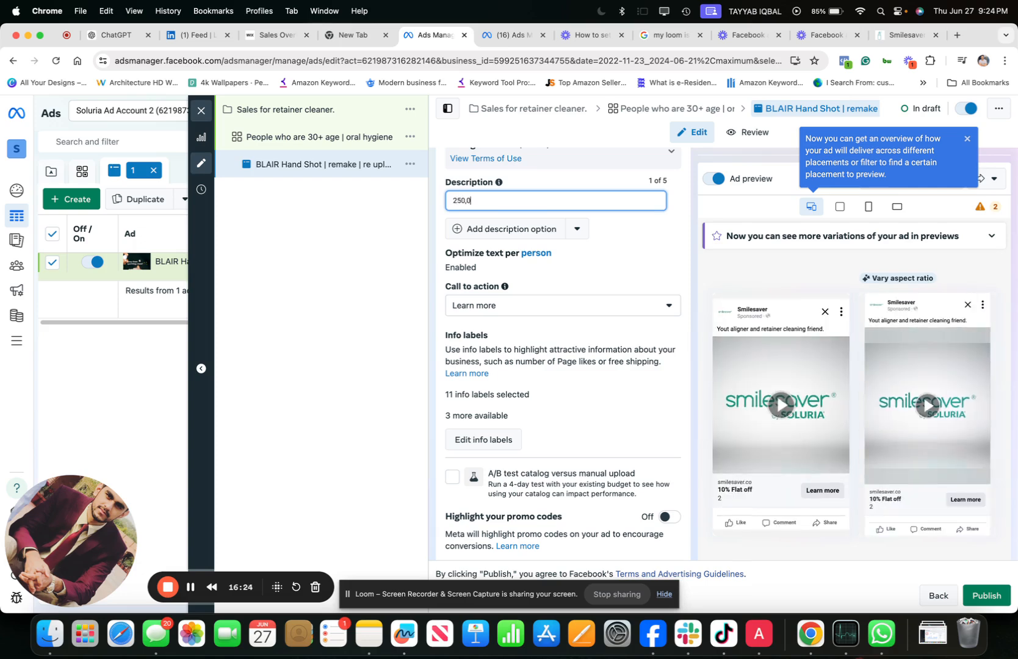
text(0+ bottels already sold)
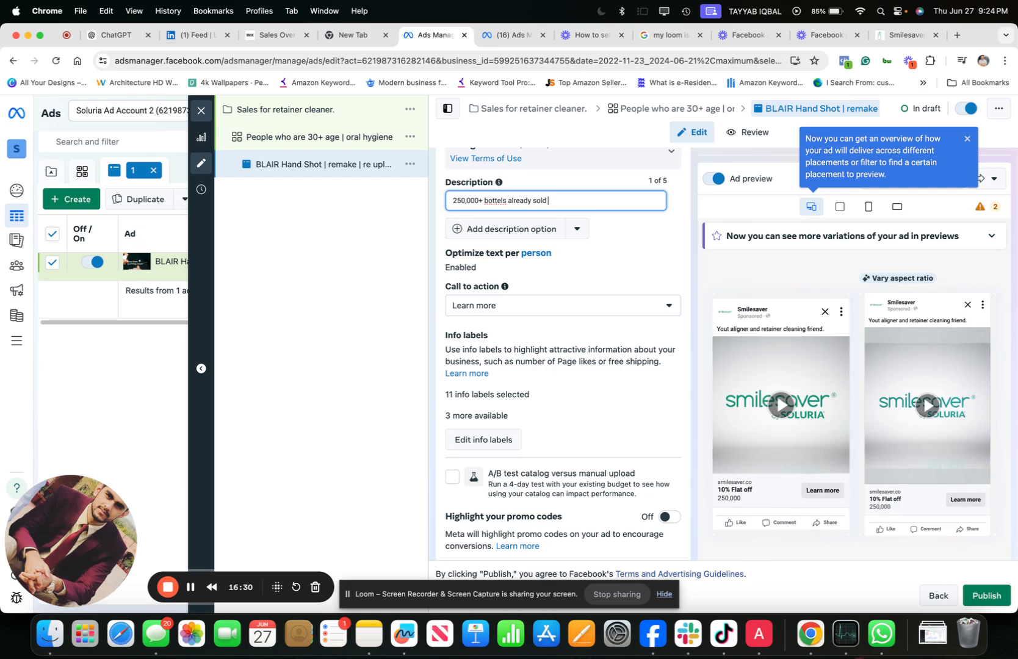
- Correct the misspelled word in the ad's description so that it reads "250,000+ bottle already sold"
right_click(495, 200)
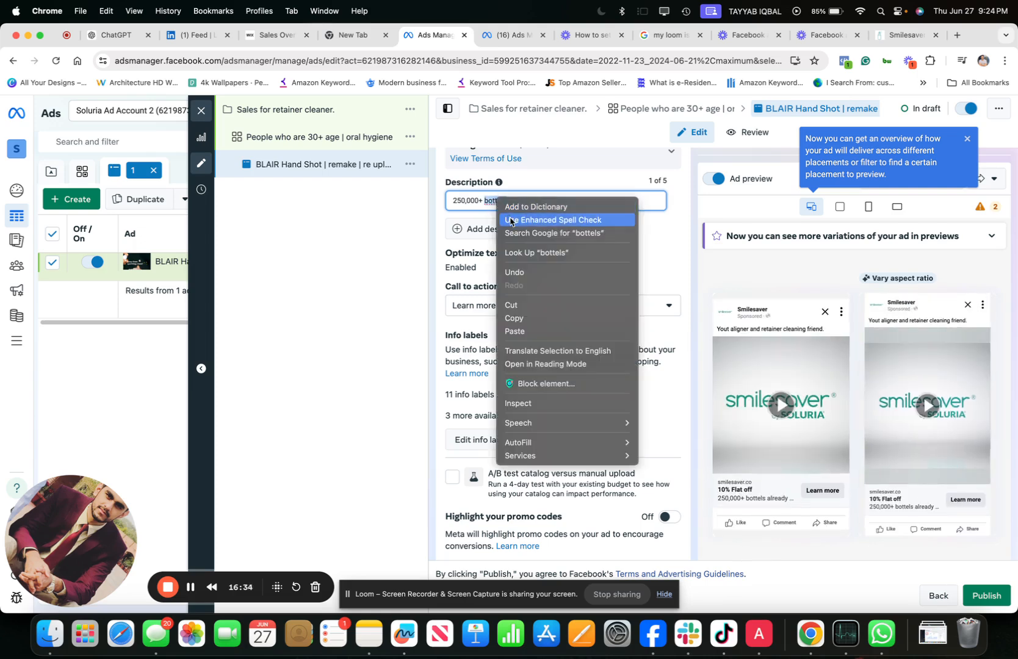
click(463, 222)
click(493, 202)
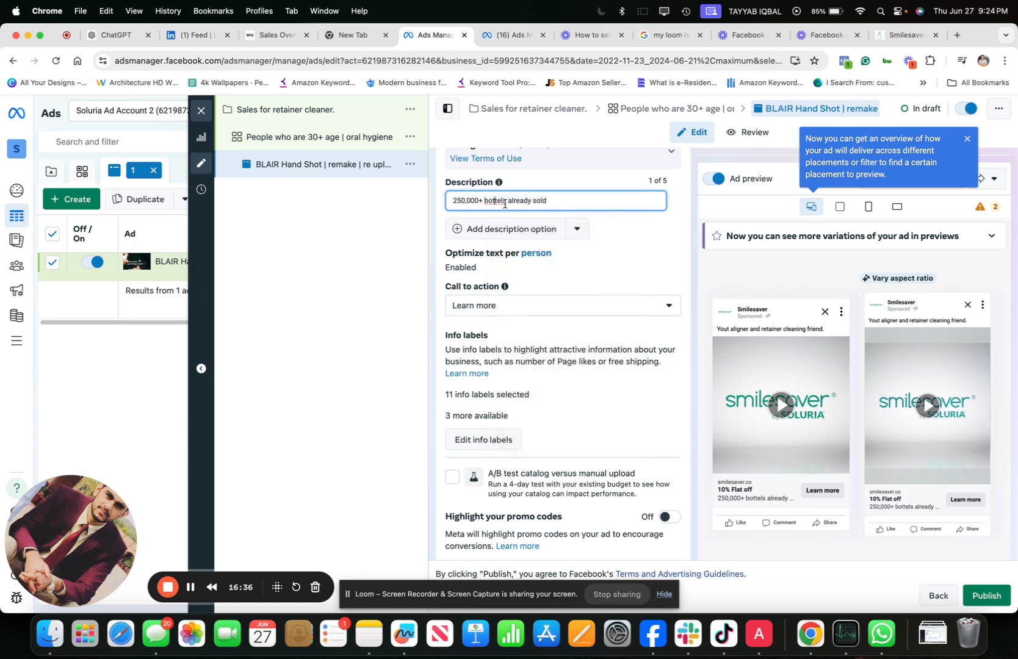
click(193, 587)
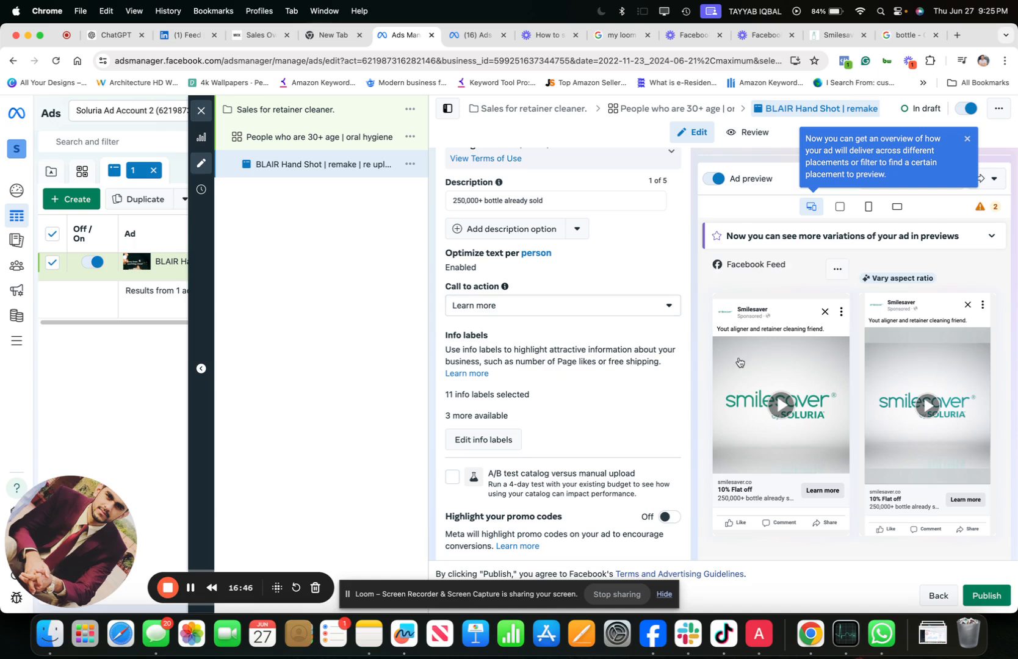
- Set the ad's call to action to Shop now
click(591, 313)
scroll(542, 417, down, 5)
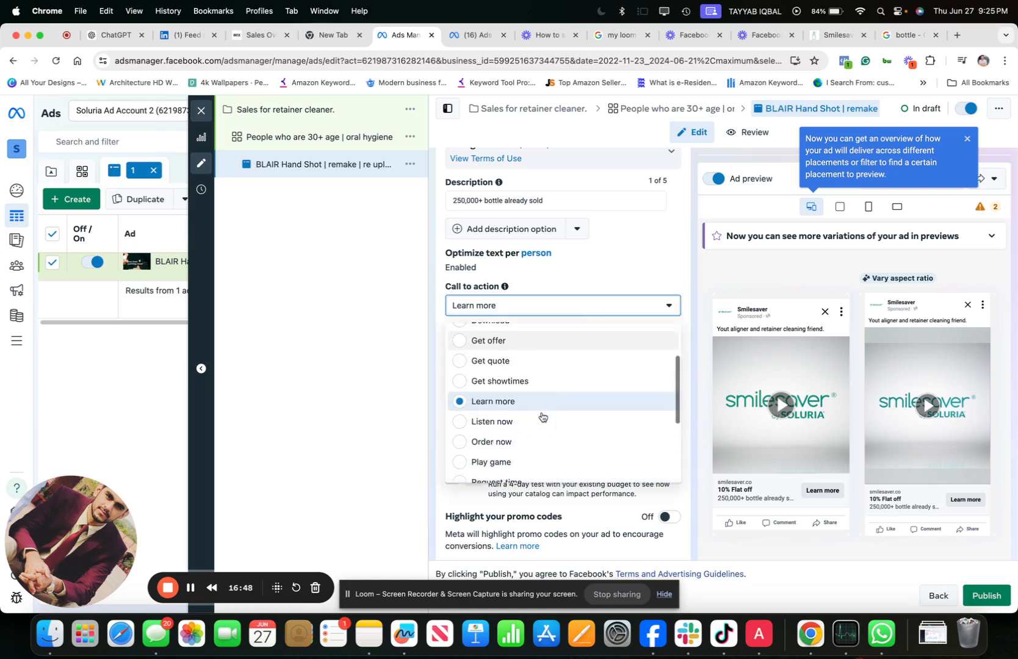
scroll(542, 416, down, 2)
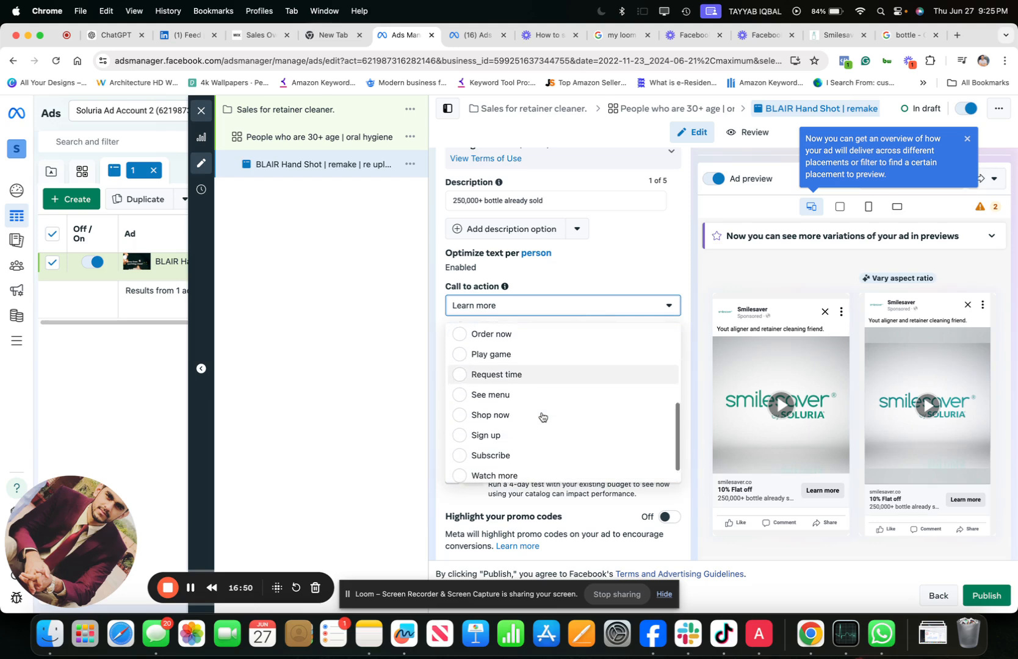
click(539, 416)
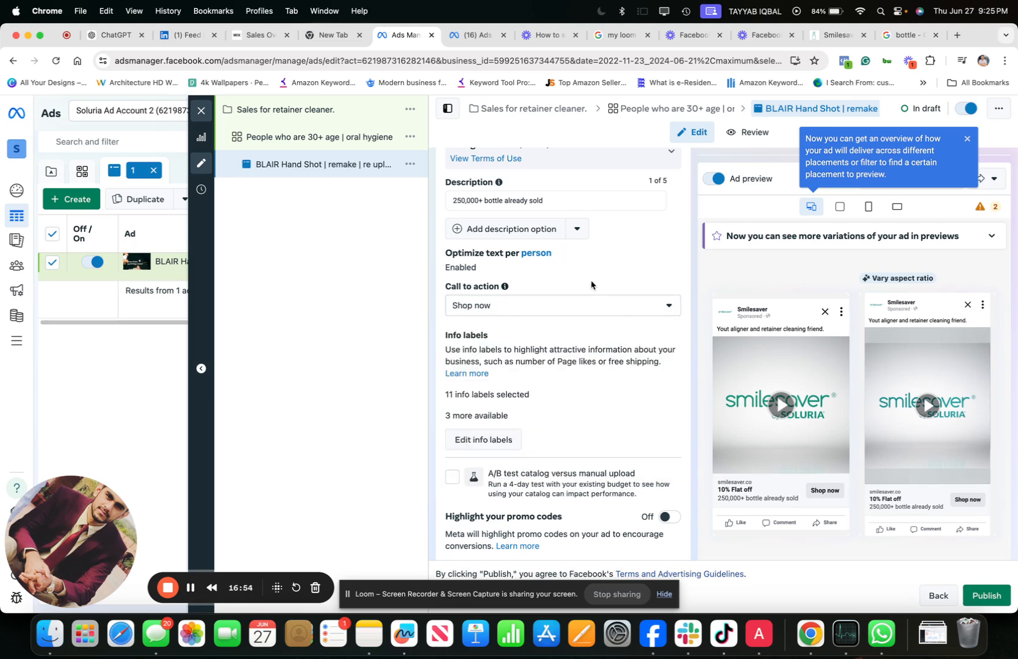
- Review the ad's remaining settings, from info labels and promo codes through Advantage+ creative and destination to tracking
scroll(591, 284, down, 5)
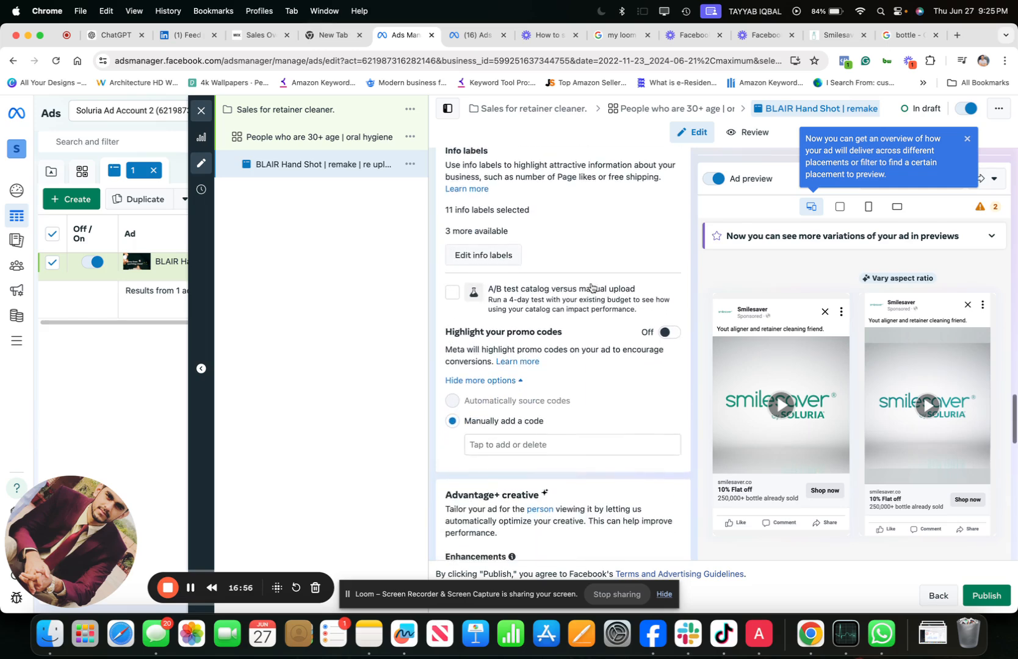
scroll(590, 287, down, 4)
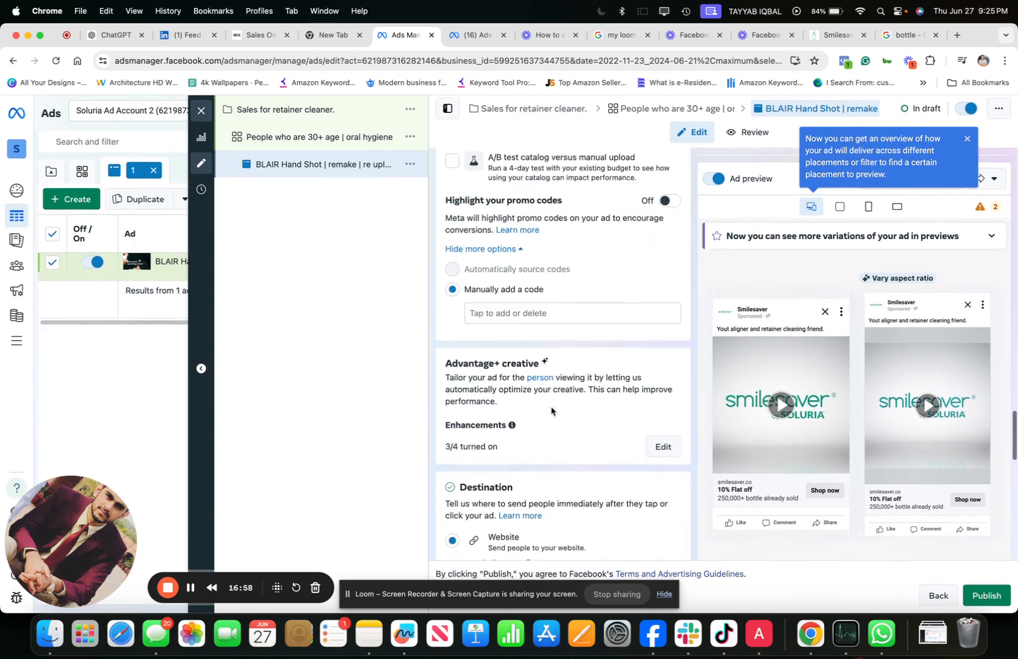
scroll(551, 411, down, 5)
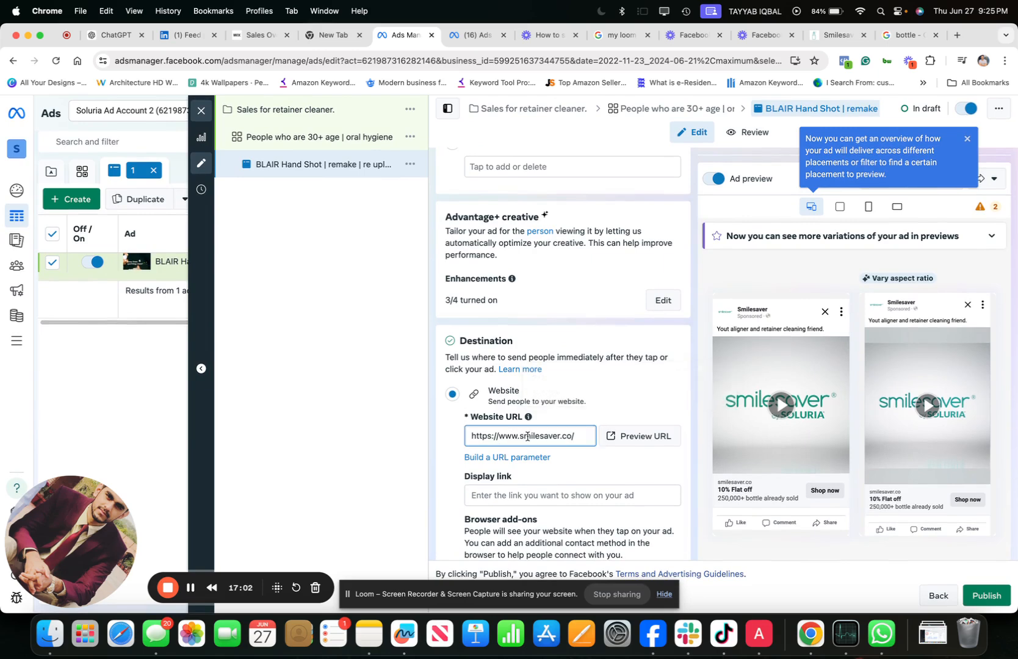
scroll(528, 436, down, 15)
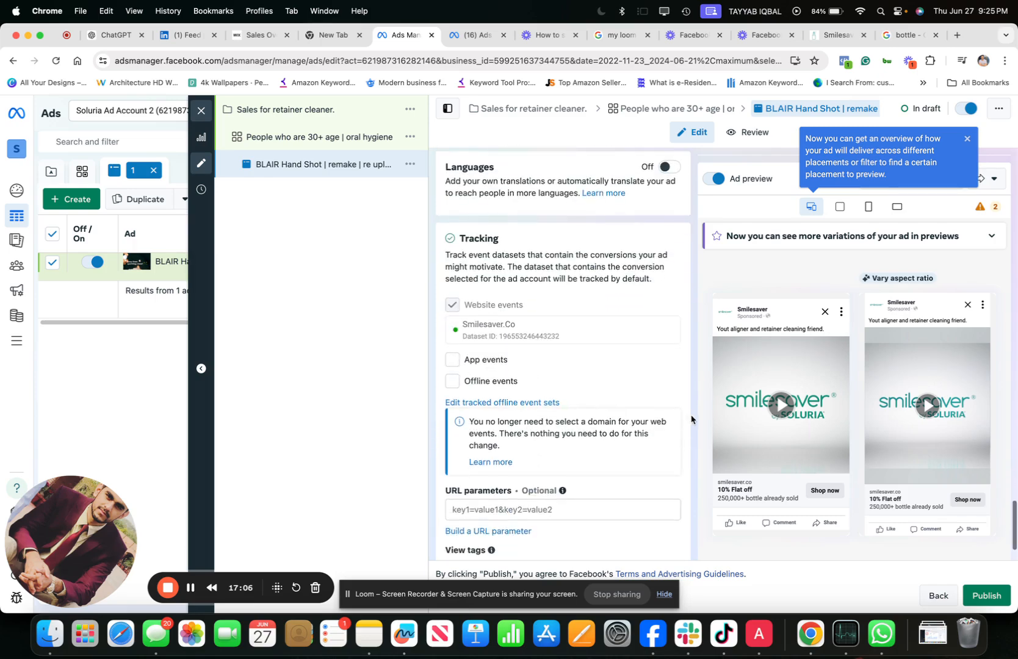
scroll(610, 420, down, 2)
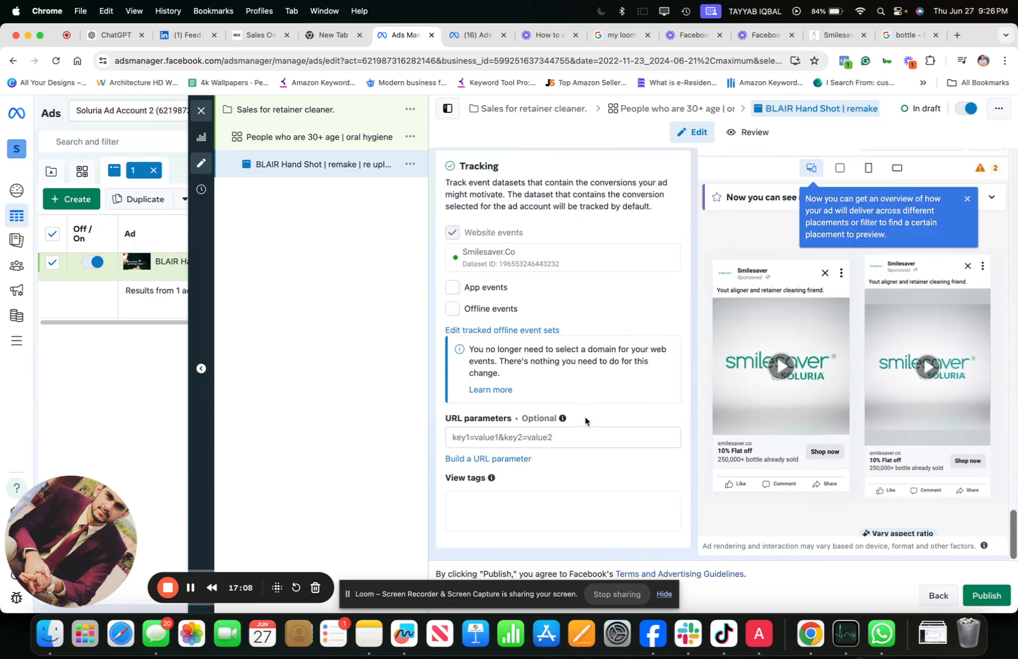
scroll(529, 311, up, 20)
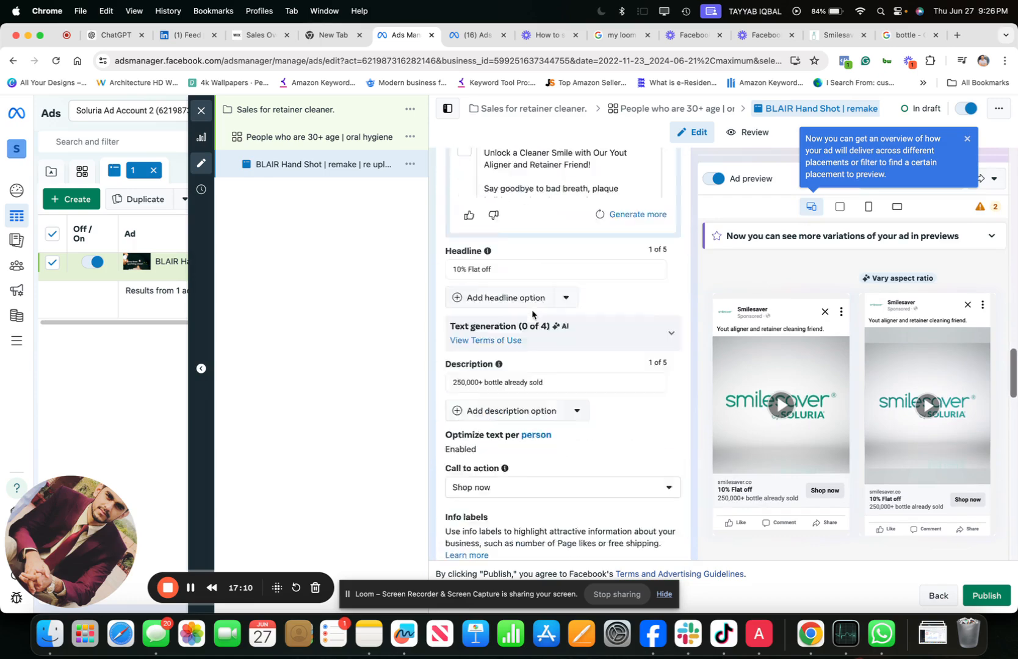
scroll(532, 314, down, 10)
- Play part of the video in the Facebook Feed preview, pause it, and check the Instagram previews
click(772, 408)
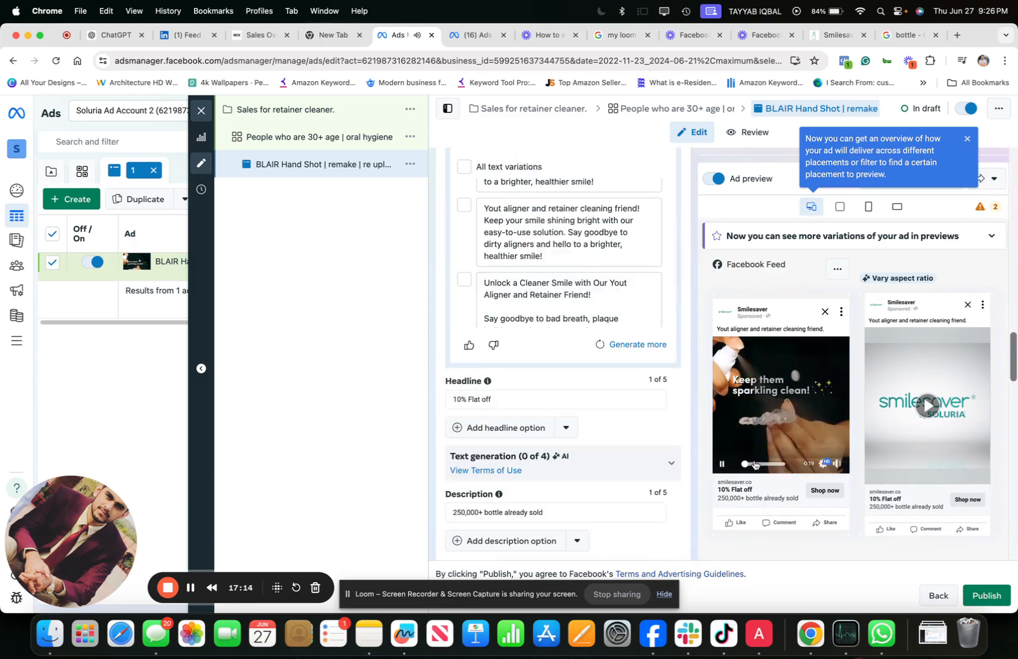
click(723, 466)
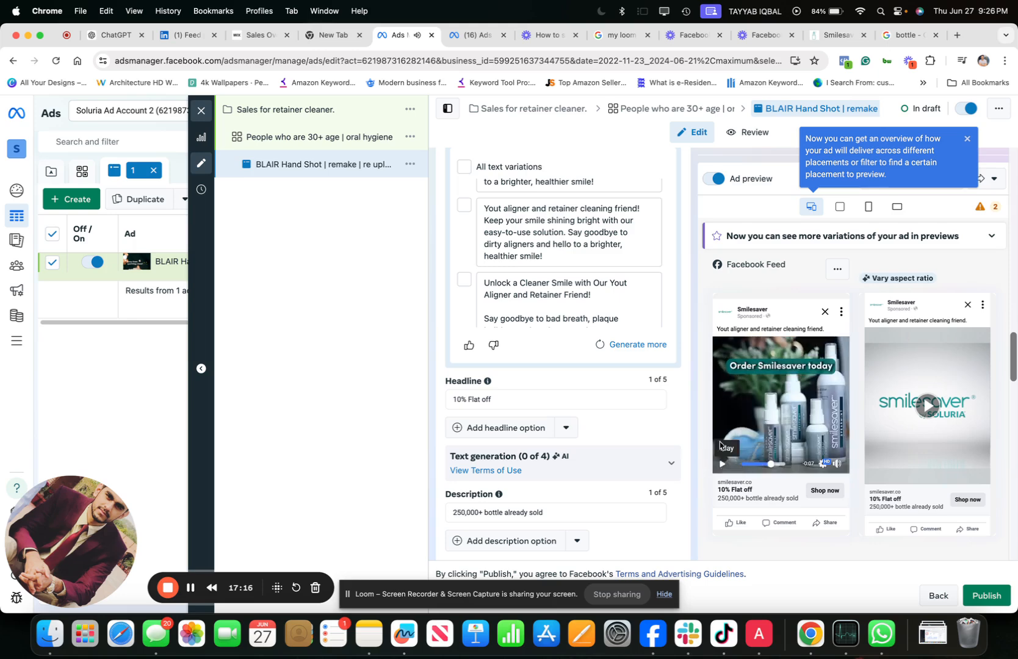
scroll(718, 354, up, 1)
scroll(717, 353, down, 7)
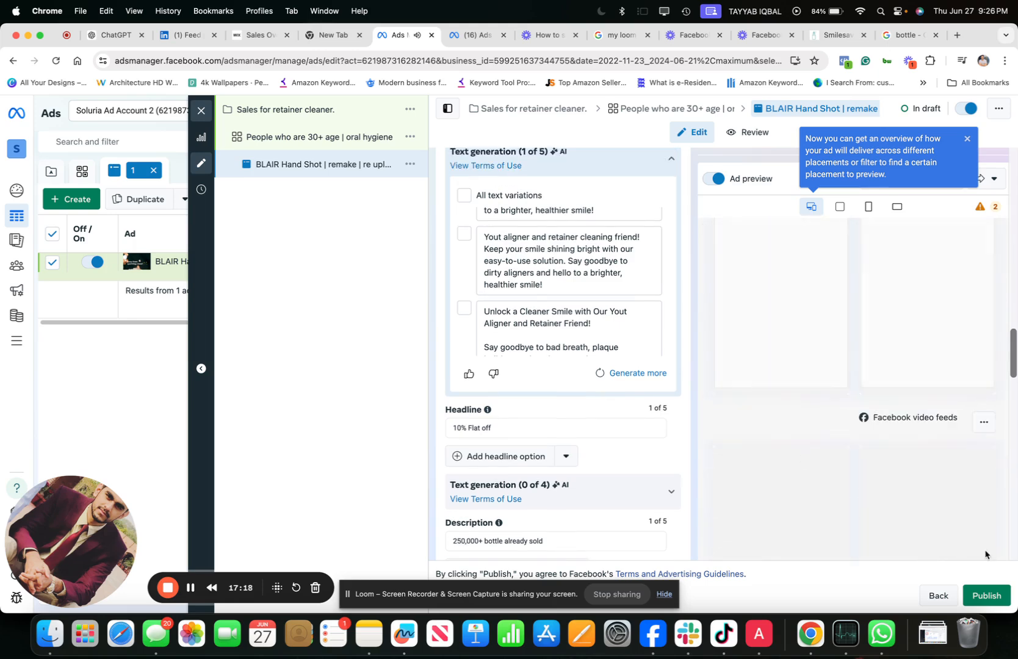
- Publish the ad without the recommended Advantage+ audience adjustment, then close the editor and show the campaigns list
click(999, 603)
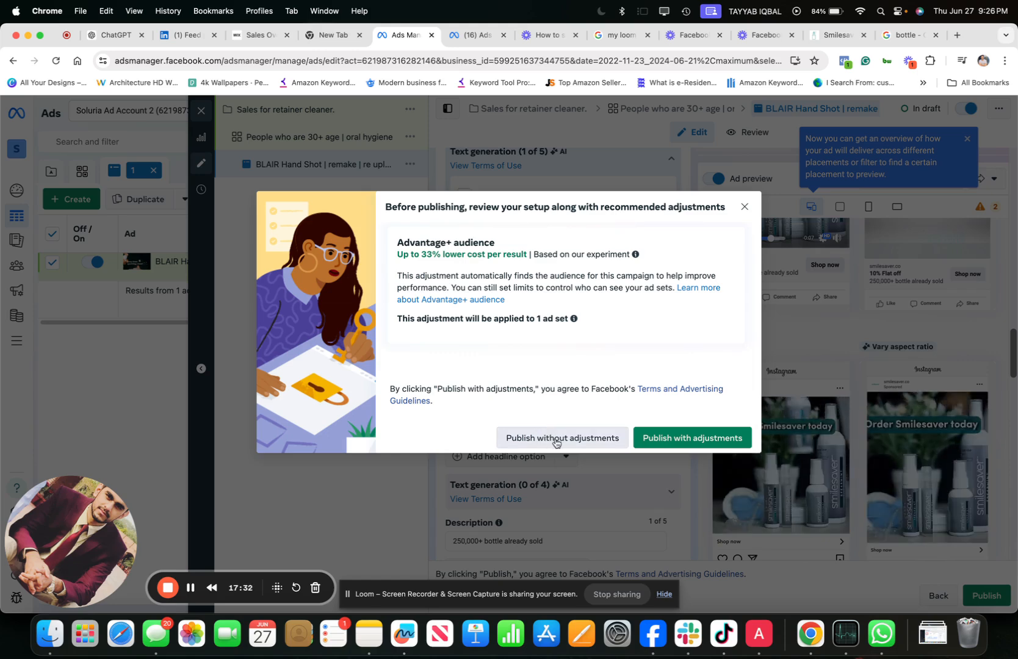
click(555, 439)
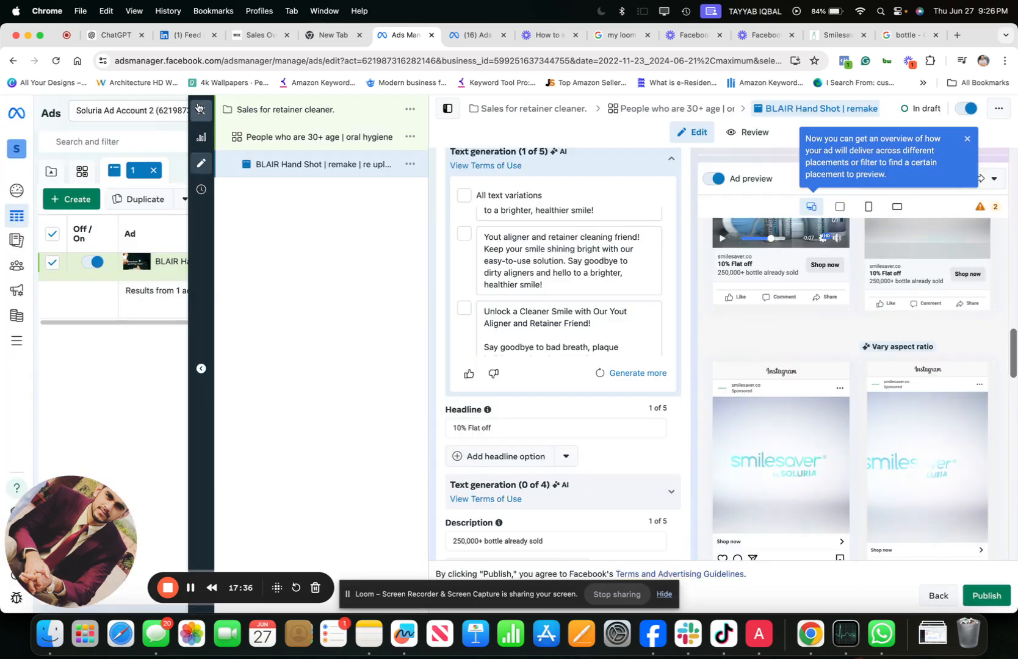
click(198, 108)
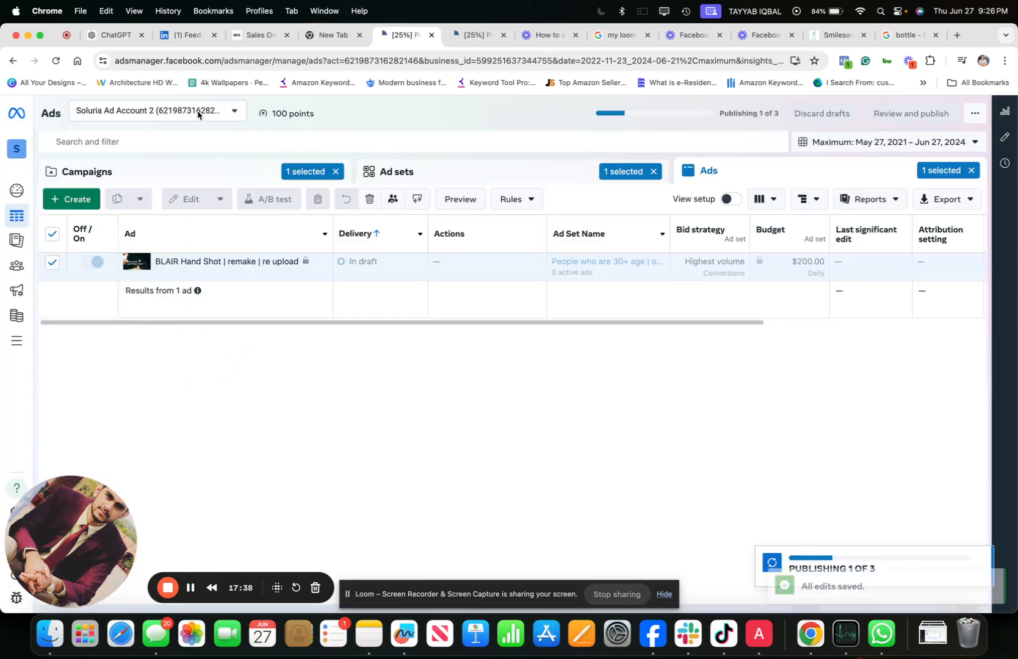
click(187, 171)
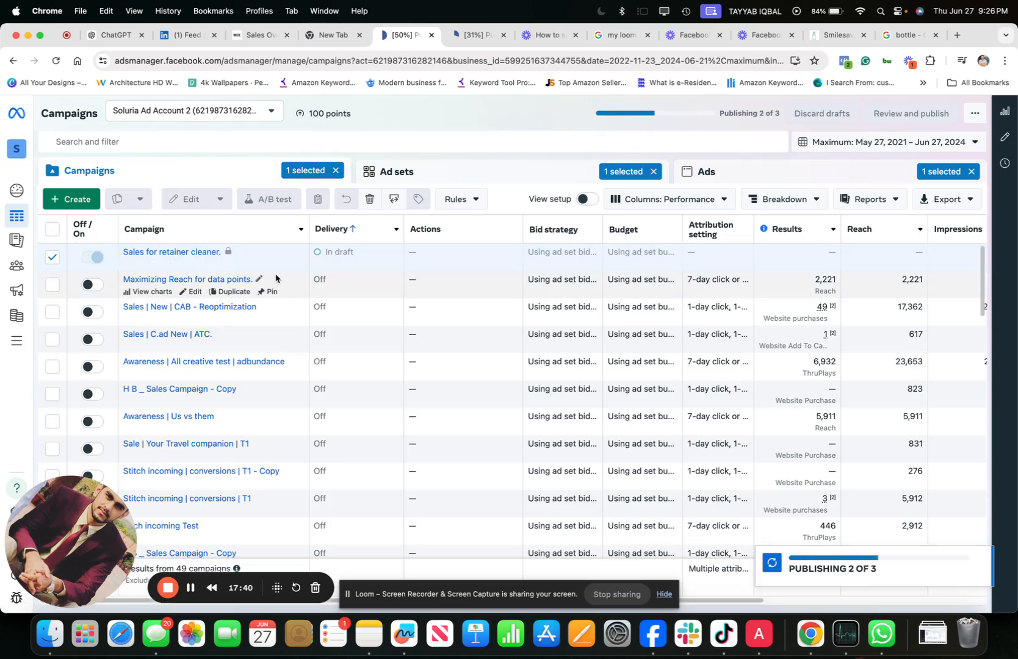